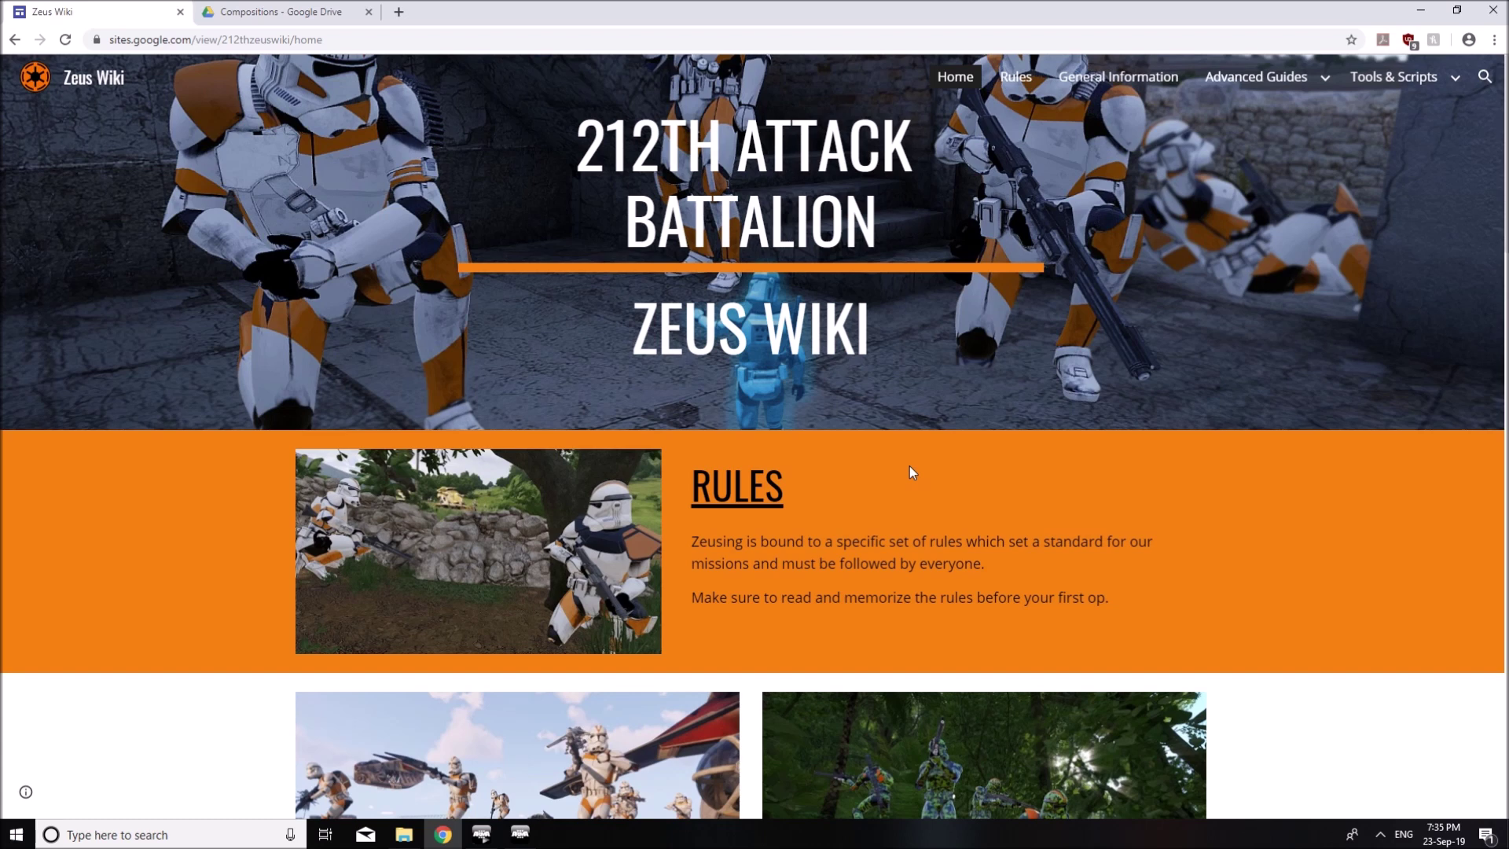
Open the wiki's Tools page and follow the Compositions download link to the Compositions folder on Google Drive
mouse_move(1394, 76)
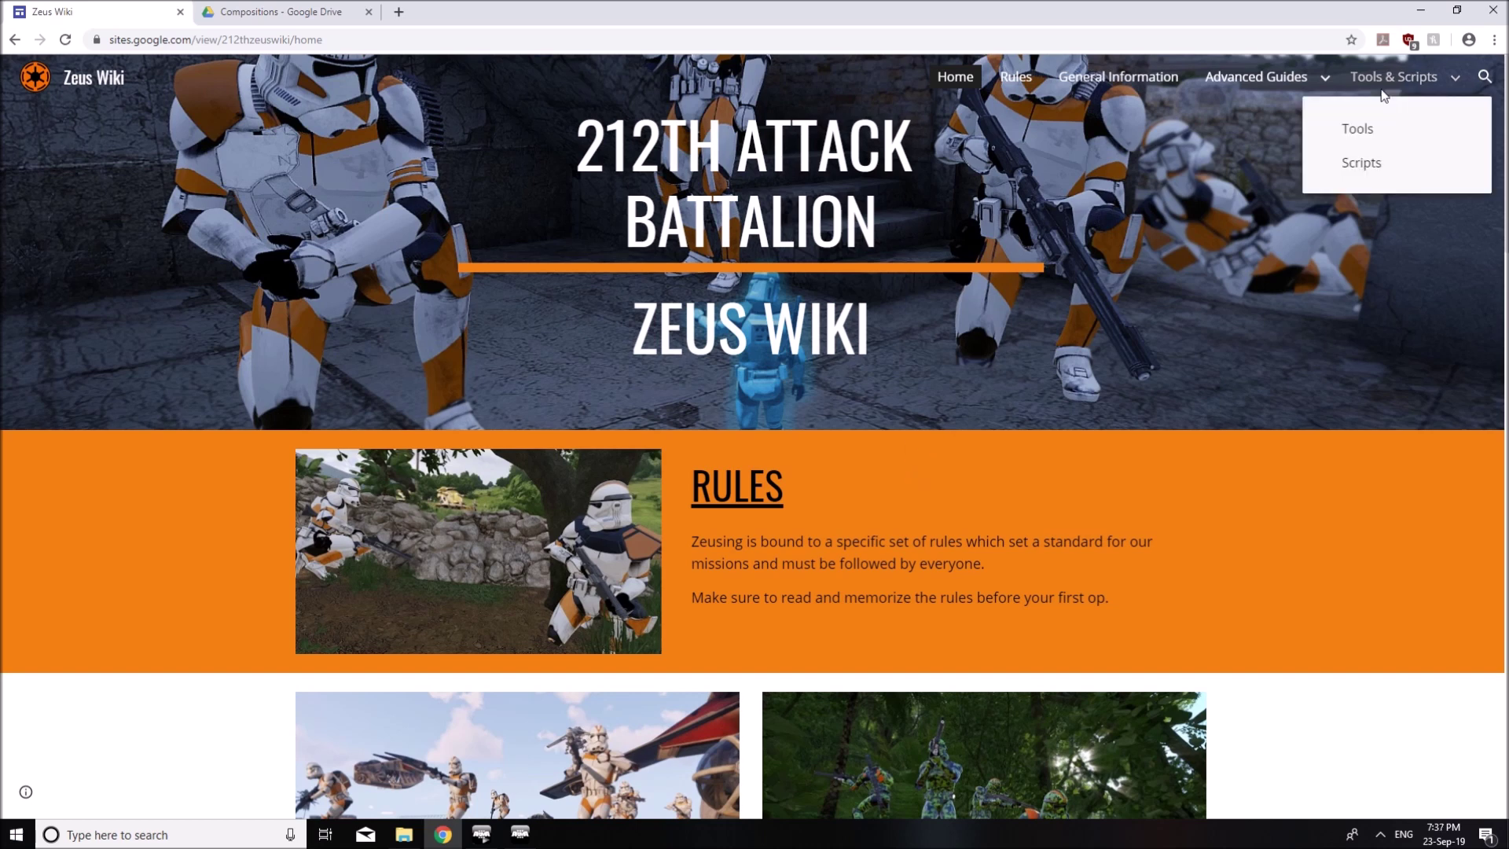
click(1385, 124)
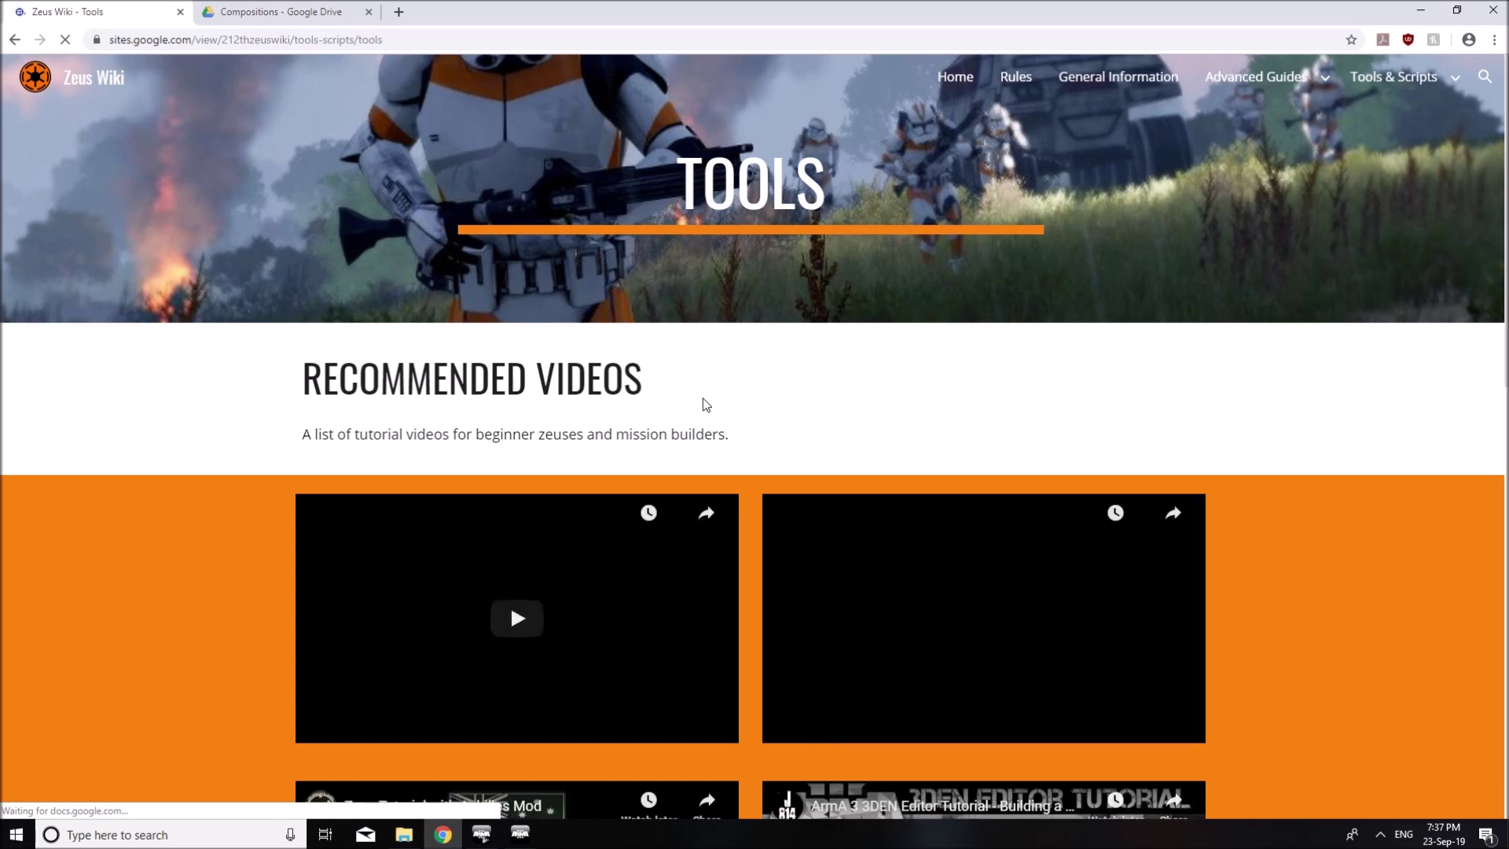
scroll(730, 410, down, 10)
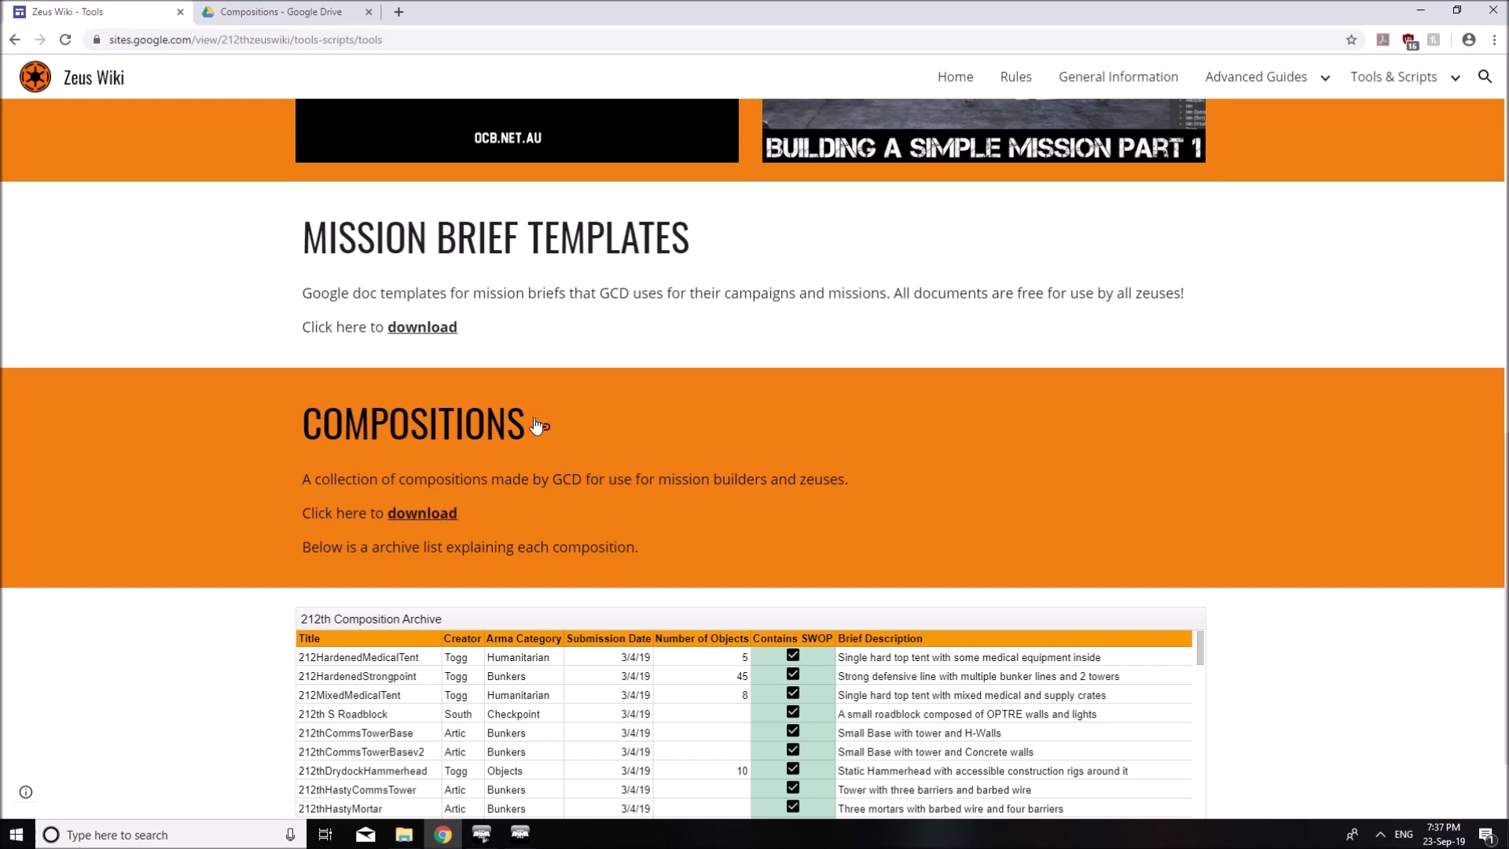
click(423, 515)
click(301, 9)
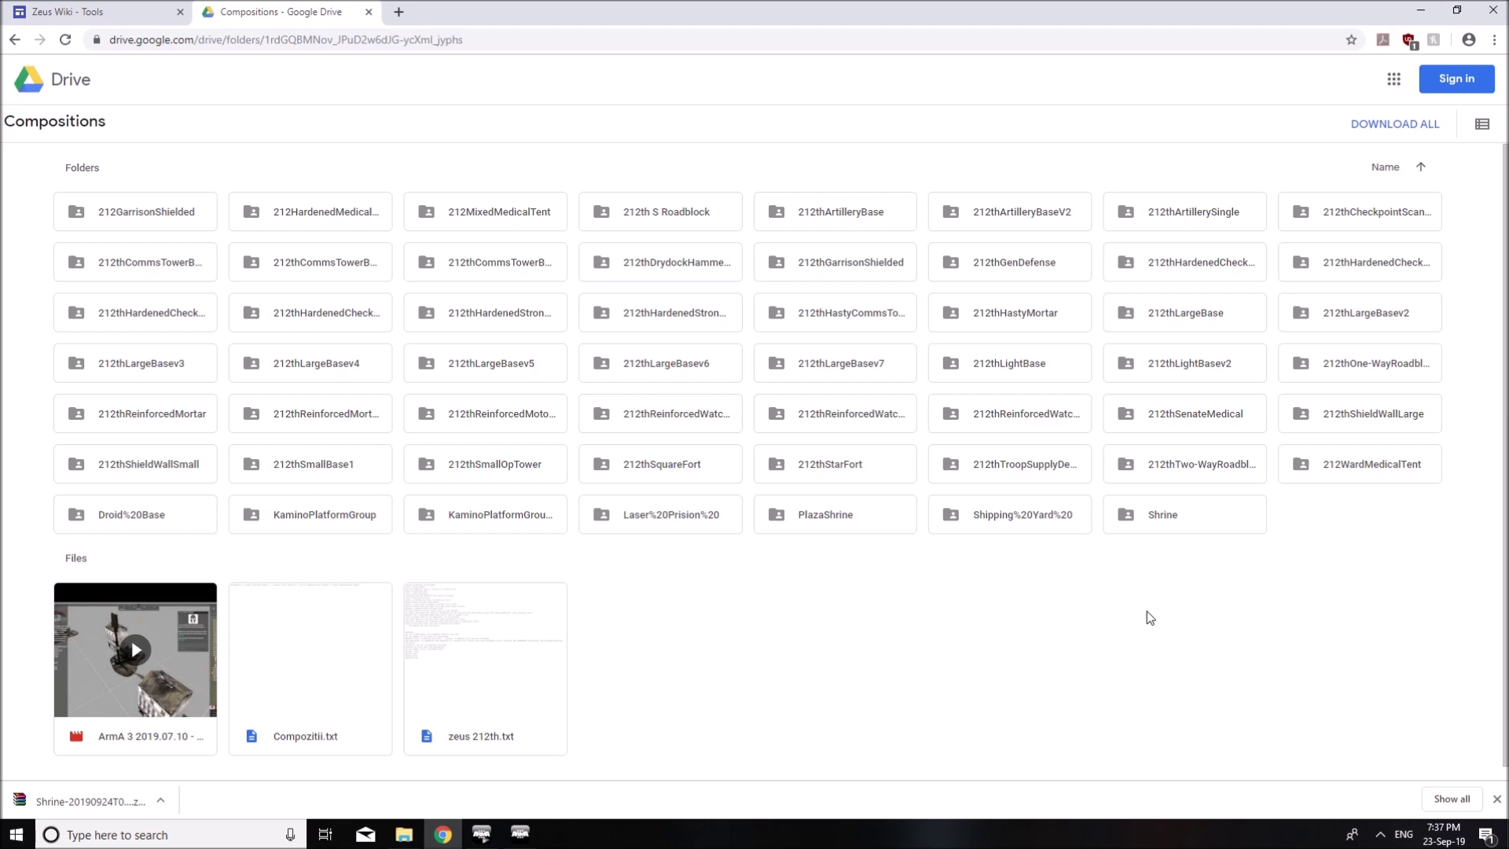
Locate the downloaded Shrine archive in the Downloads folder and open WinRAR's extraction options for it
click(163, 799)
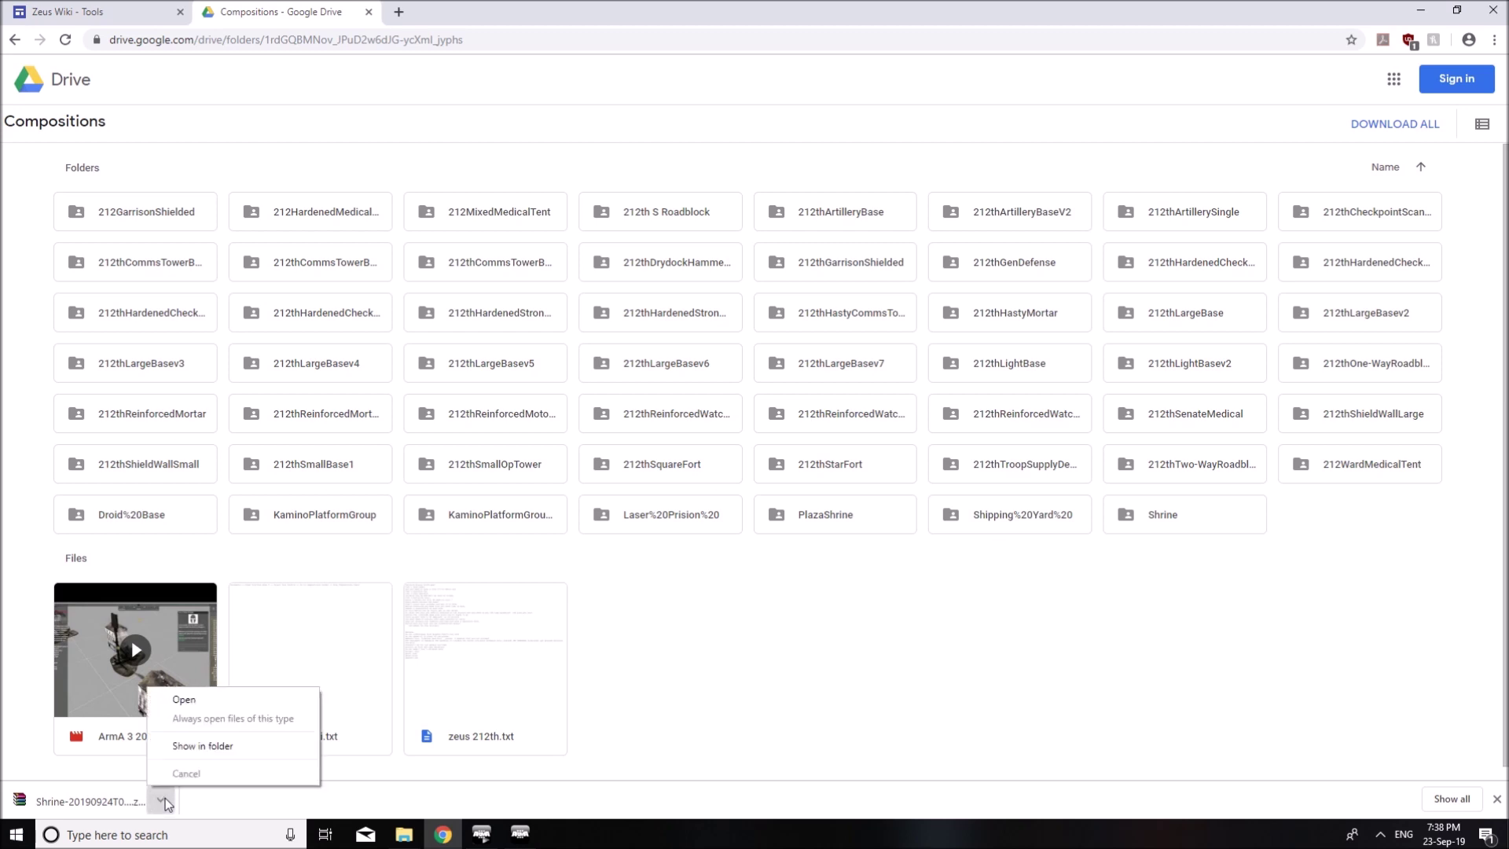
click(203, 747)
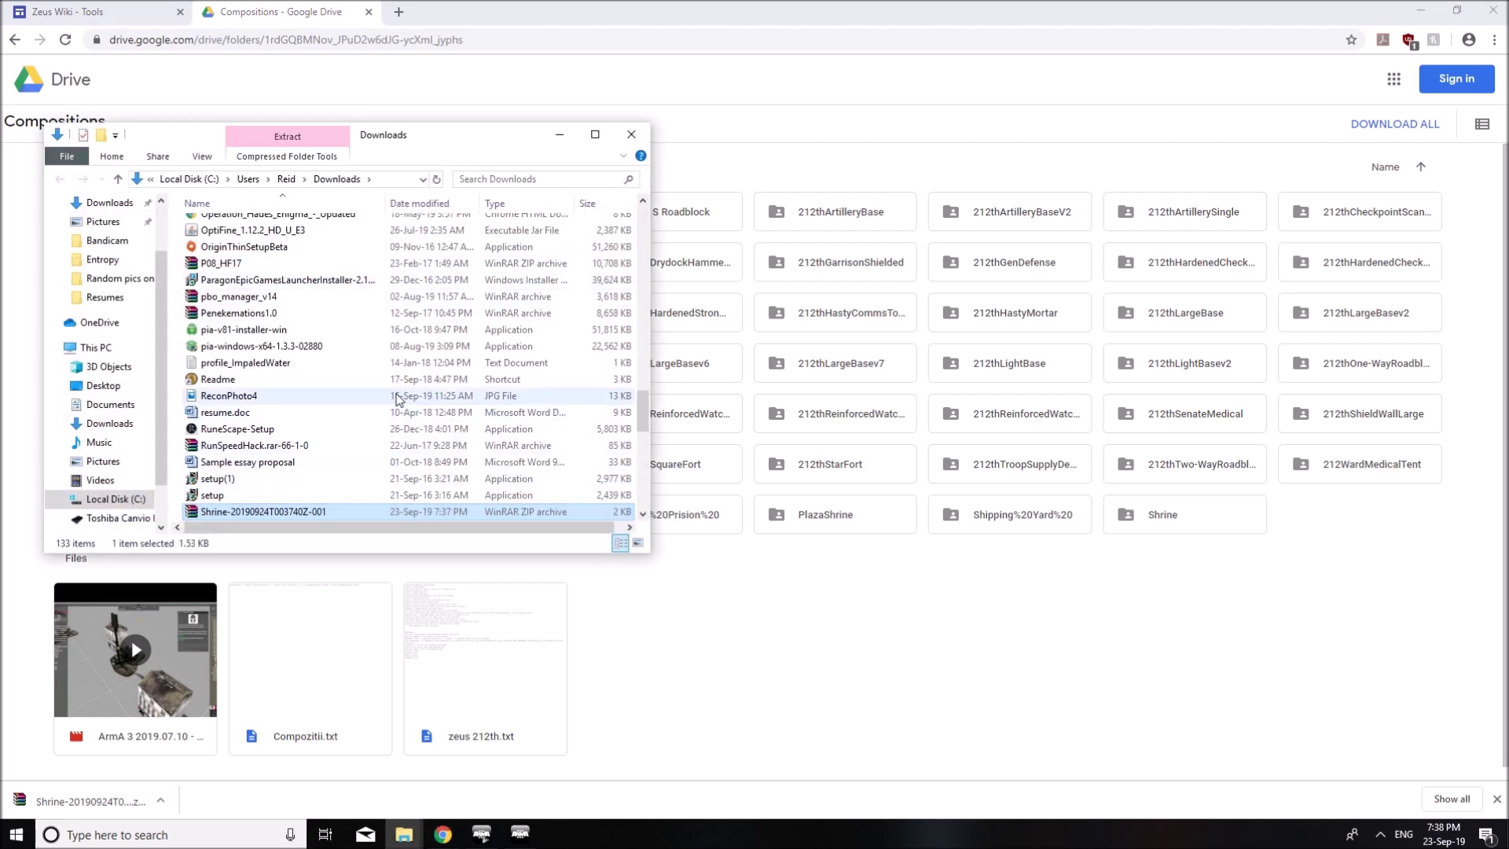
scroll(397, 401, down, 1)
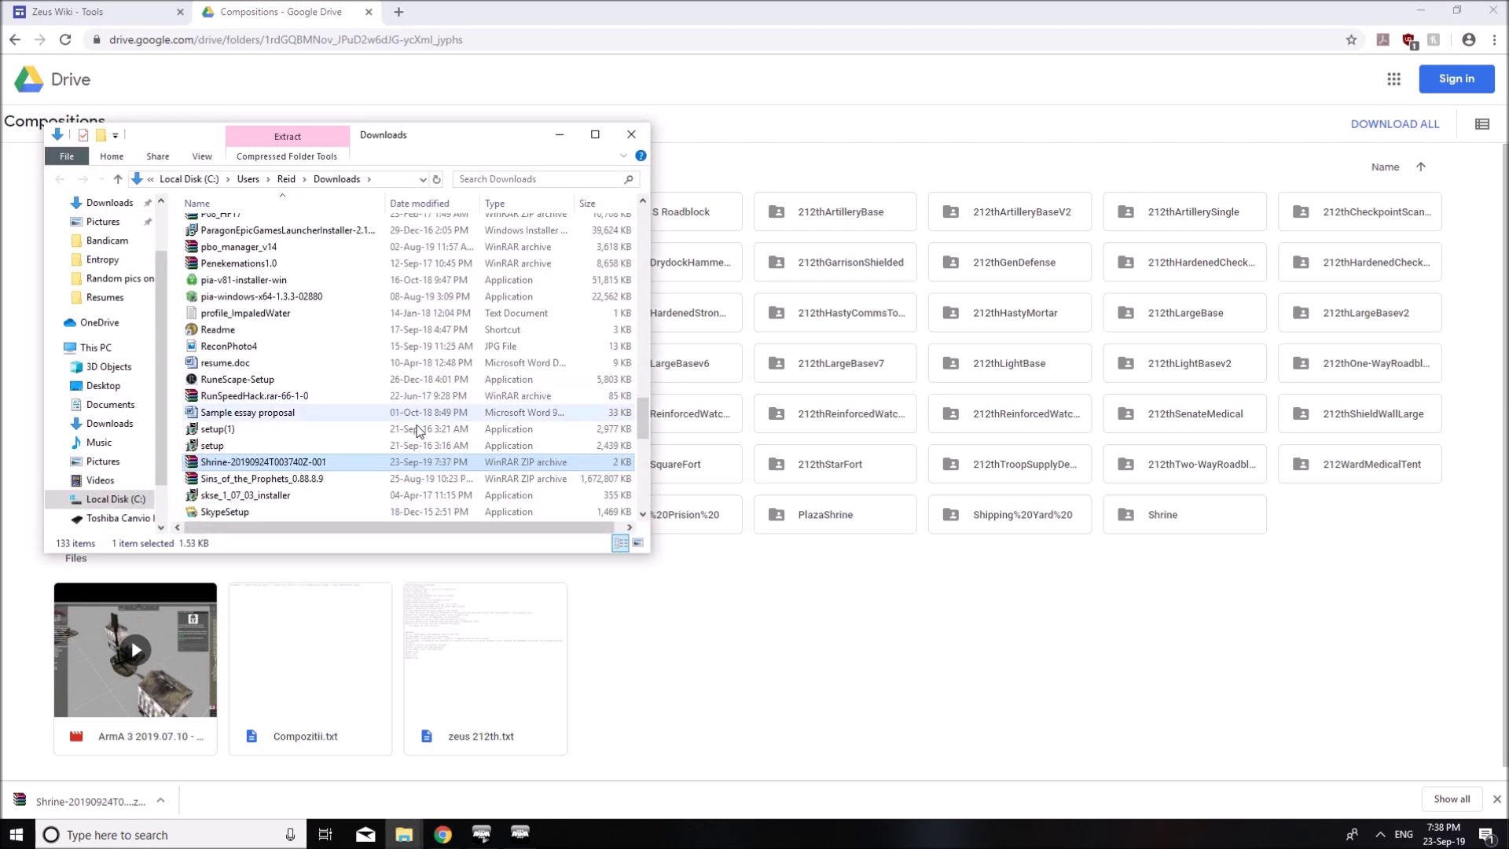
right_click(253, 467)
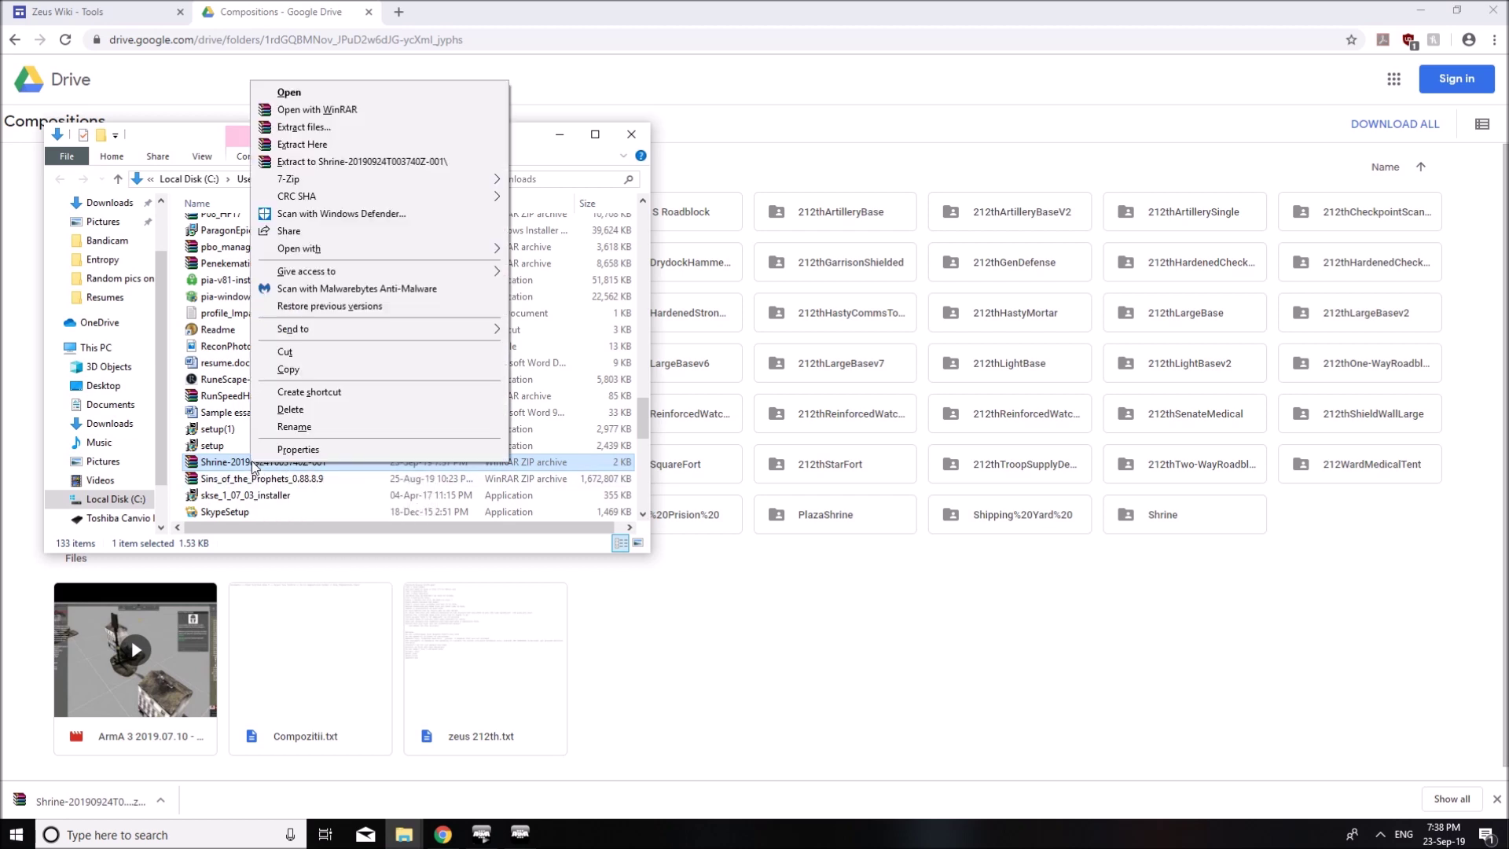
click(343, 127)
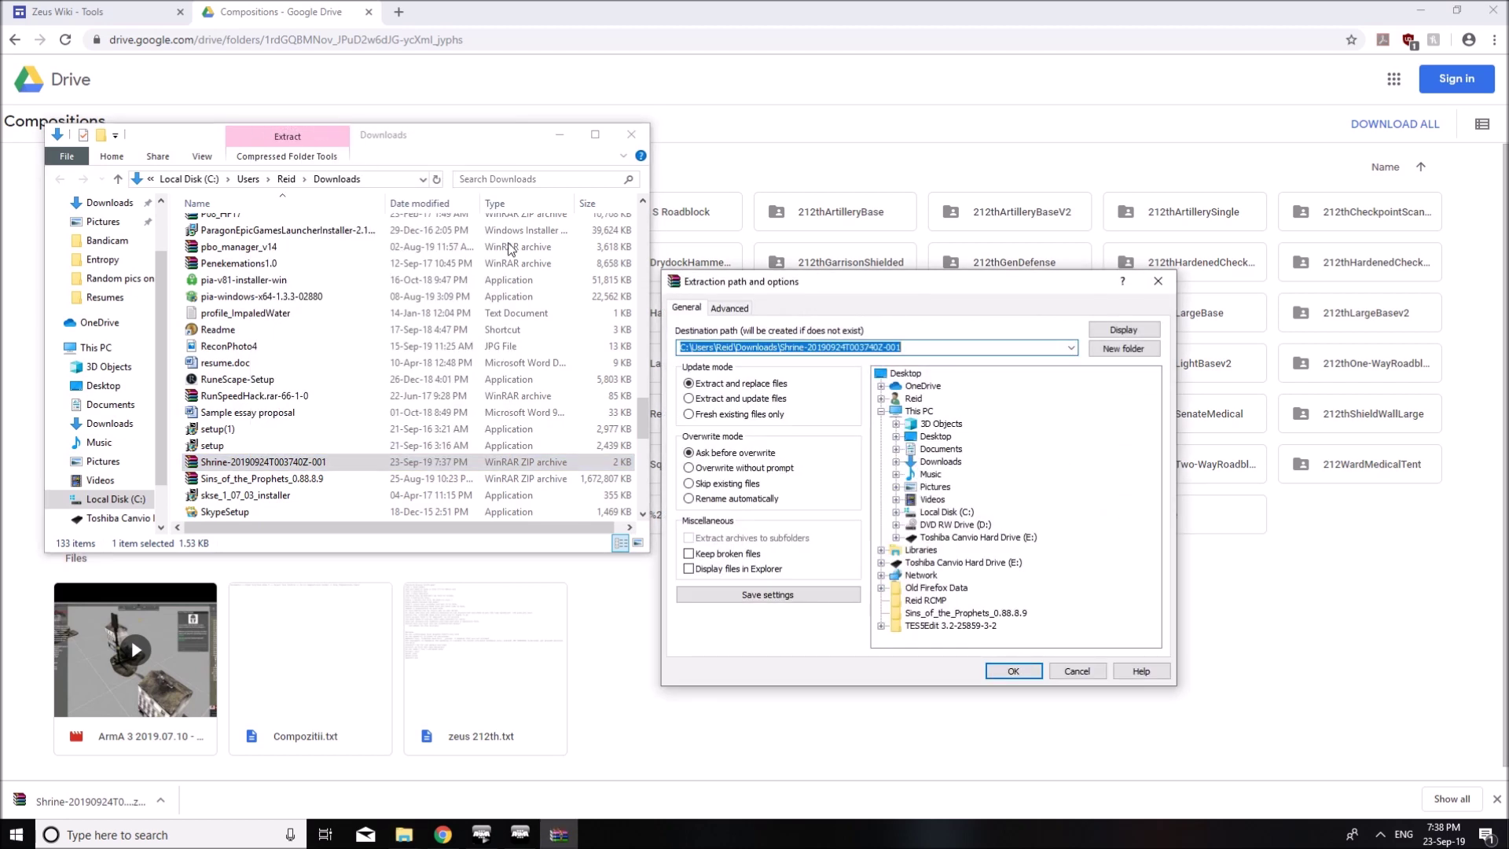
Set the extraction destination to the compositions folder of the player profile under Documents, Arma 3 - Other Profiles
click(895, 449)
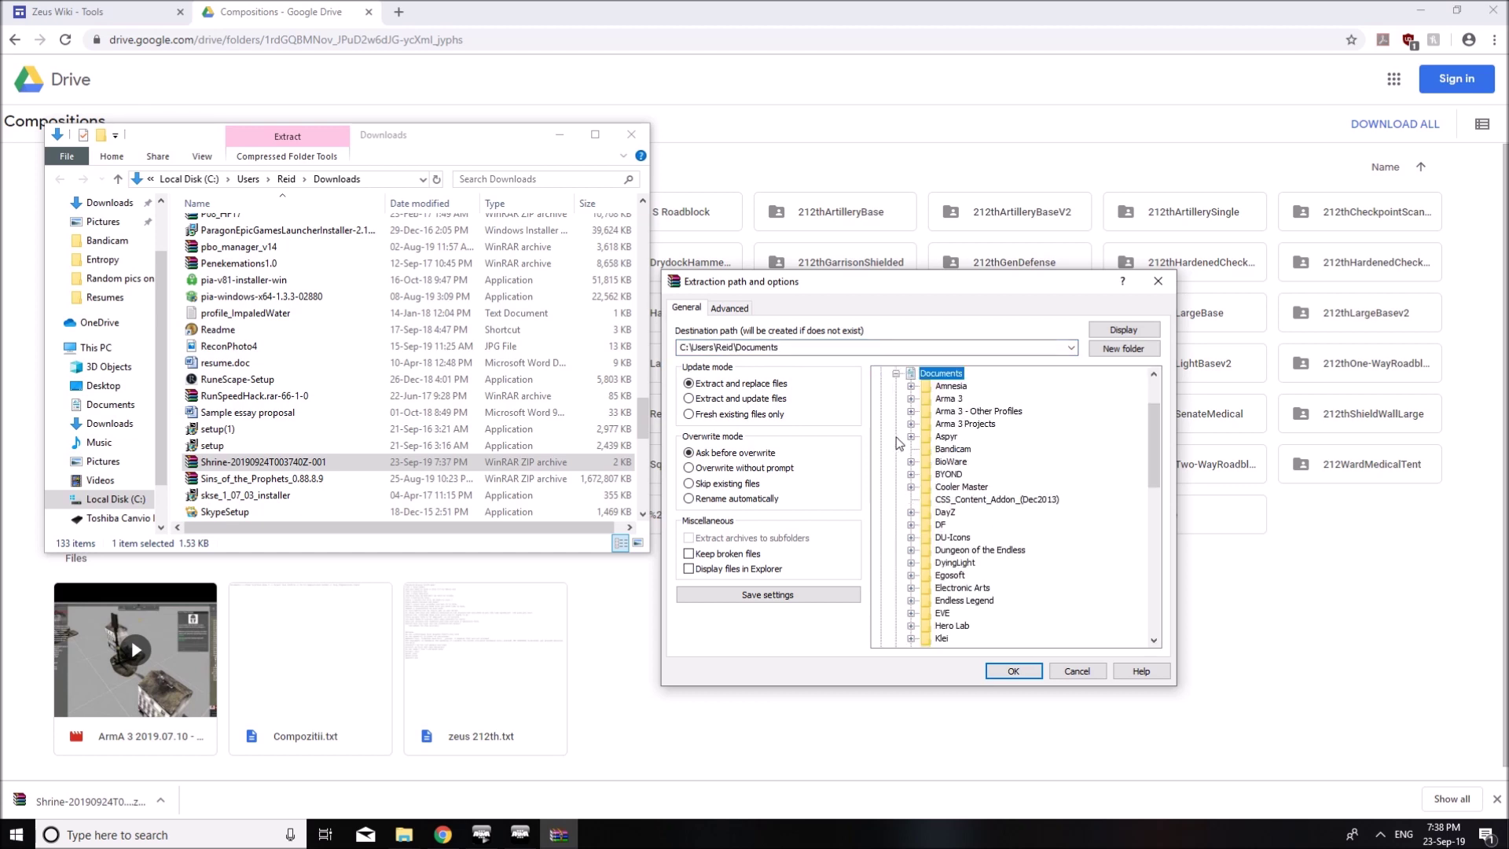
click(911, 411)
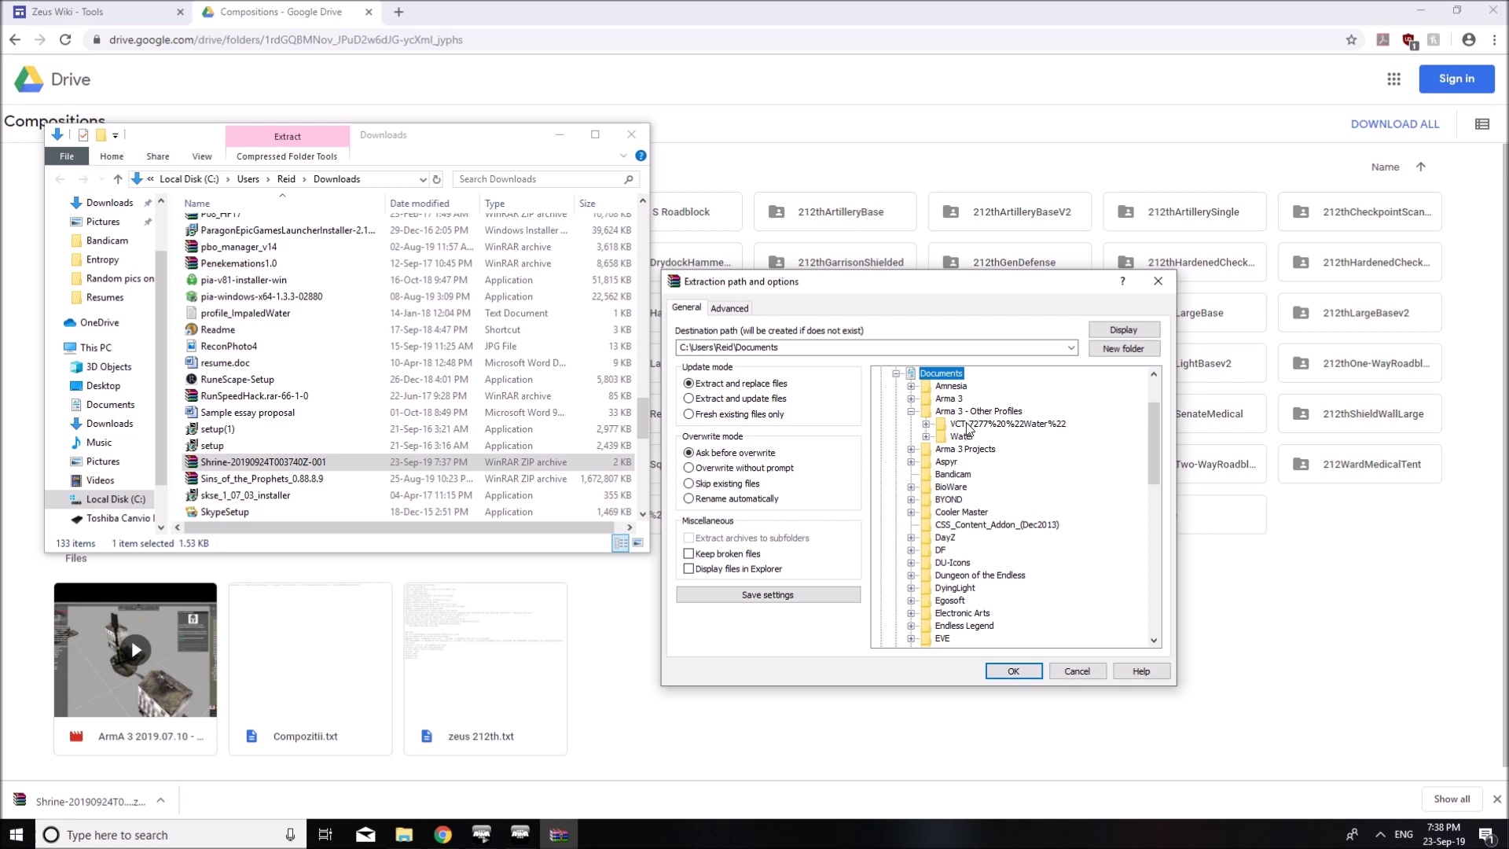
click(926, 424)
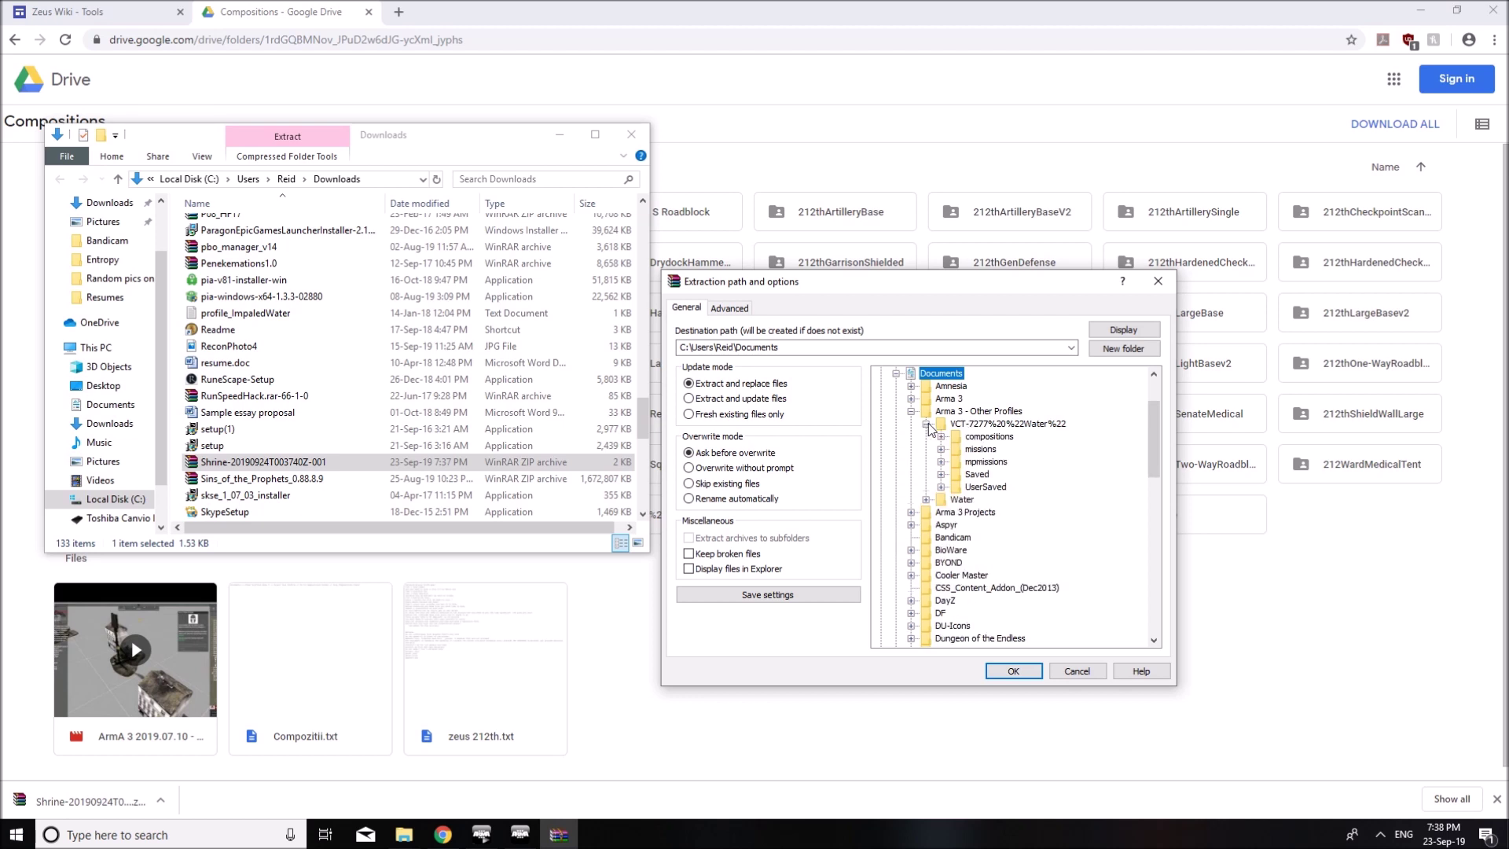
click(988, 438)
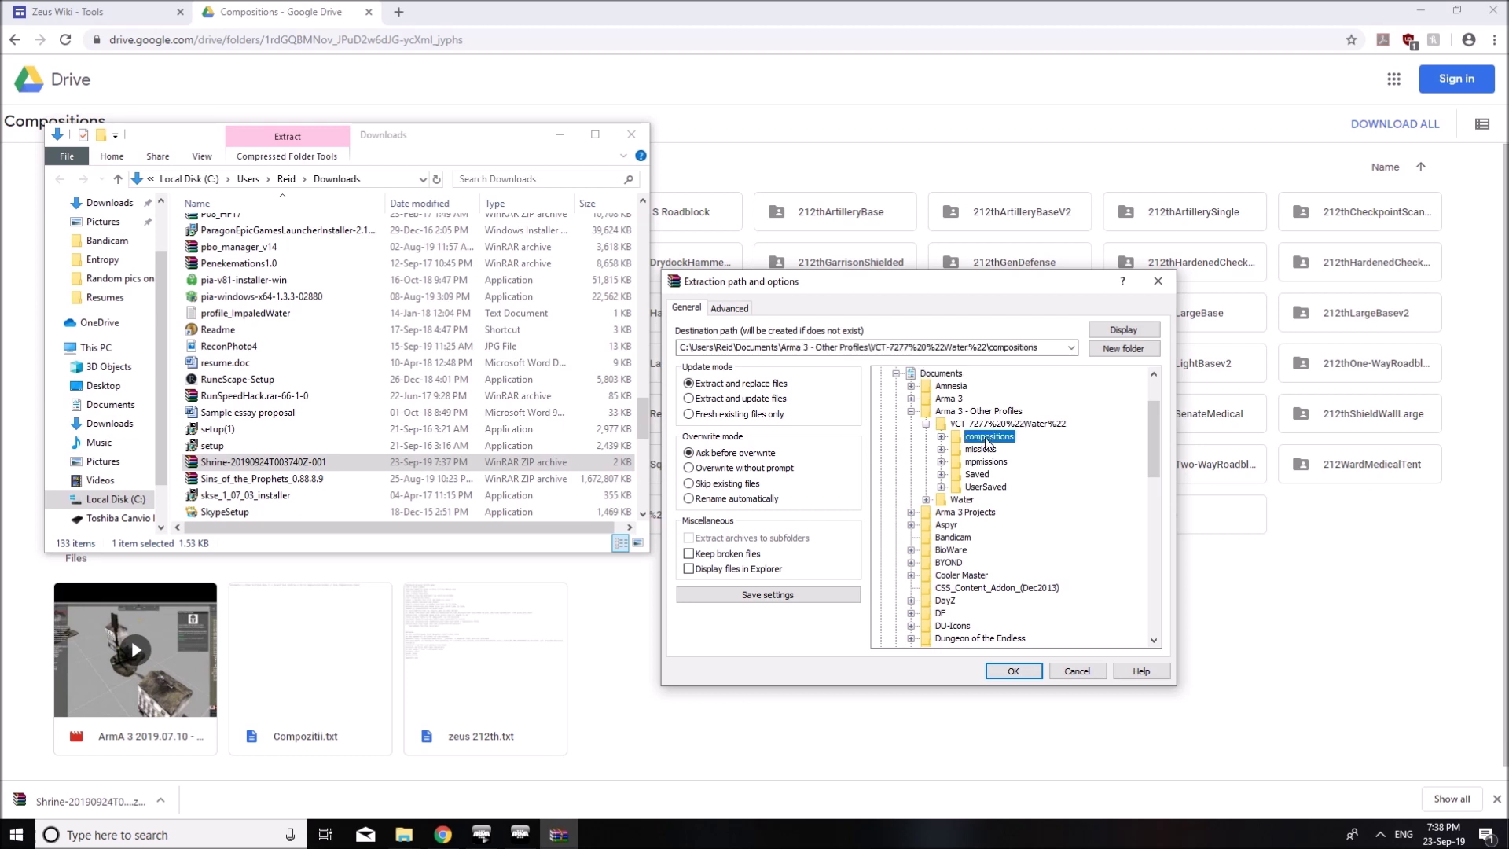
Look through the composition subfolders already stored in the chosen destination folder
click(941, 437)
scroll(1051, 449, down, 5)
scroll(1051, 449, down, 5)
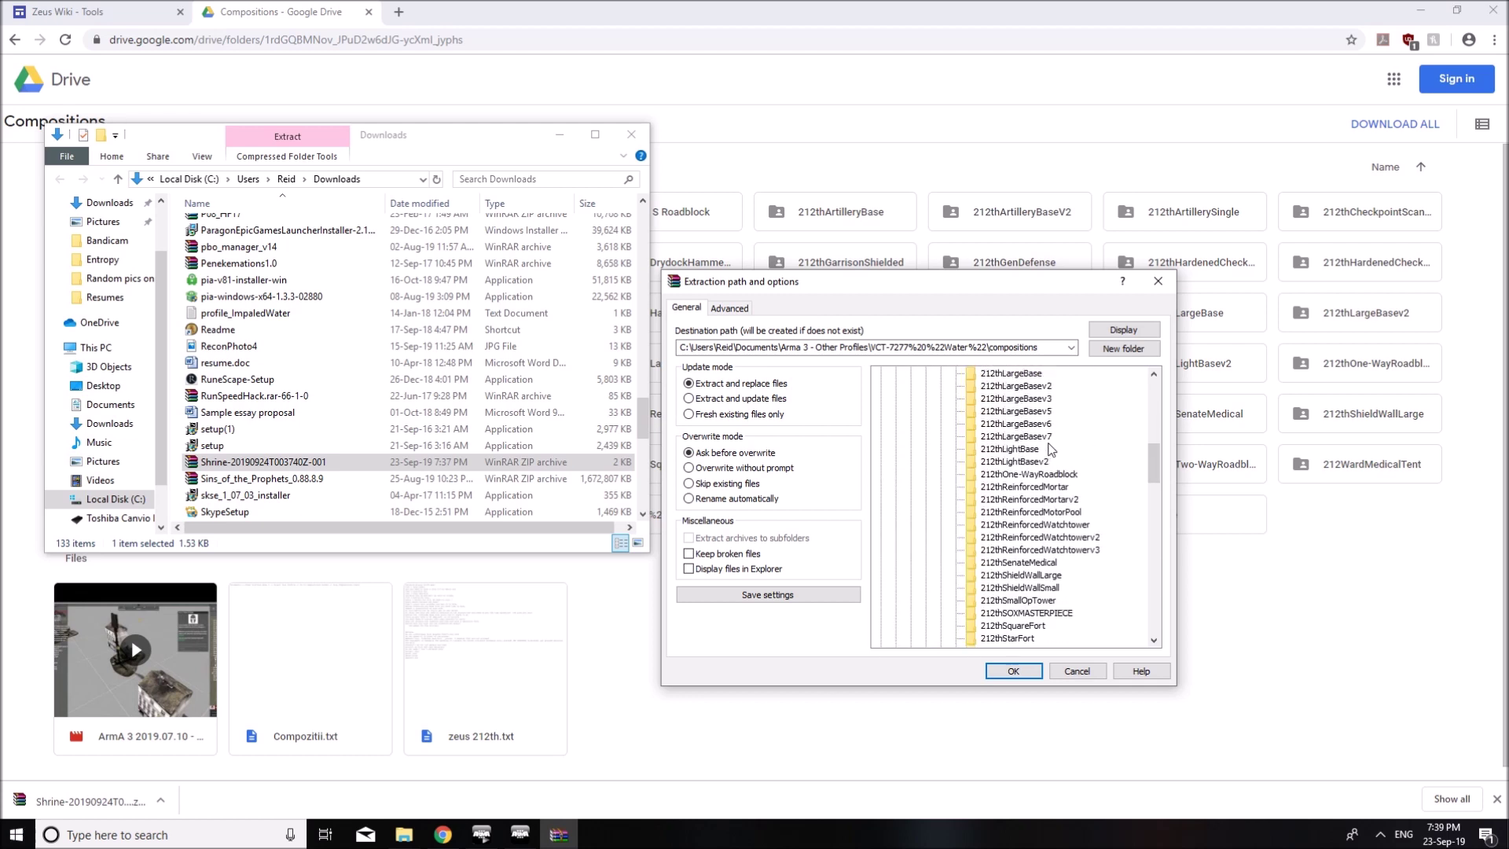
scroll(1051, 449, down, 5)
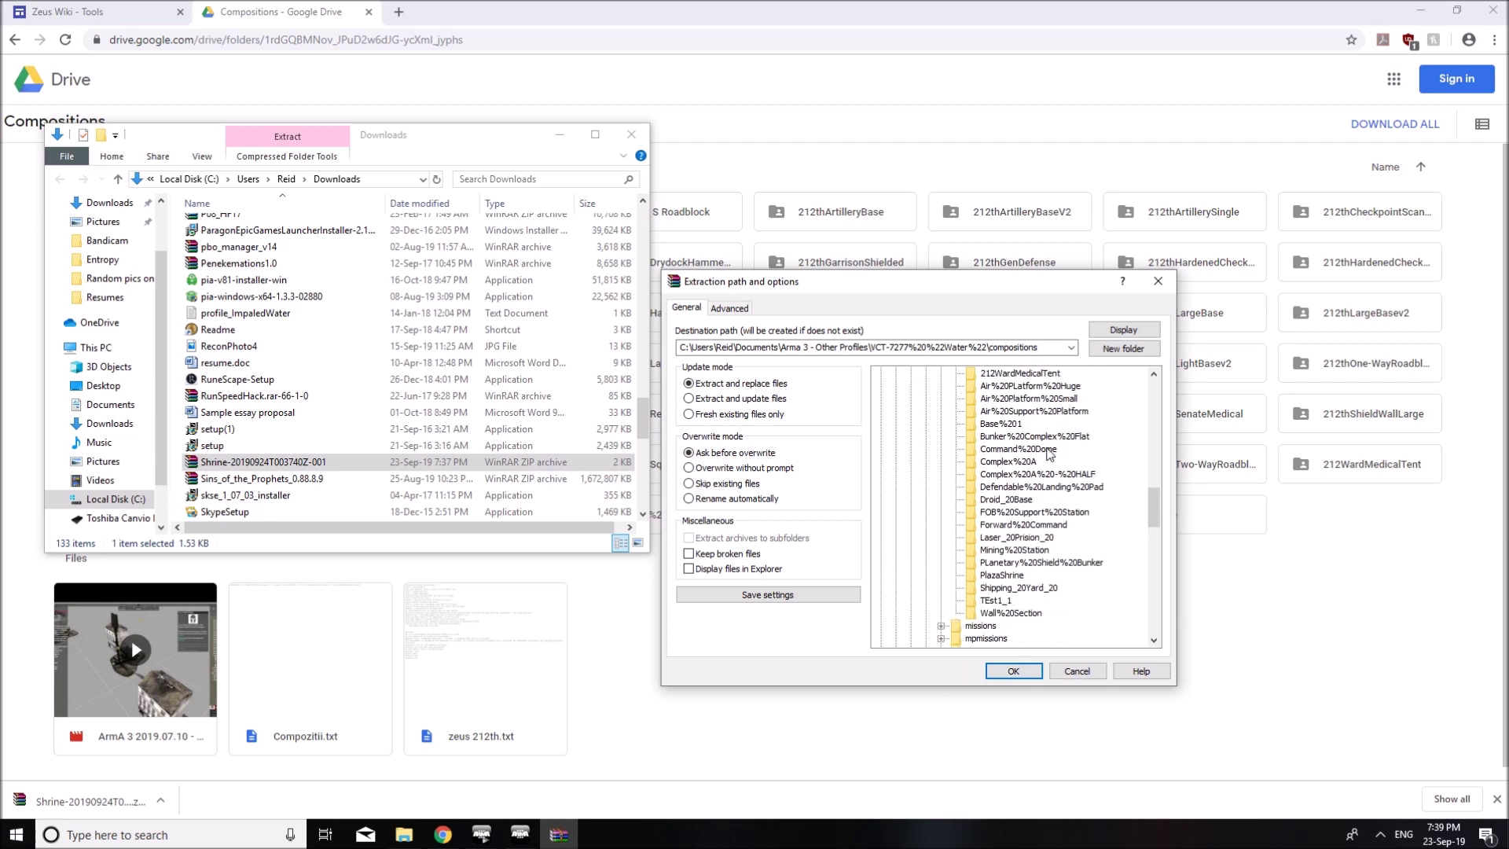
scroll(1047, 453, up, 1)
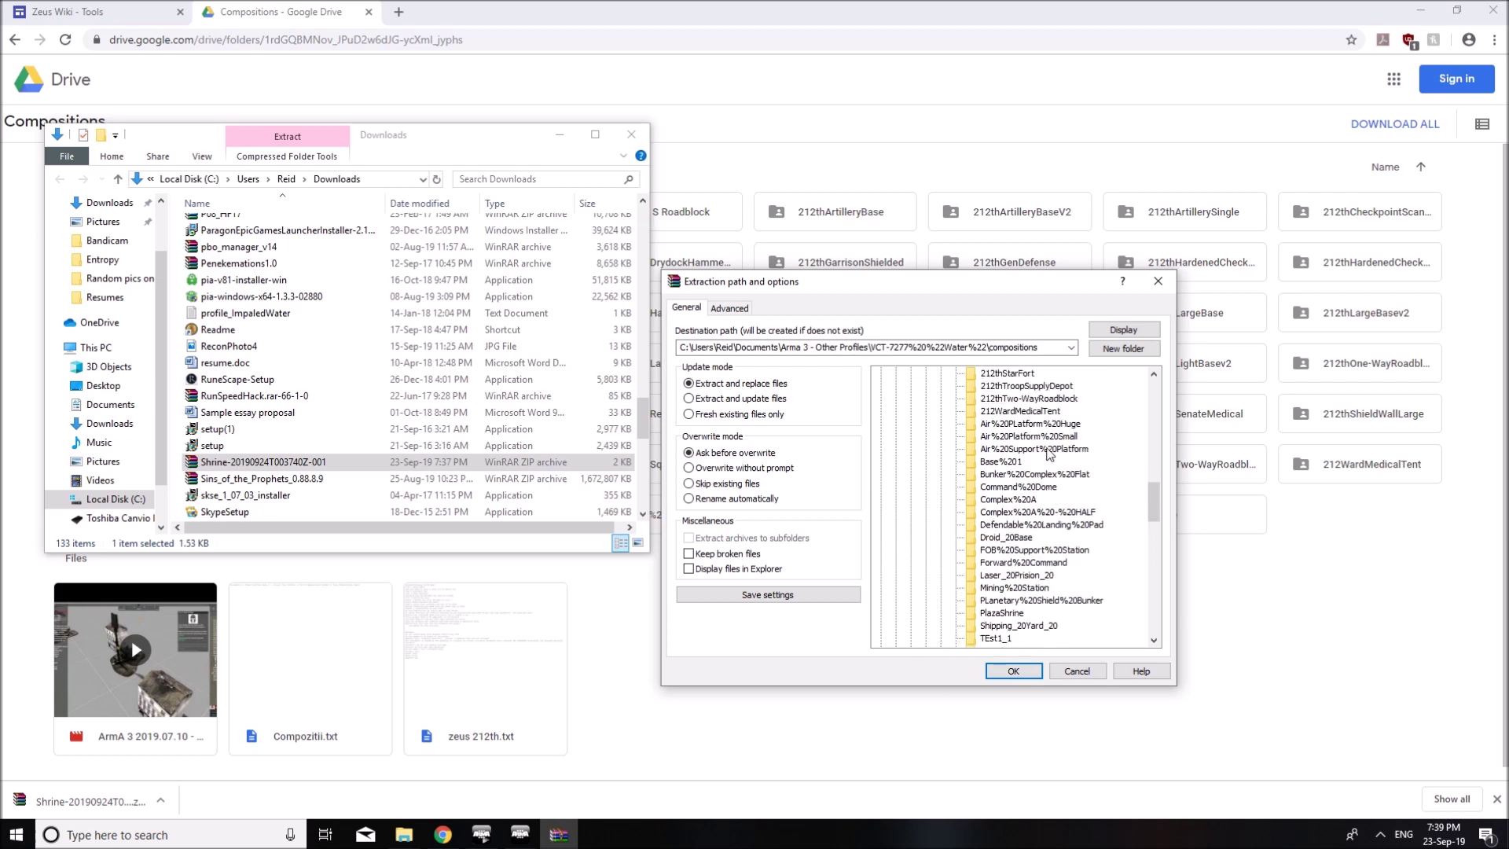
scroll(1048, 452, up, 15)
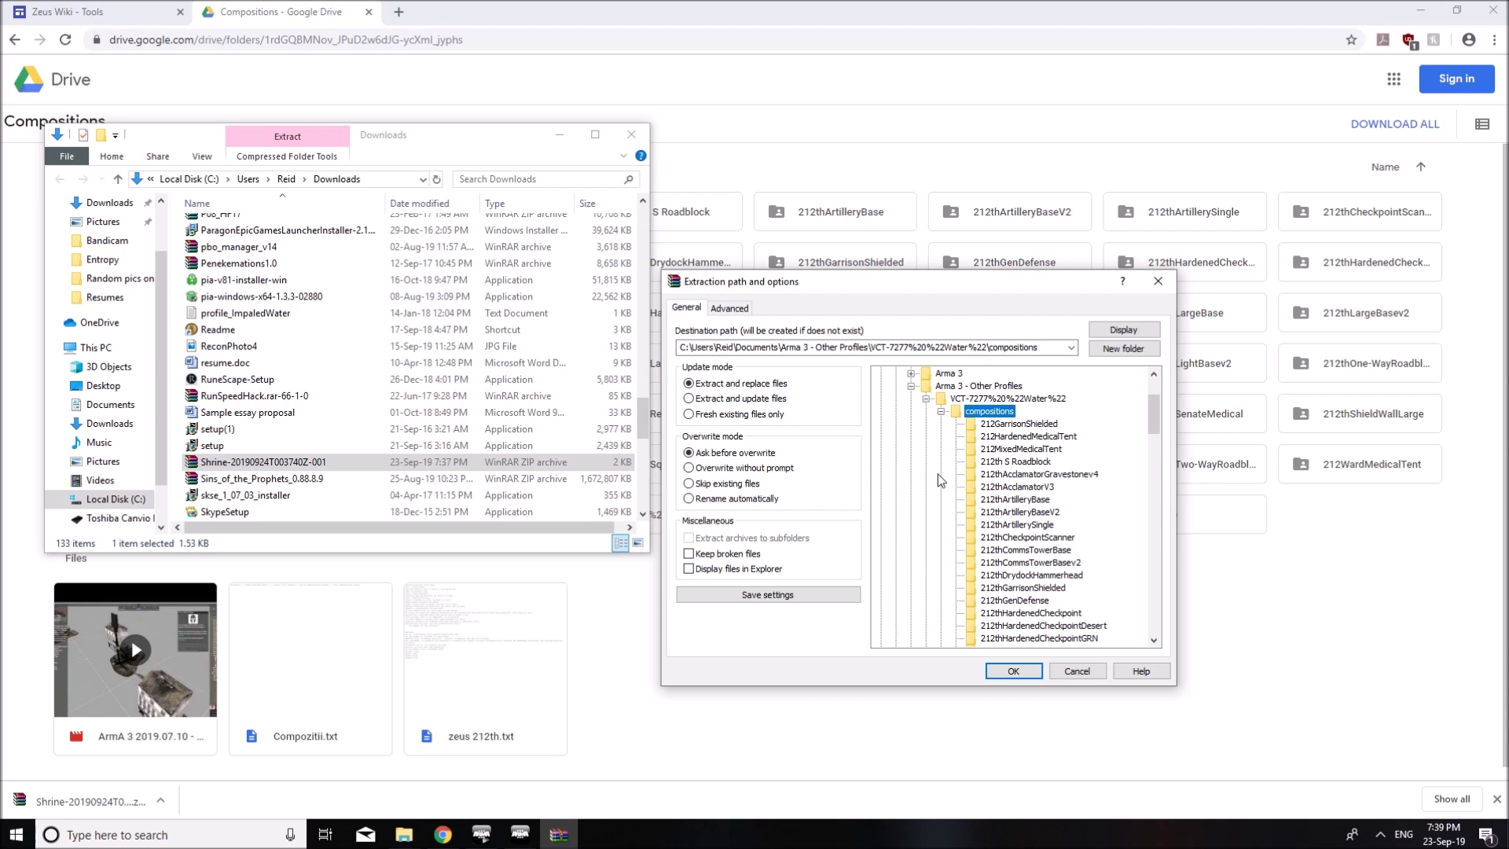
click(941, 411)
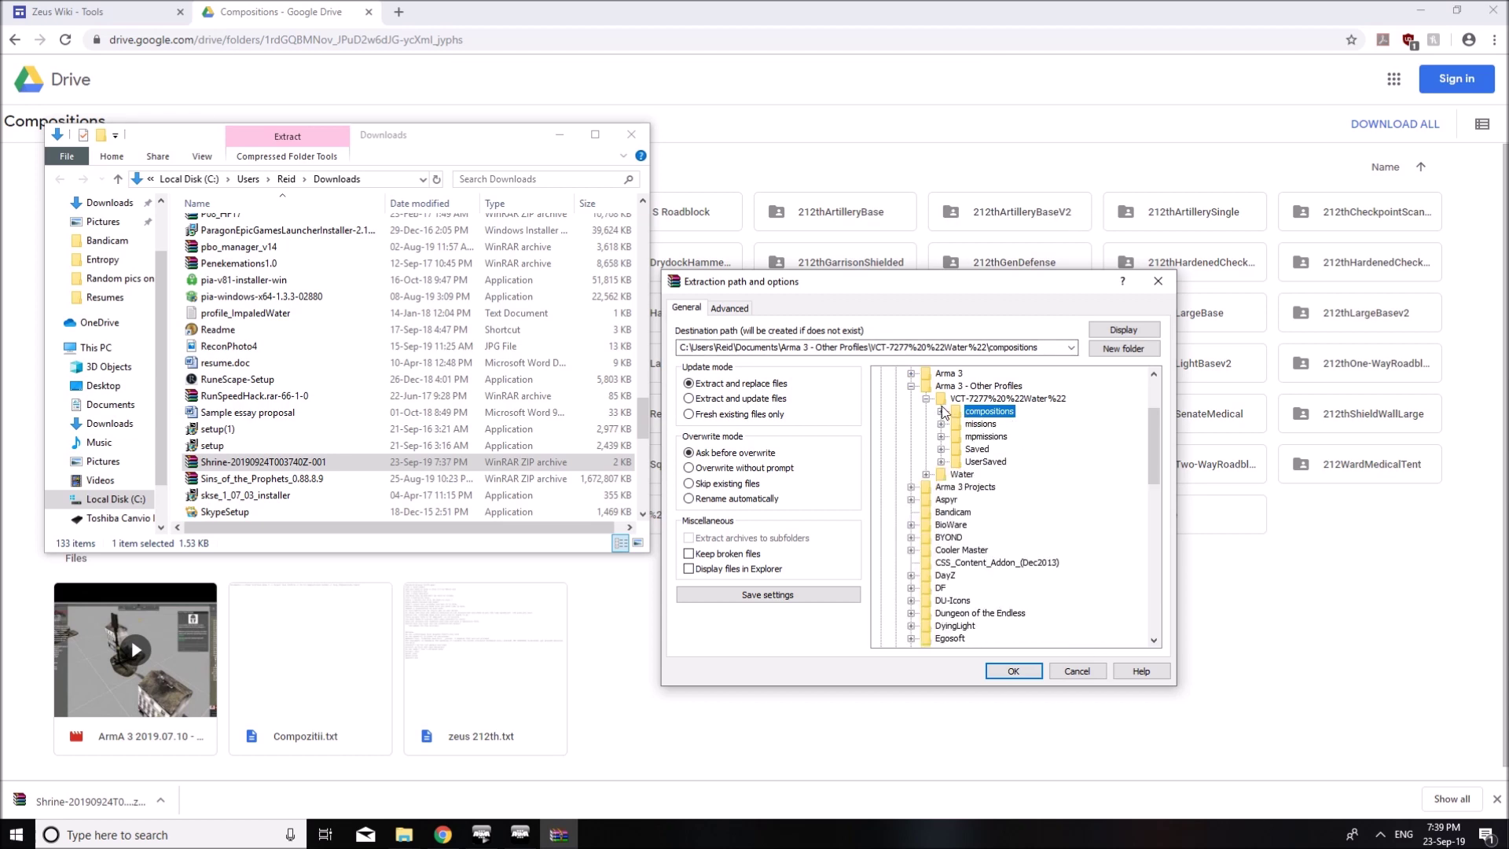
Extract the Shrine archive to the chosen destination and check for the Shrine folder in File Explorer
click(1002, 672)
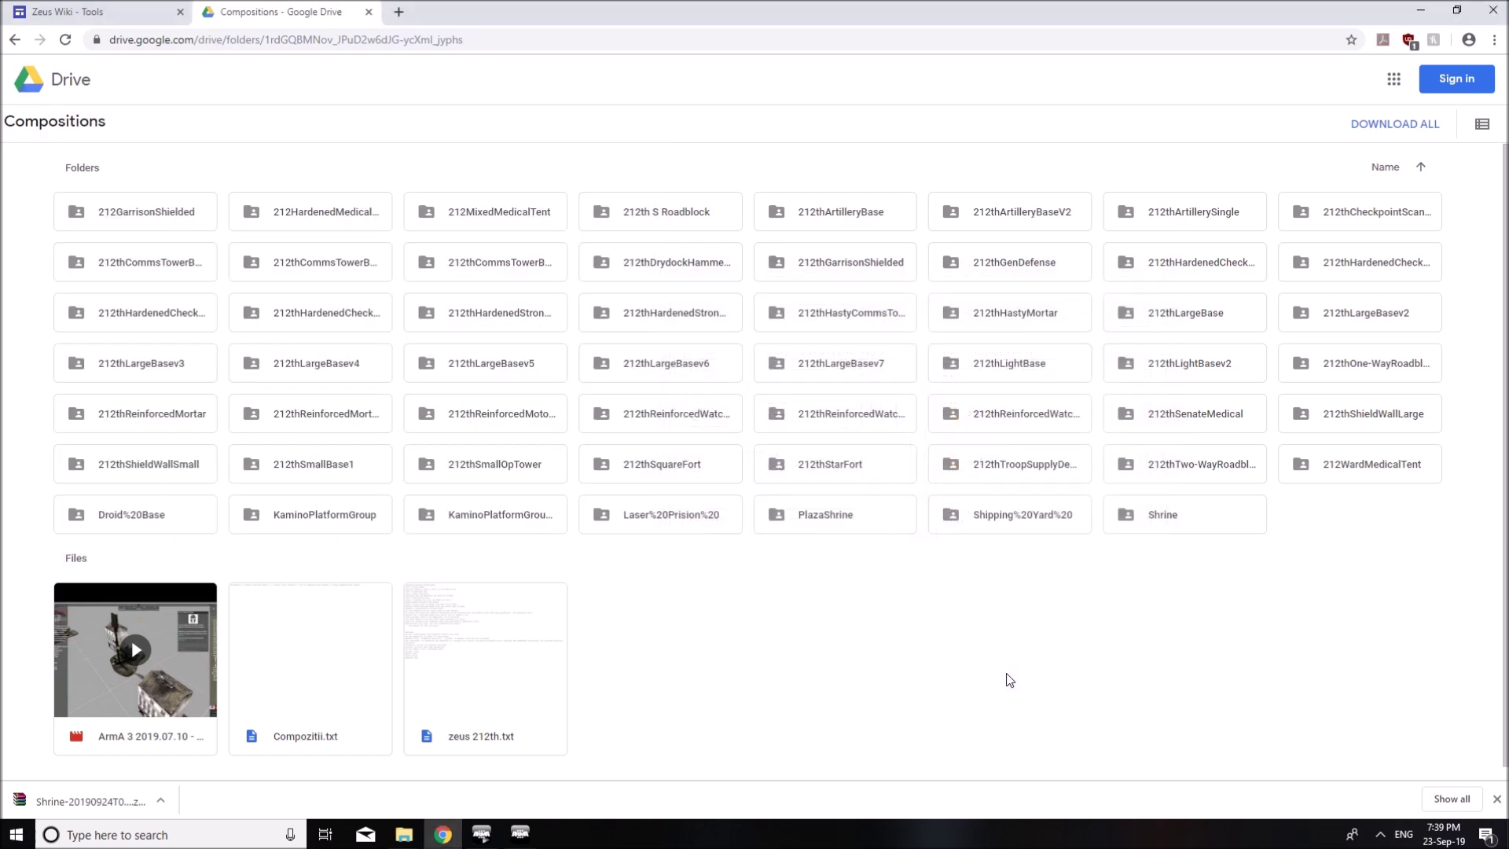
click(415, 834)
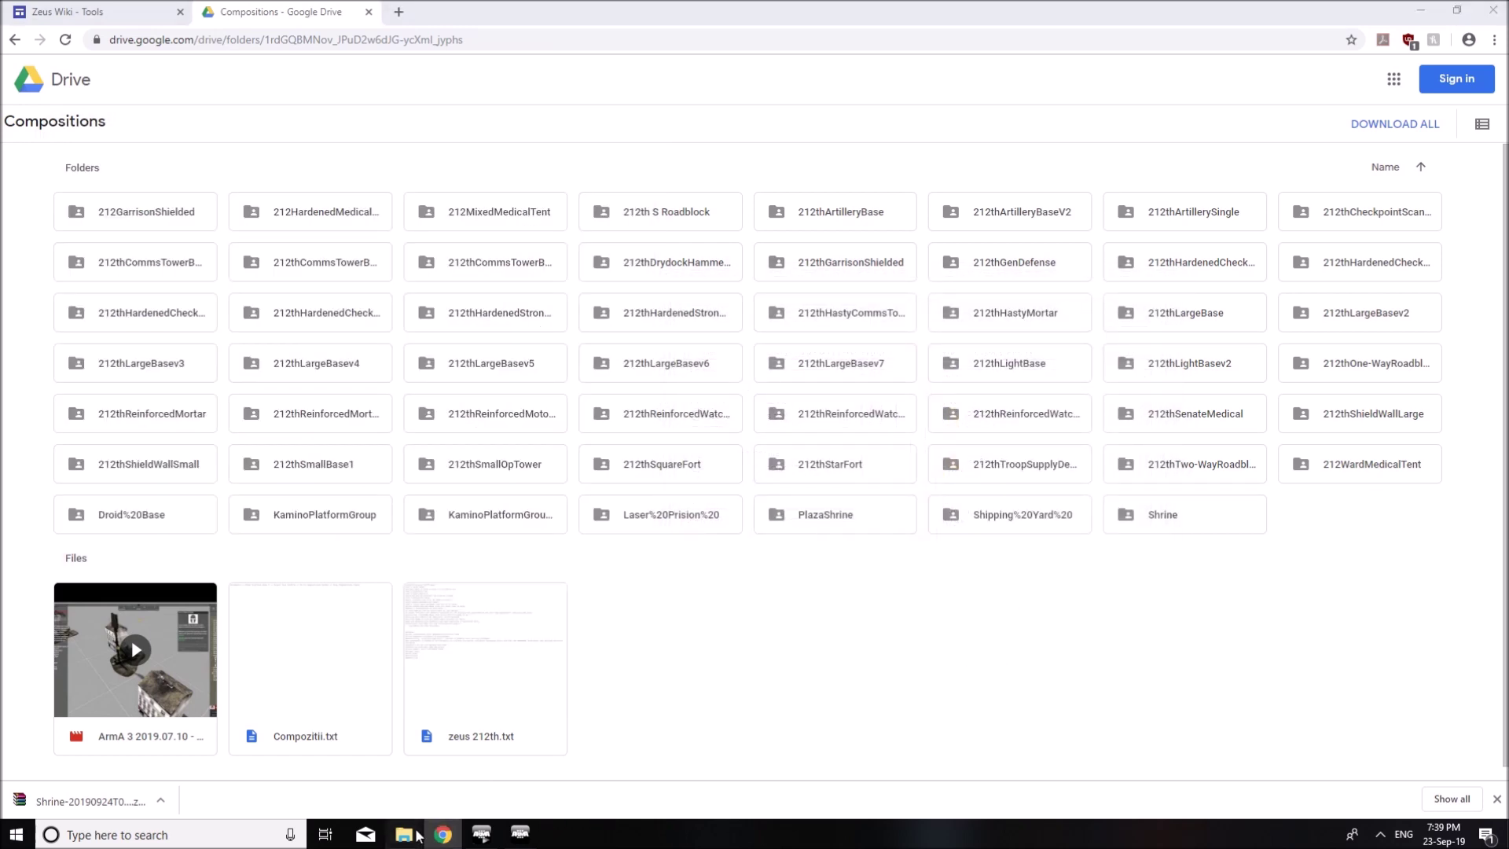
click(338, 756)
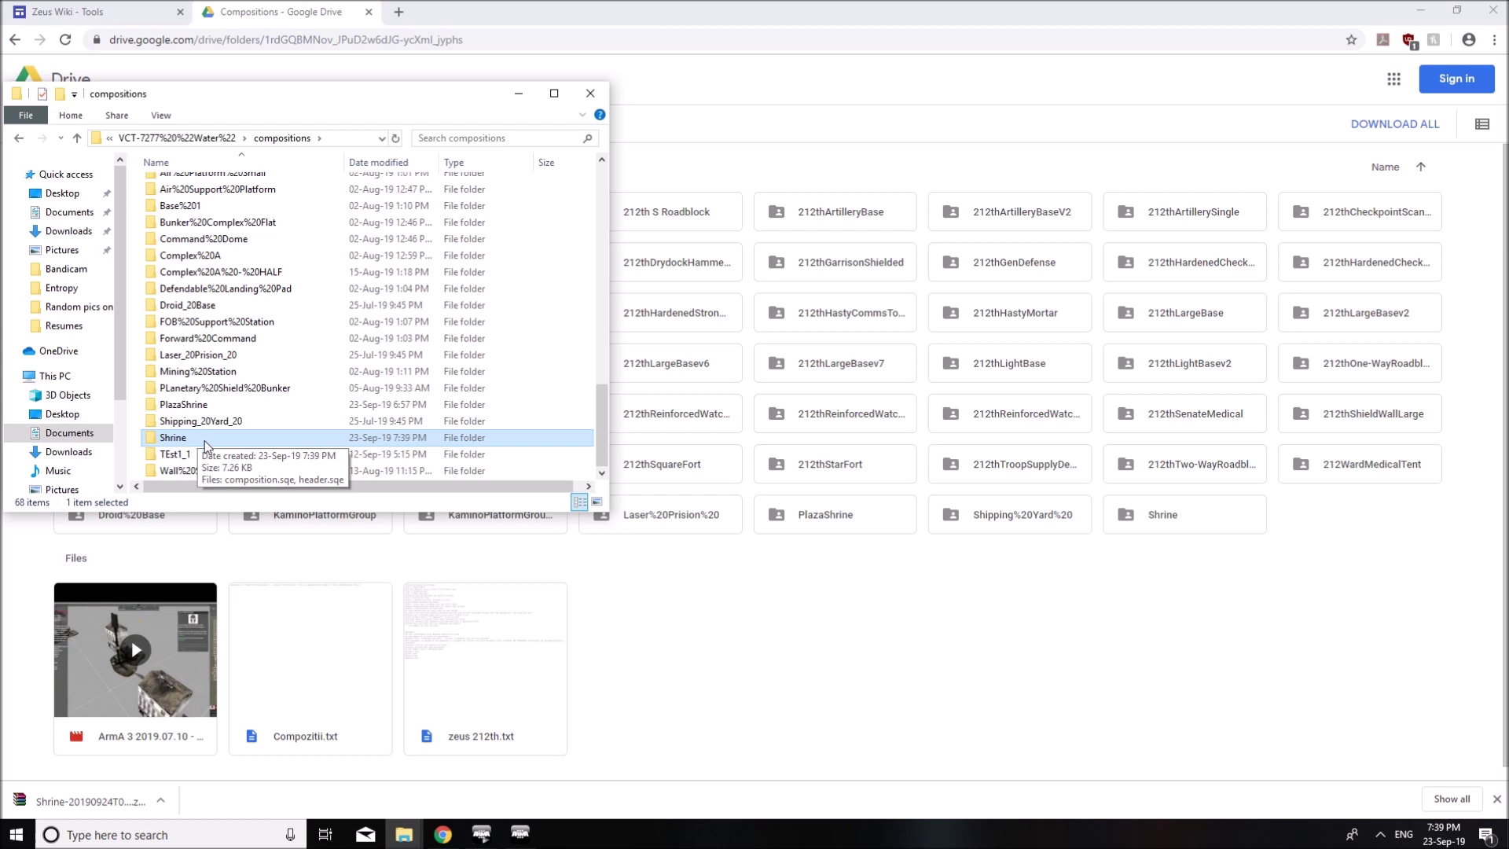
Switch to Arma 3 and open the singleplayer editor on the Eladeen map
click(522, 836)
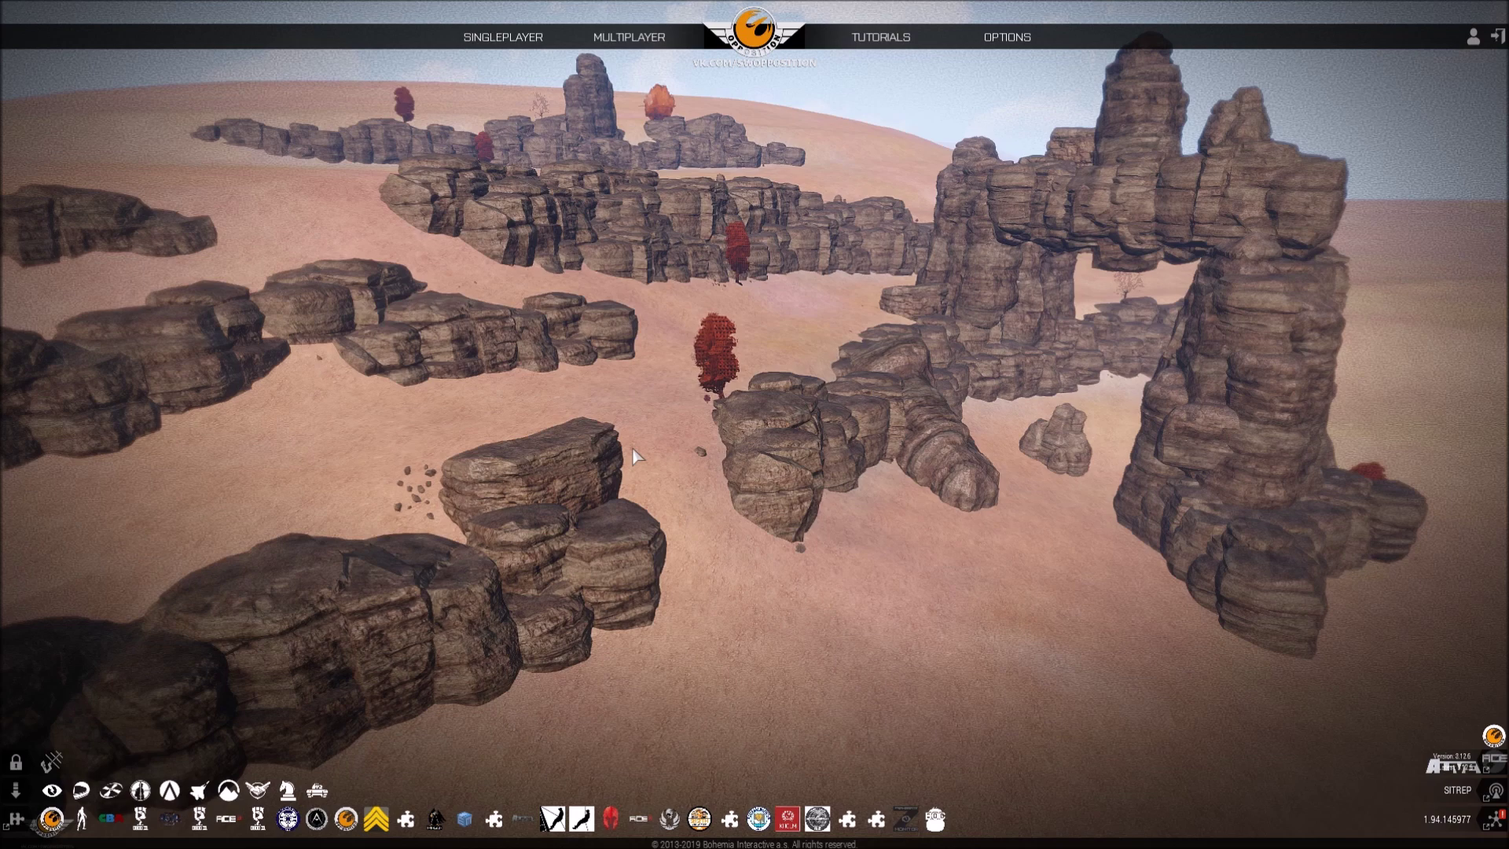
mouse_move(1474, 44)
mouse_move(495, 40)
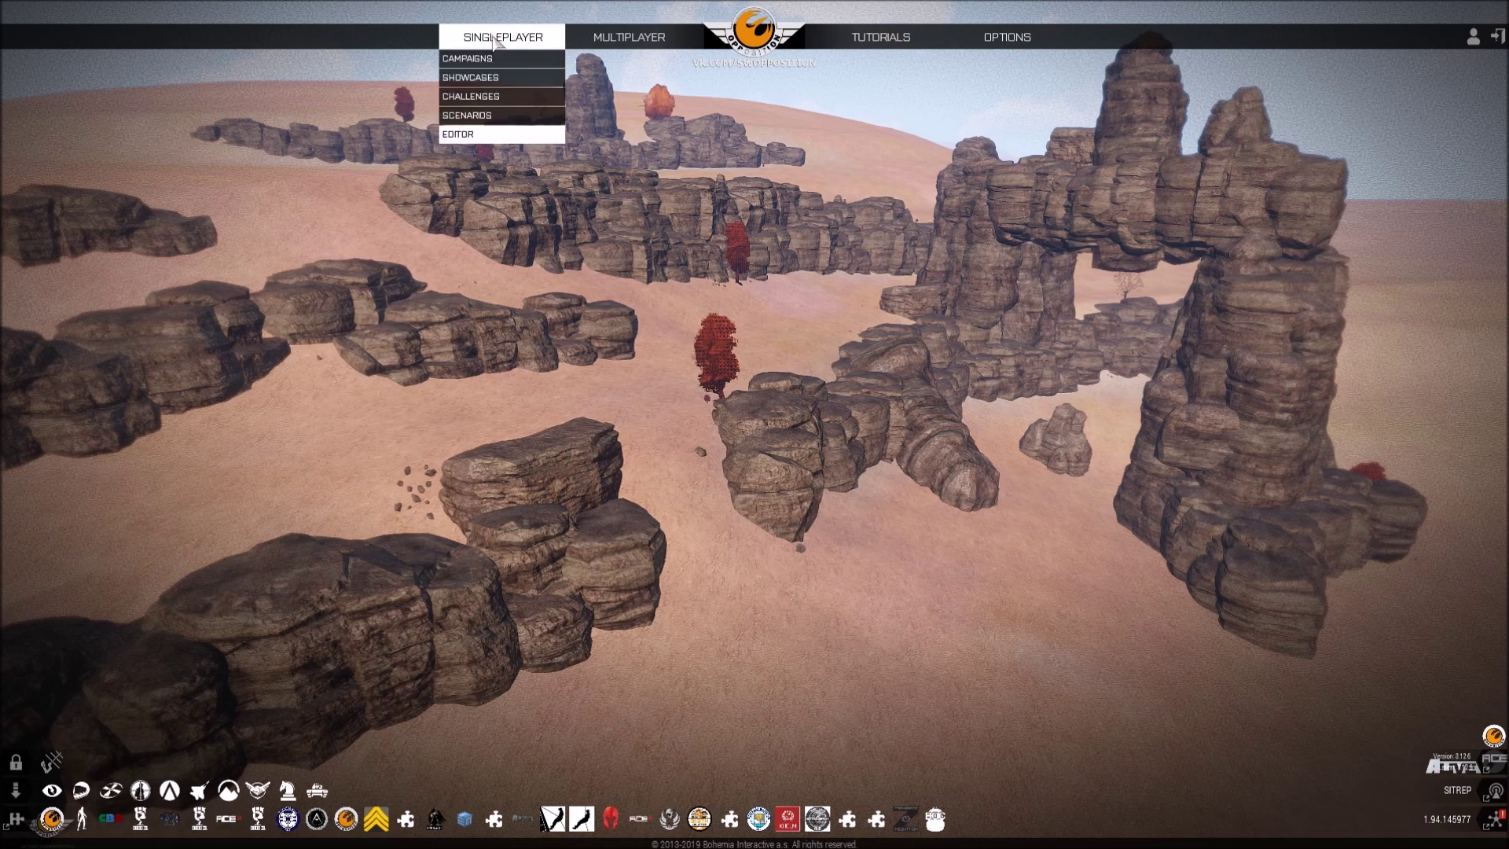
click(467, 135)
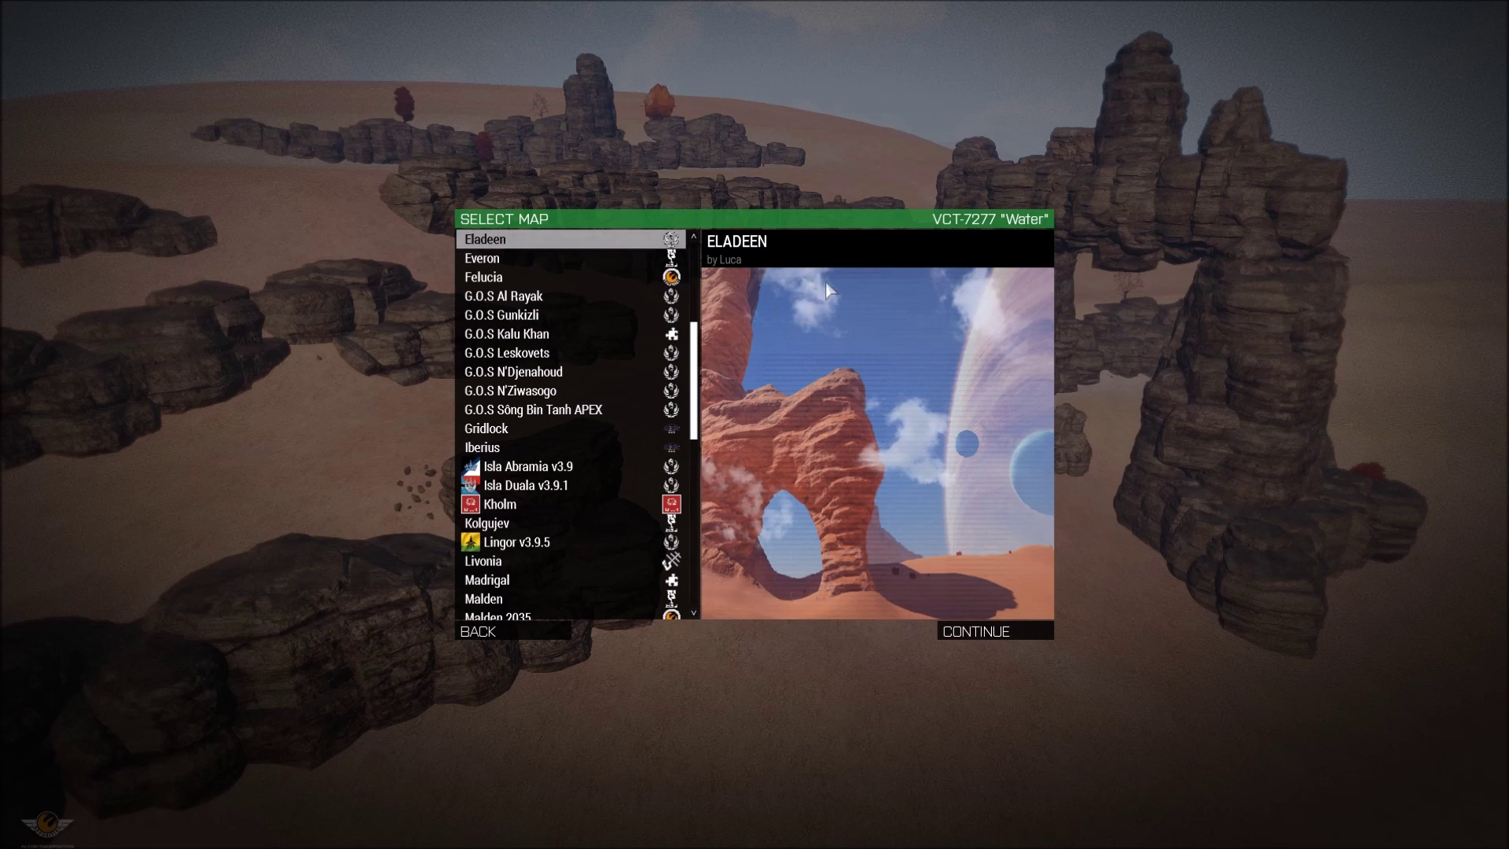
click(998, 635)
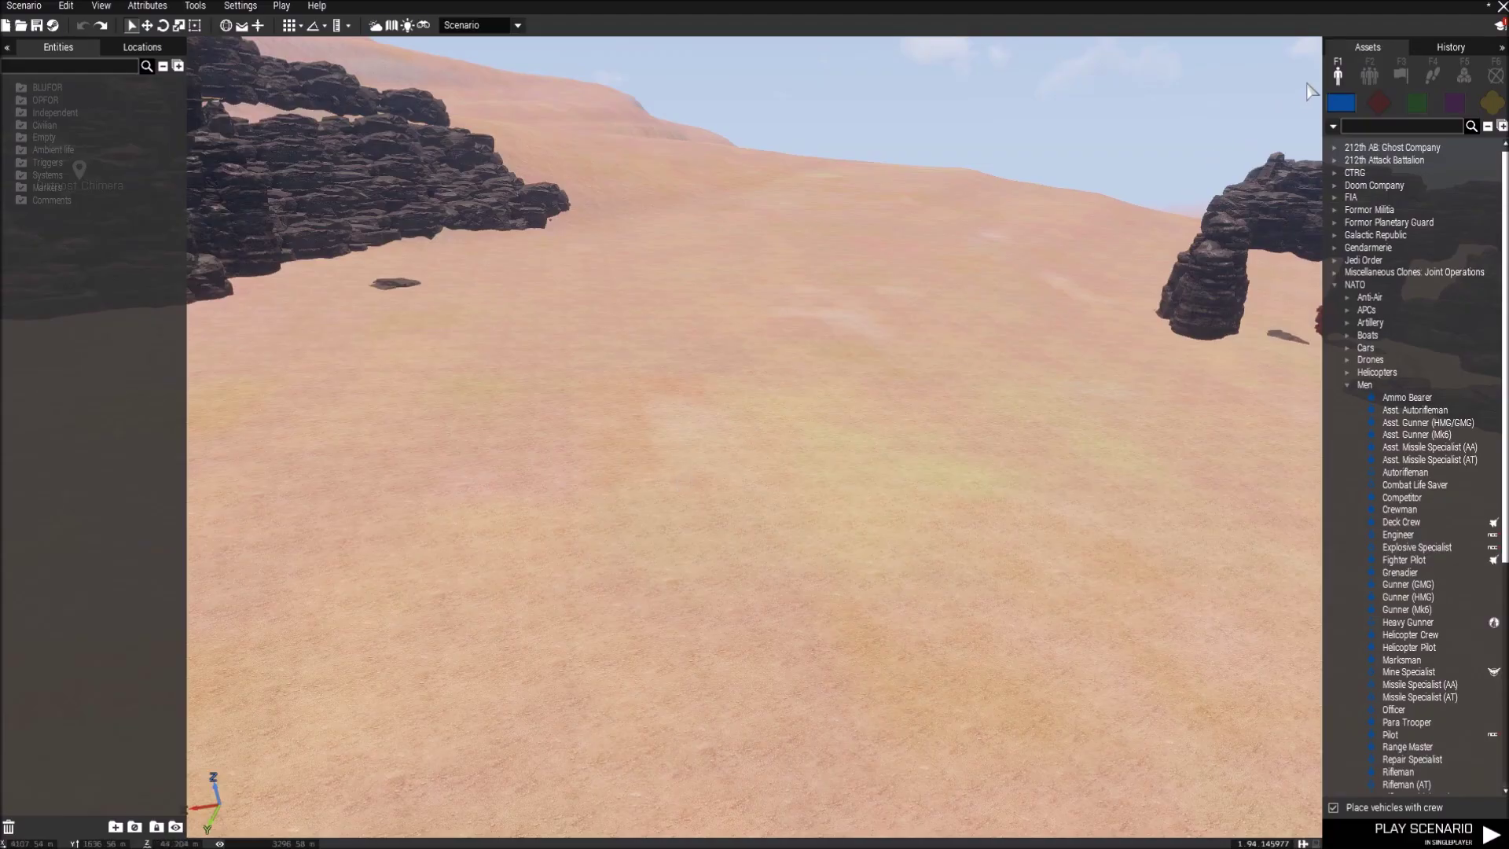
Place the custom Shrine composition from the Religious category on the open desert near the rocks
click(1375, 70)
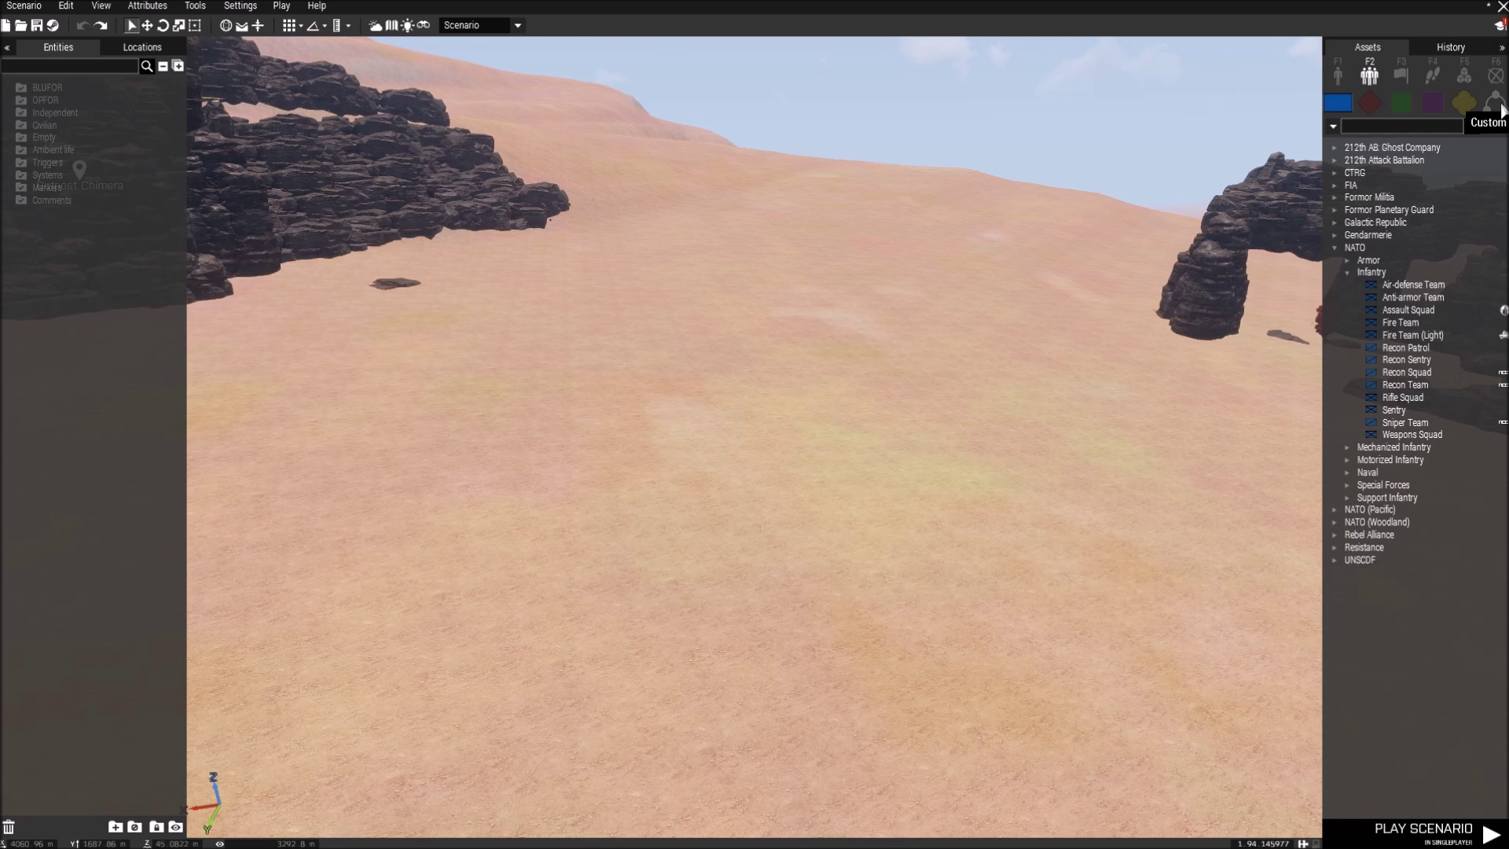
click(1496, 102)
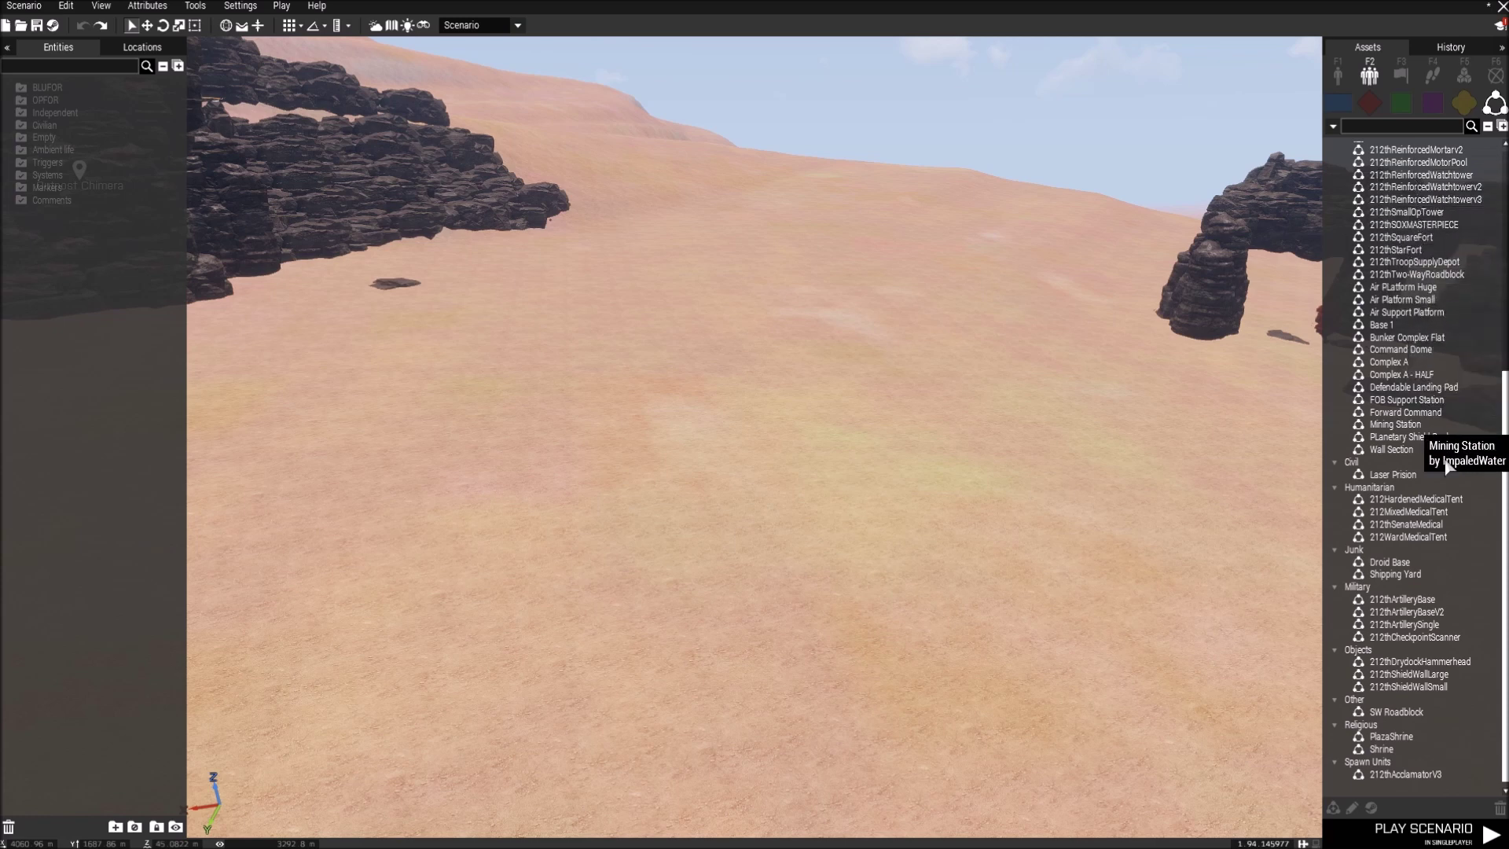
click(1390, 752)
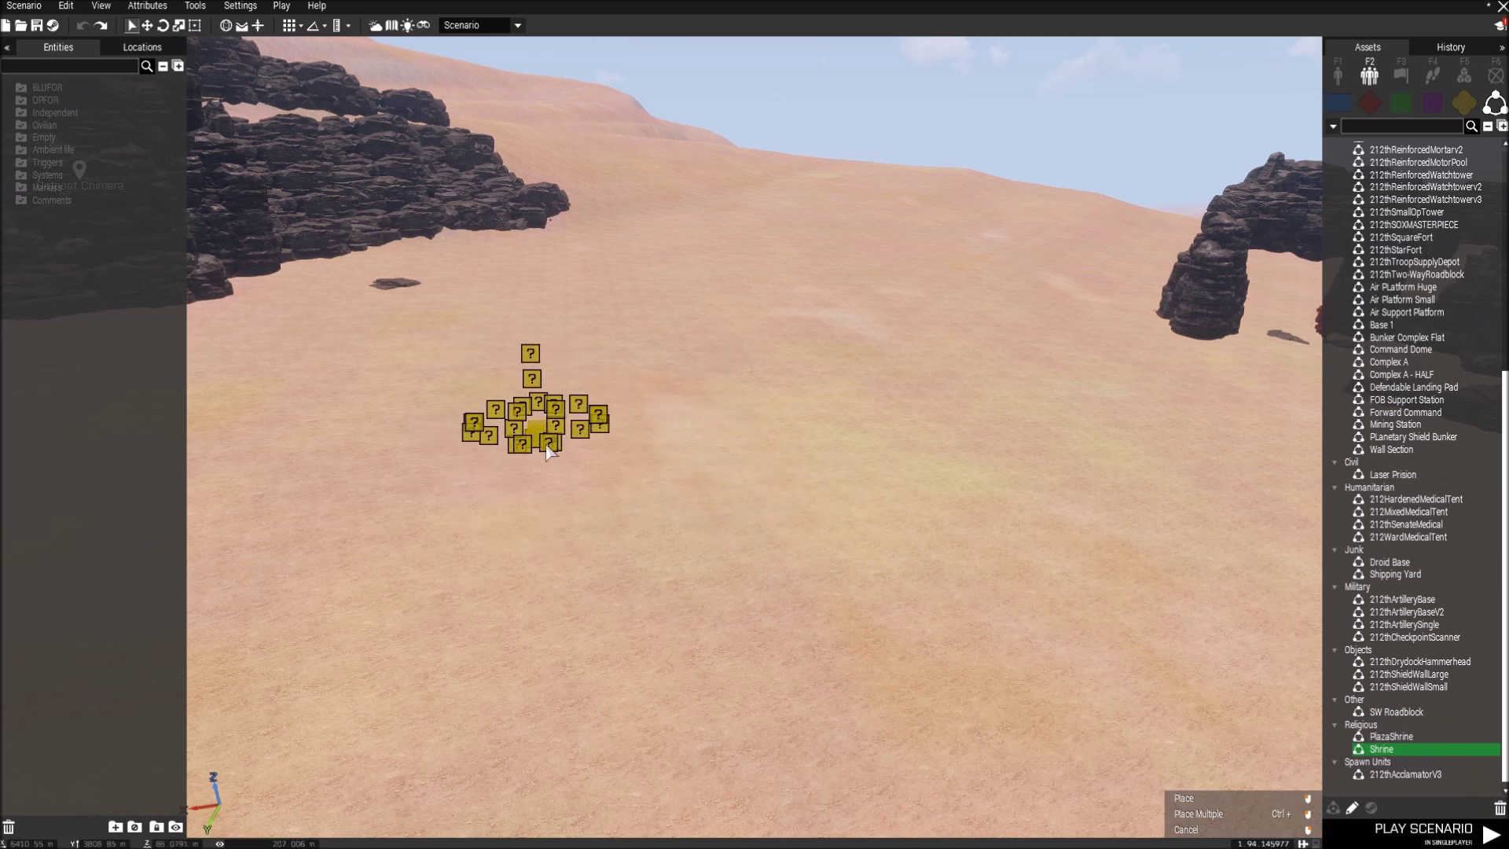
click(571, 481)
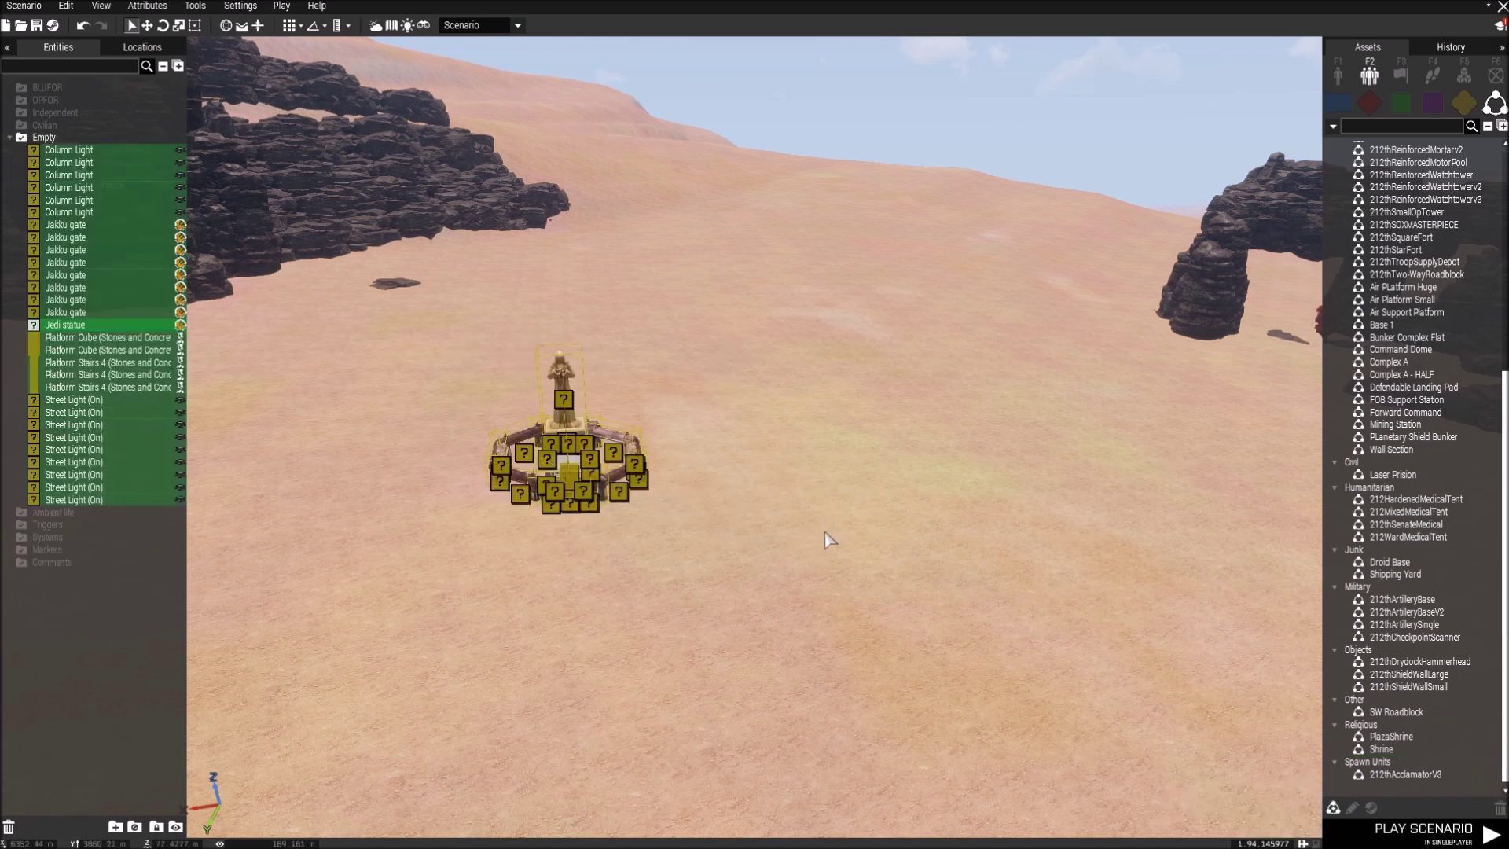
click(641, 595)
Examine the placed shrine from close up and from a distance, including its statue, gates and stairs
right_drag(675, 610, 745, 577)
key(w)
key(z)
key(w)
key(q)
key(z)
key(s)
key(s)
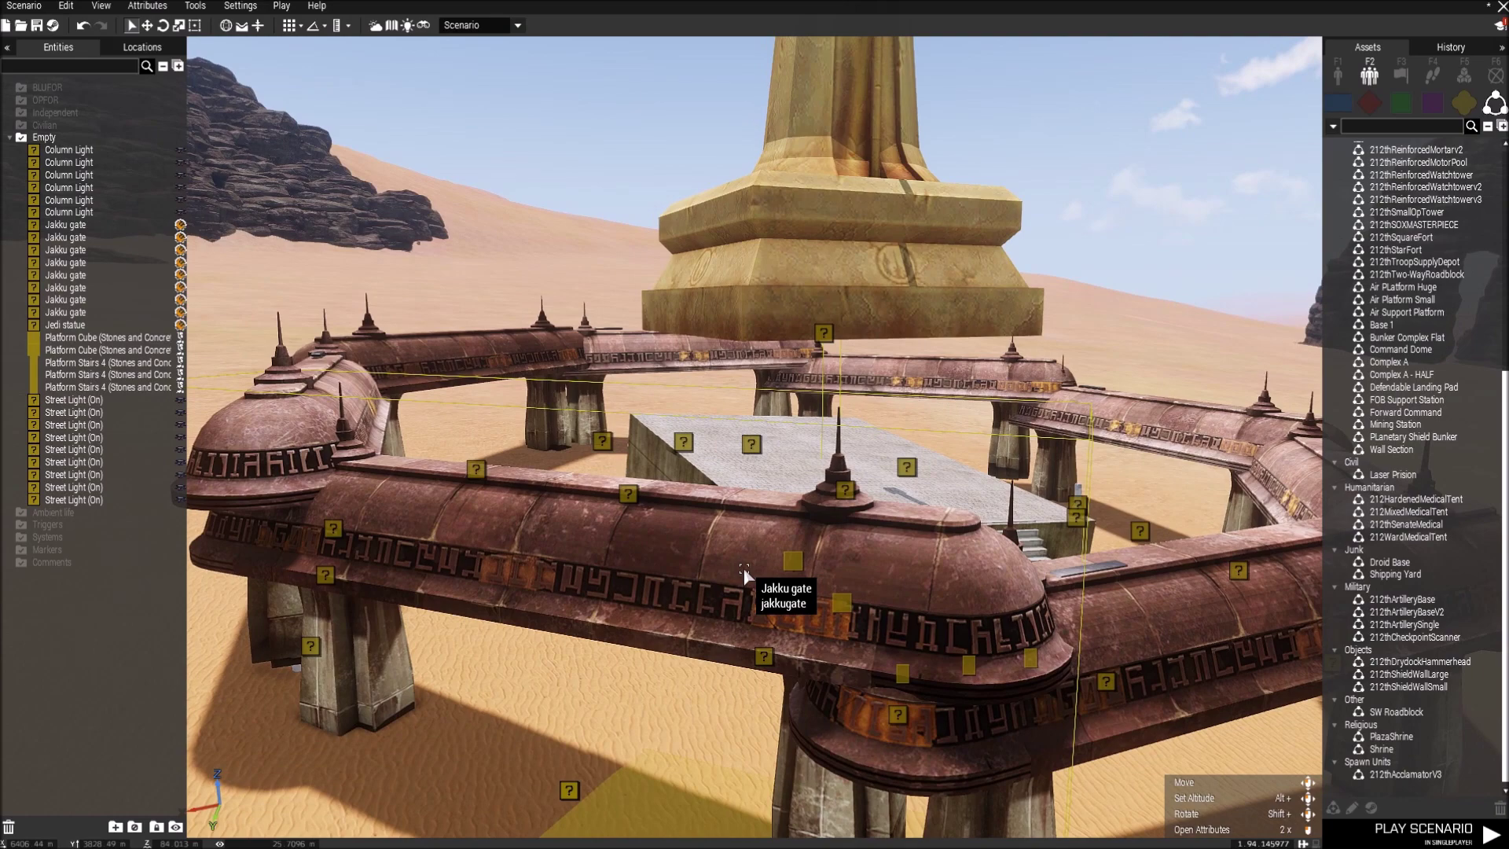
key(d)
right_drag(743, 569, 692, 605)
key(z)
key(s)
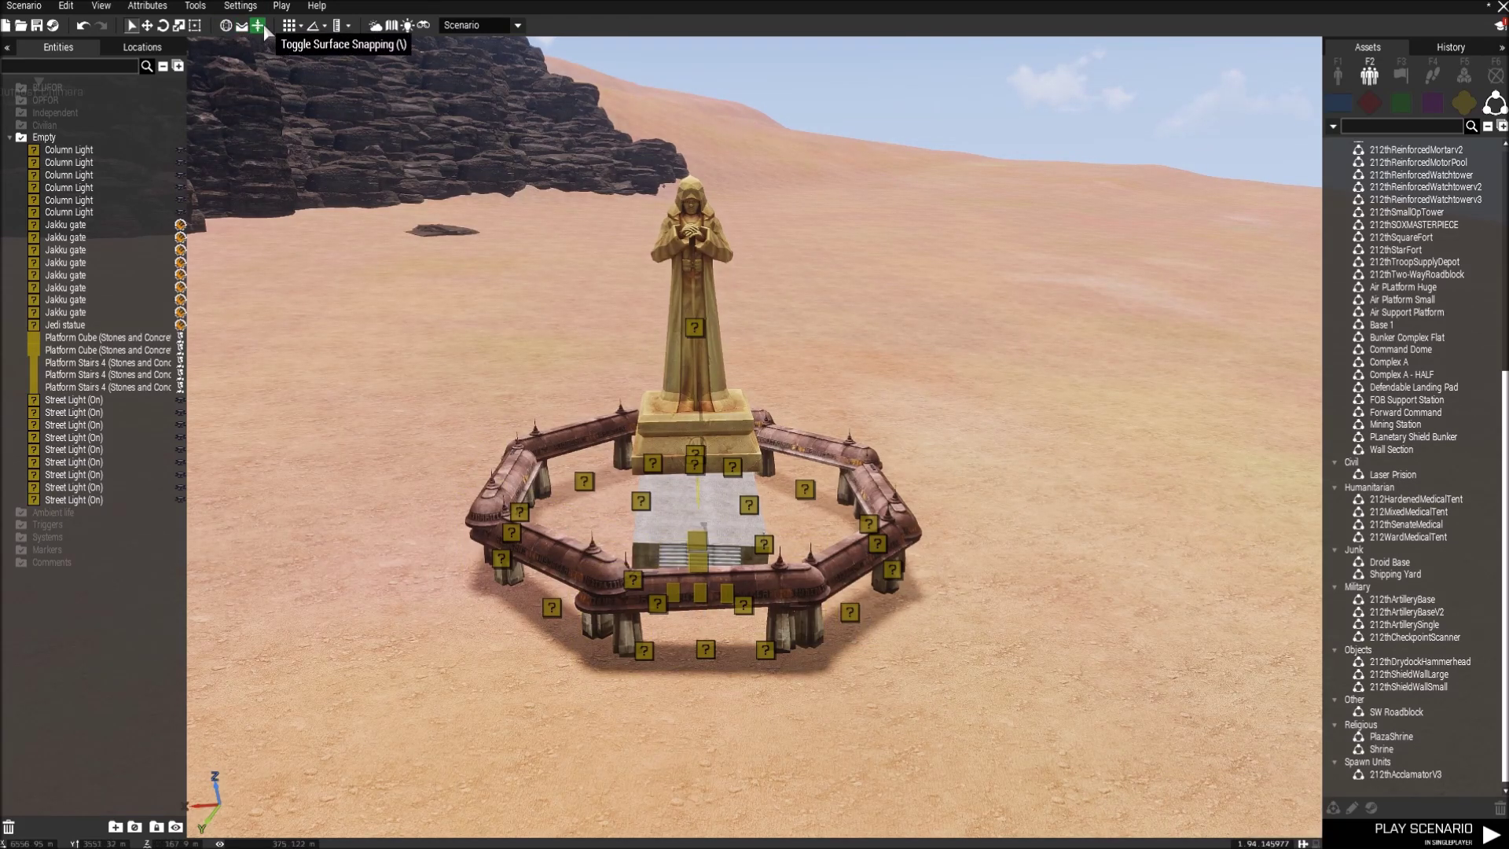
Place a second Shrine composition beside the first one, closer to the rock formation
right_drag(271, 47, 234, 48)
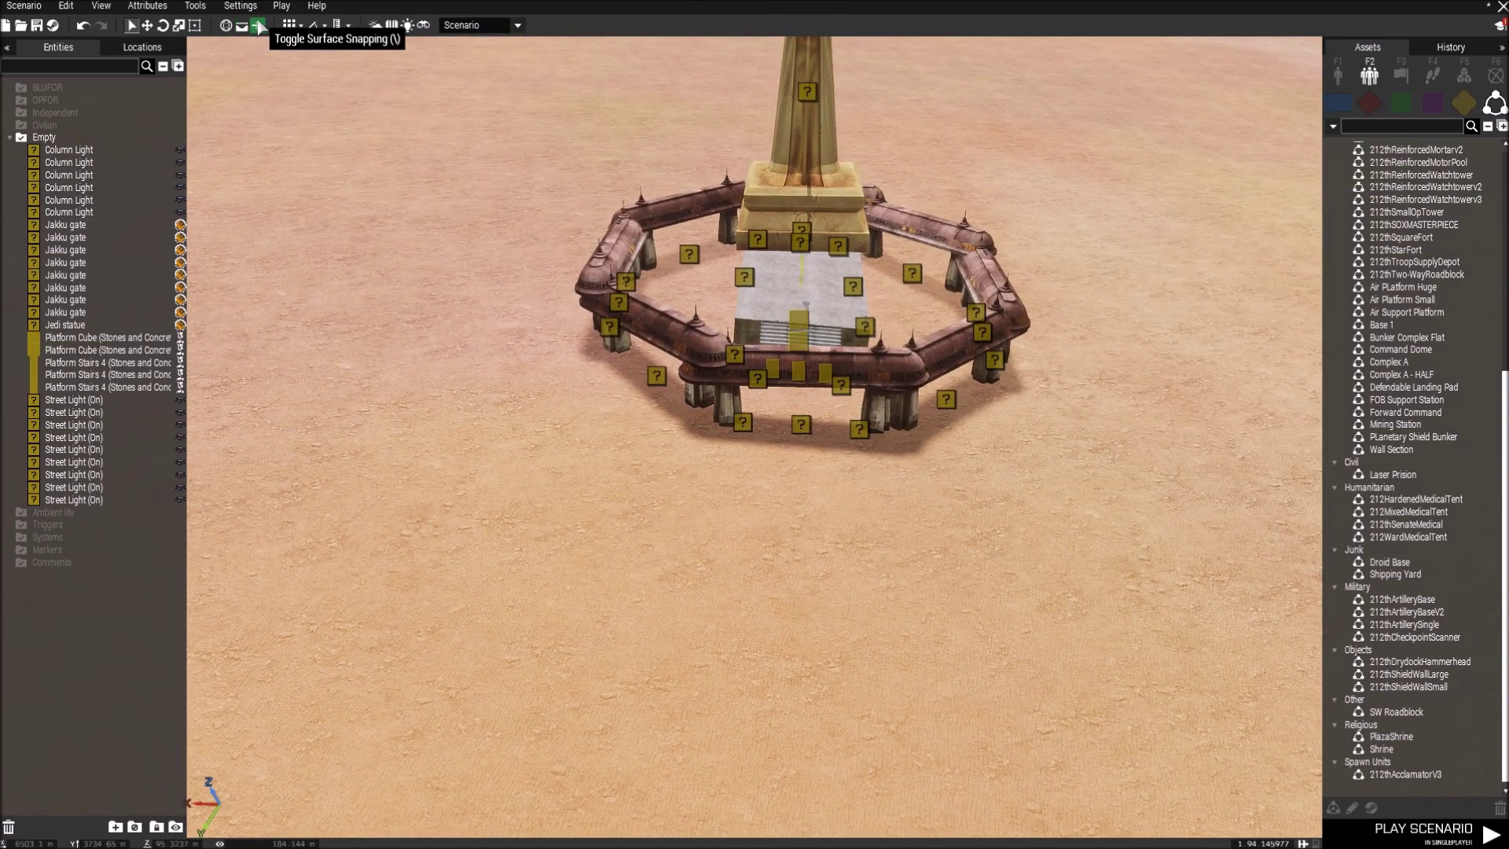
right_drag(426, 475, 422, 412)
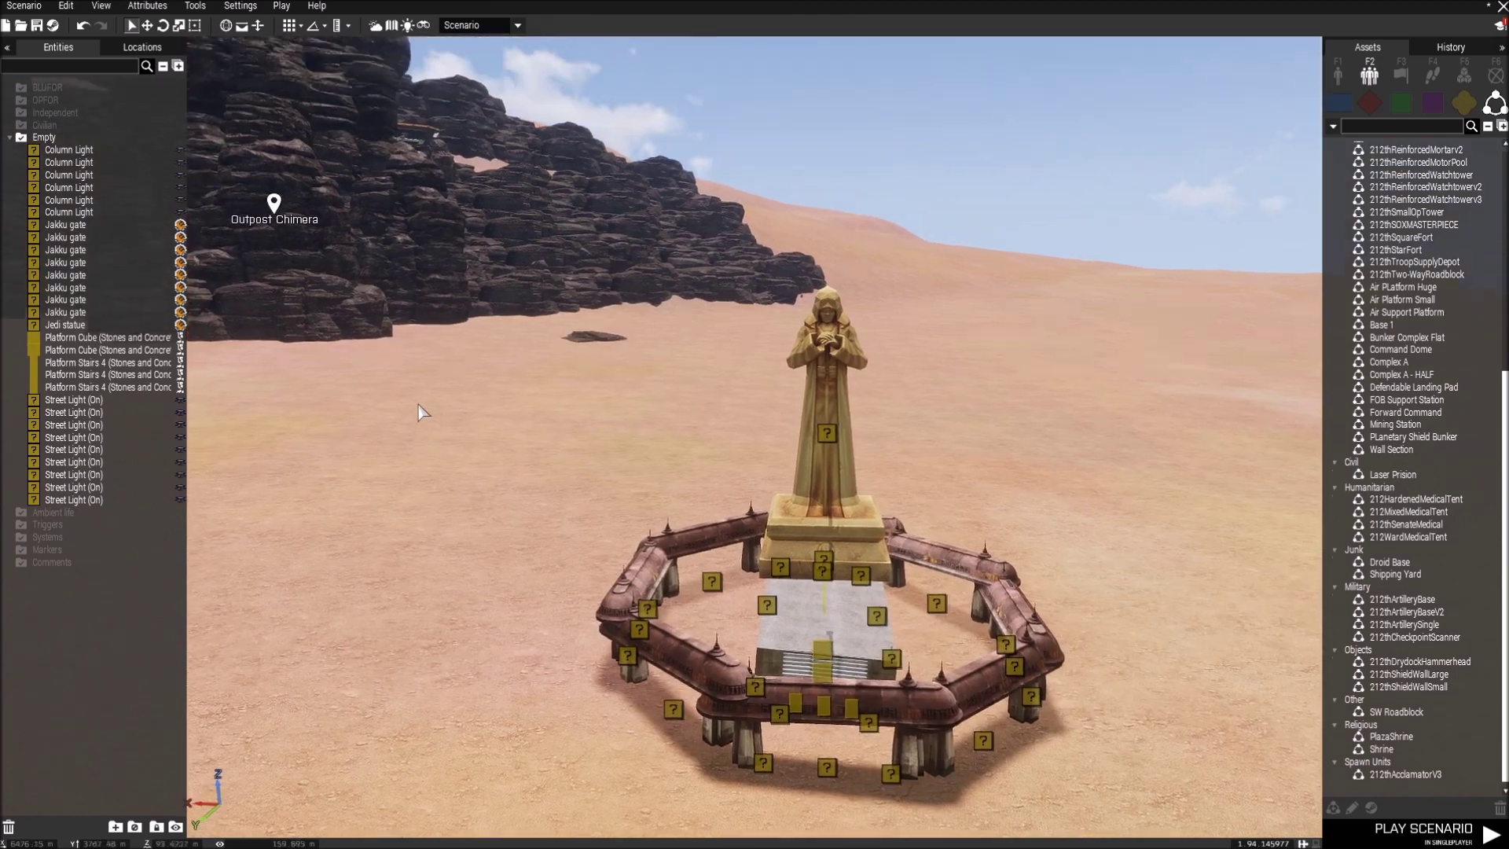
click(1381, 749)
click(376, 586)
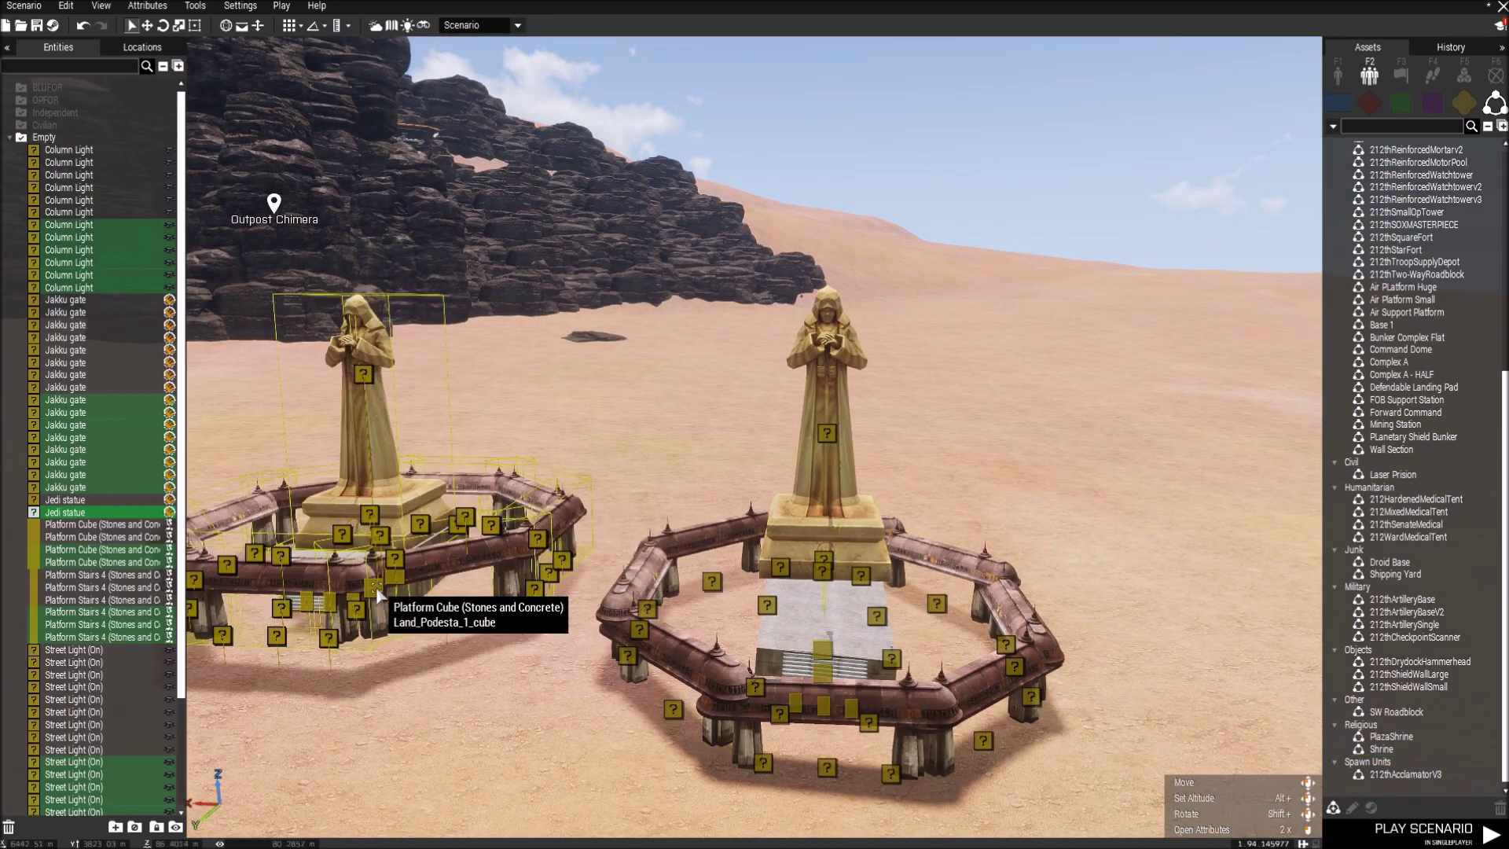
click(644, 736)
Compare how the two placed shrines sit on the terrain from farther away
right_drag(644, 736, 666, 816)
key(w)
key(a)
key(d)
key(s)
key(a)
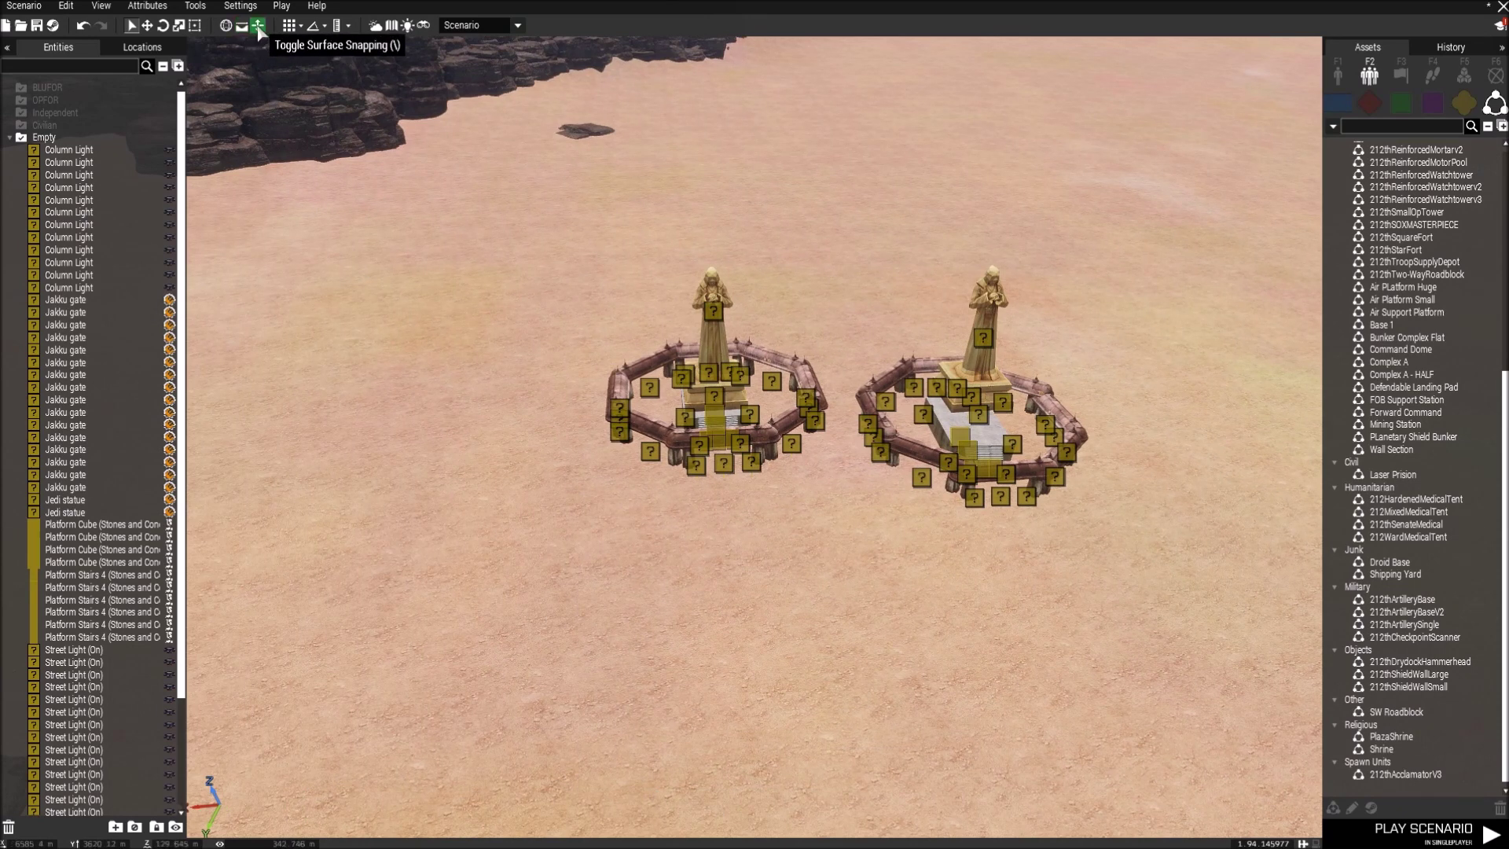
Examine the two placed shrines from close range, checking how their gates and statues sit on the sloping terrain
drag(491, 273, 839, 496)
scroll(755, 573, up, 3)
key(w)
right_drag(809, 526, 908, 500)
key(d)
click(1045, 574)
scroll(1384, 590, up, 10)
right_drag(812, 633, 984, 620)
key(s)
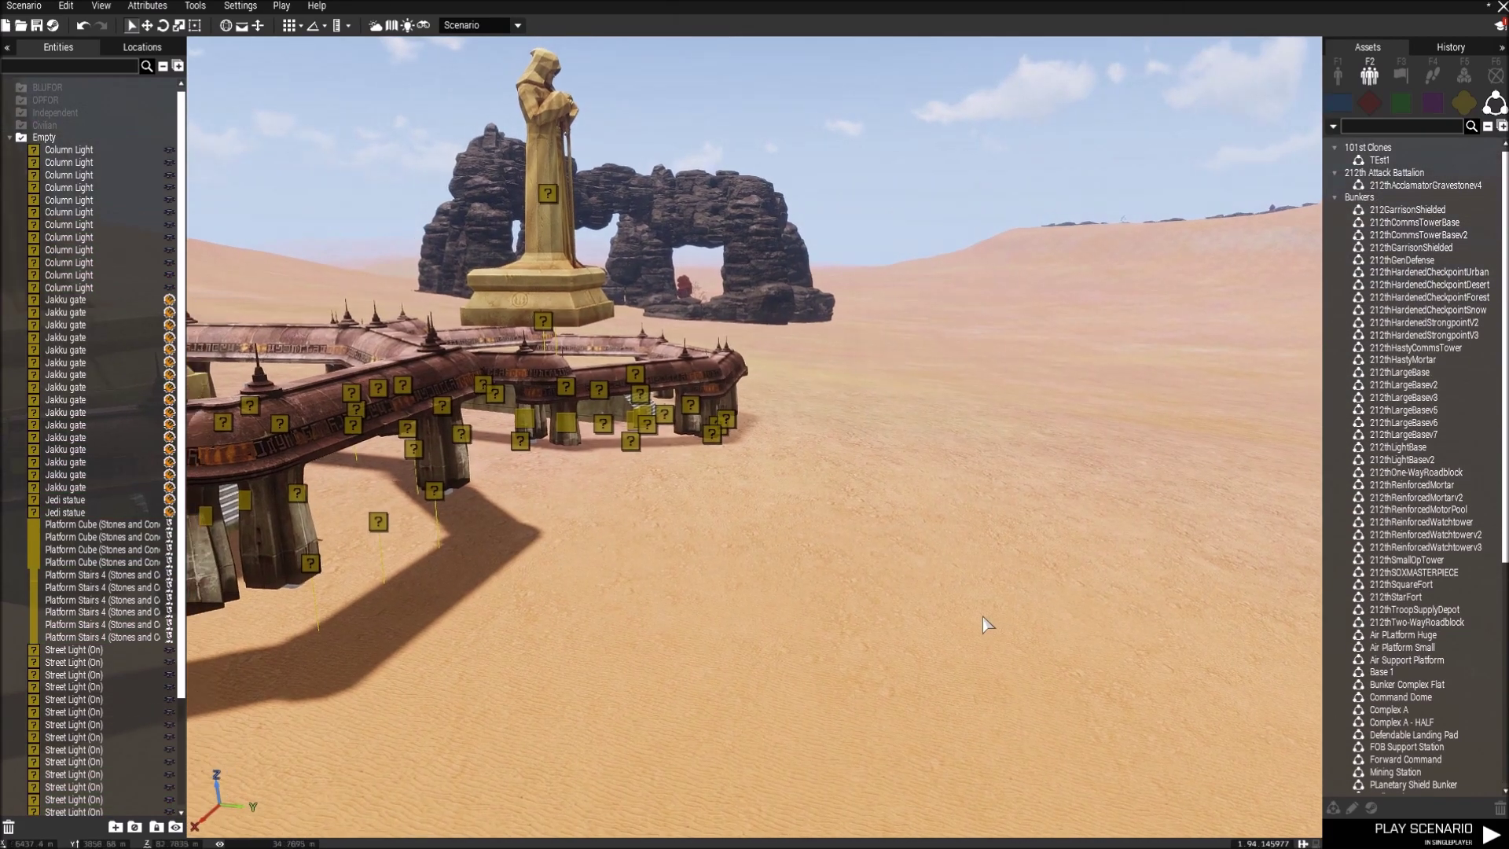
Place the 212thAcclamatorGravestonev4 composition on open desert away from the shrines
key(q)
right_drag(696, 690, 747, 714)
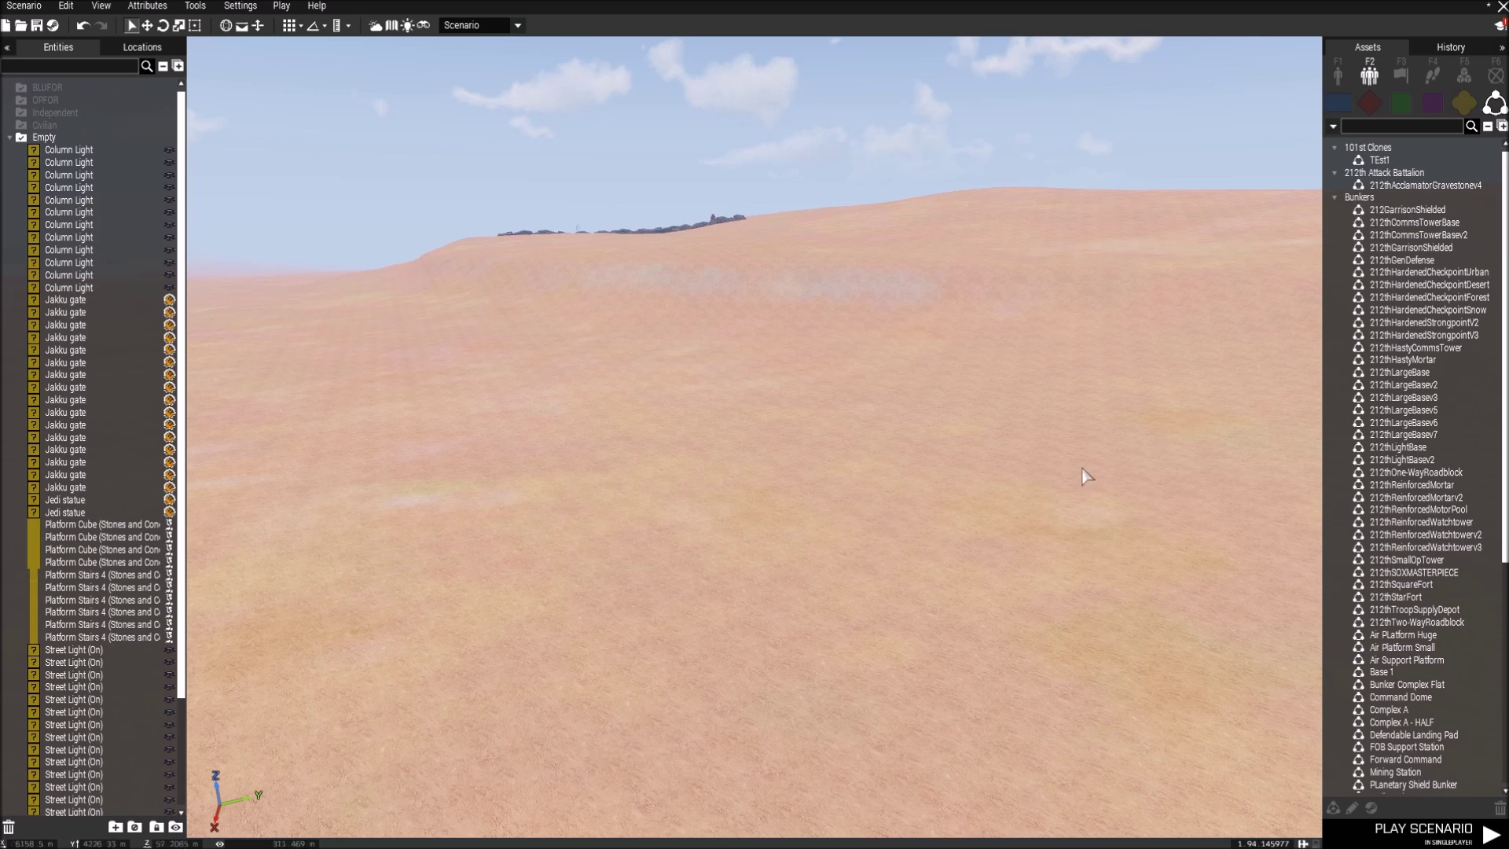
right_drag(1085, 475, 1014, 482)
click(1425, 185)
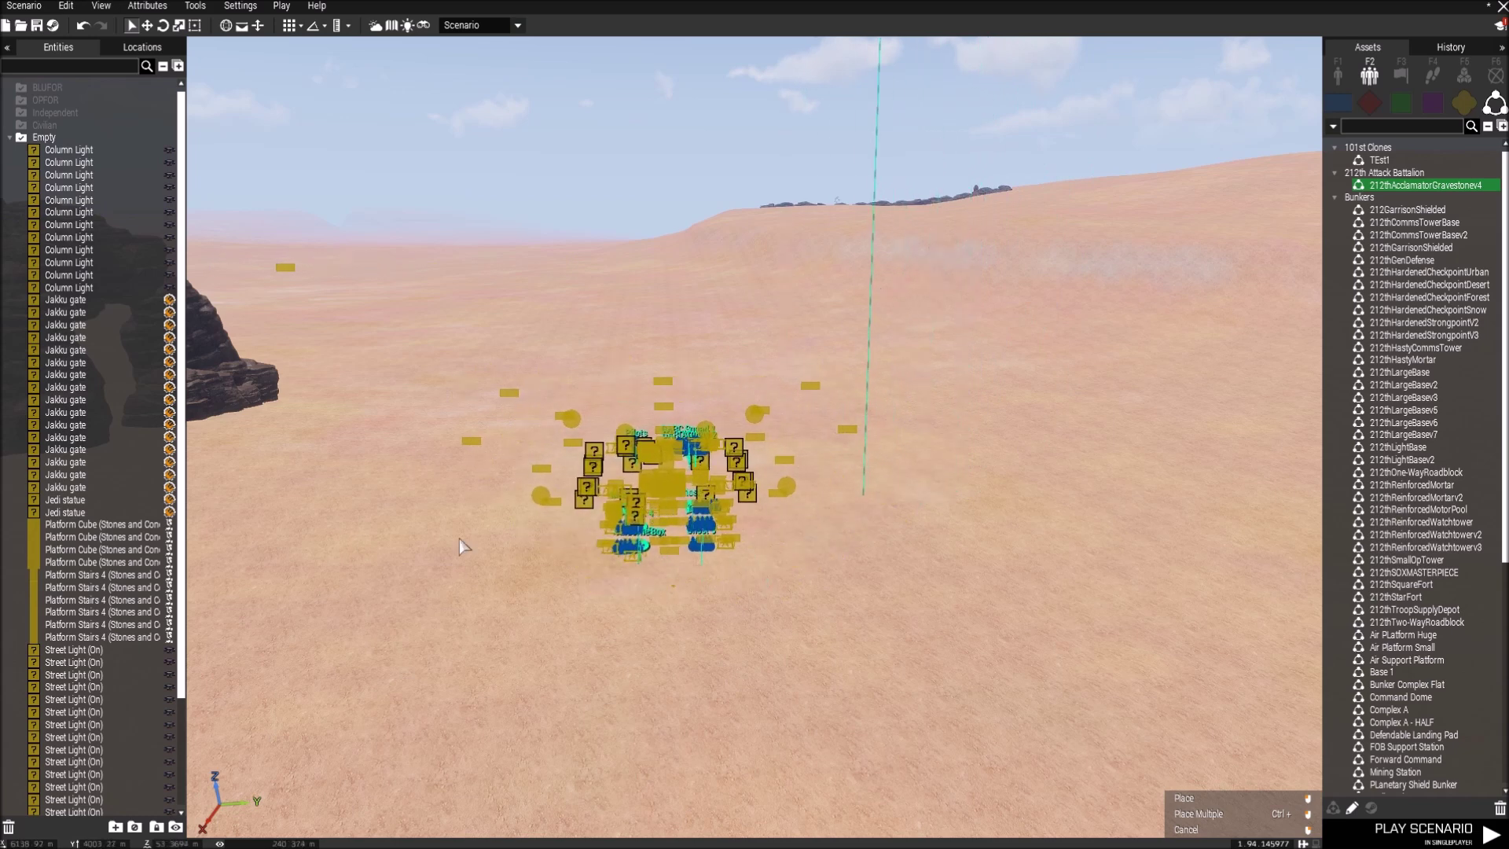
click(800, 419)
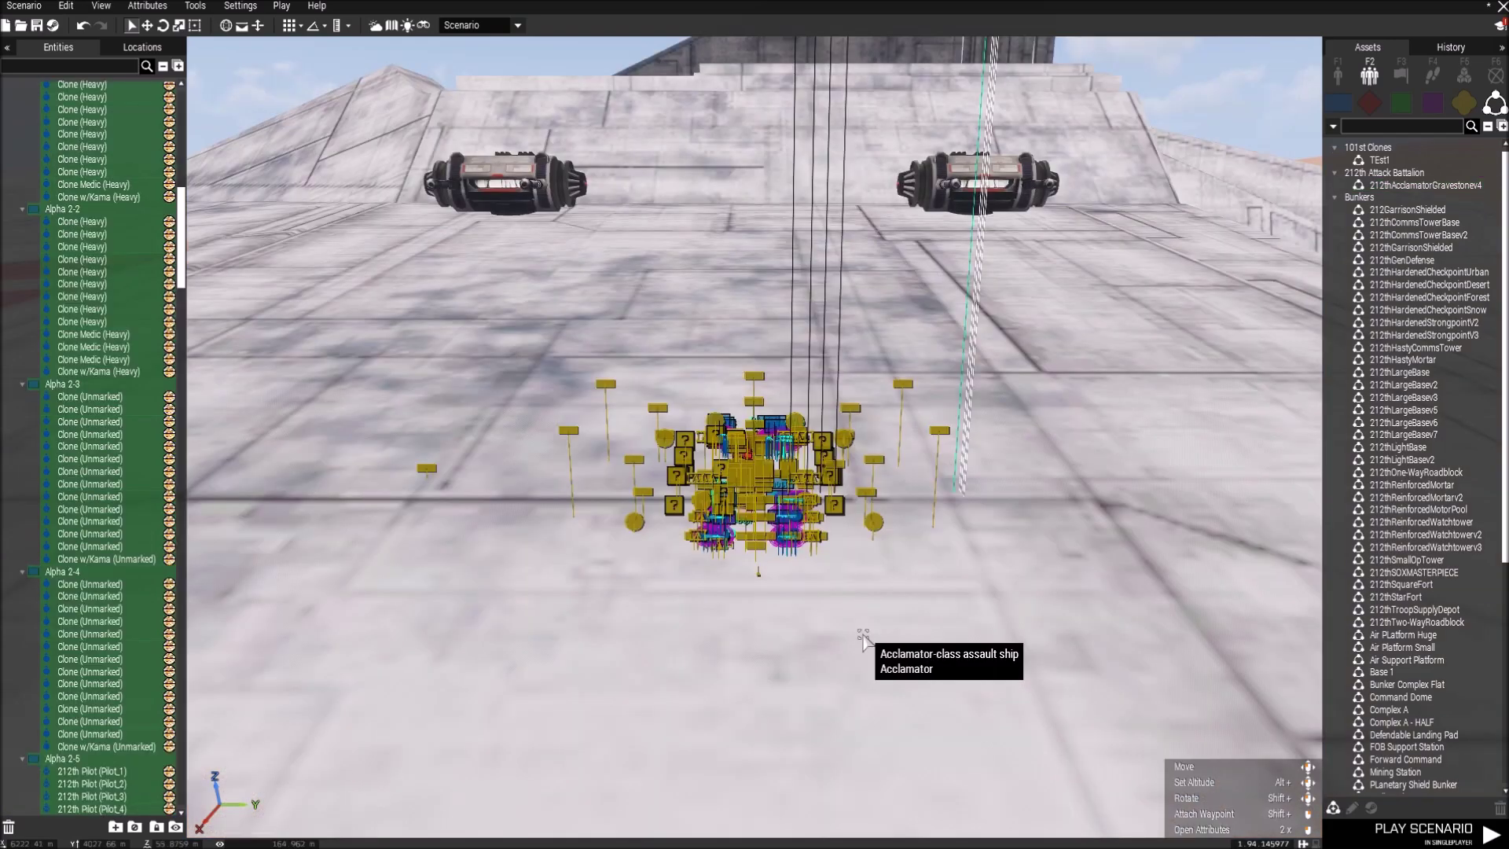
Raise the whole placed Acclamator composition well above the desert ground so the ship's underside clears the terrain
key(z)
key(w)
right_drag(862, 628, 837, 571)
key(w)
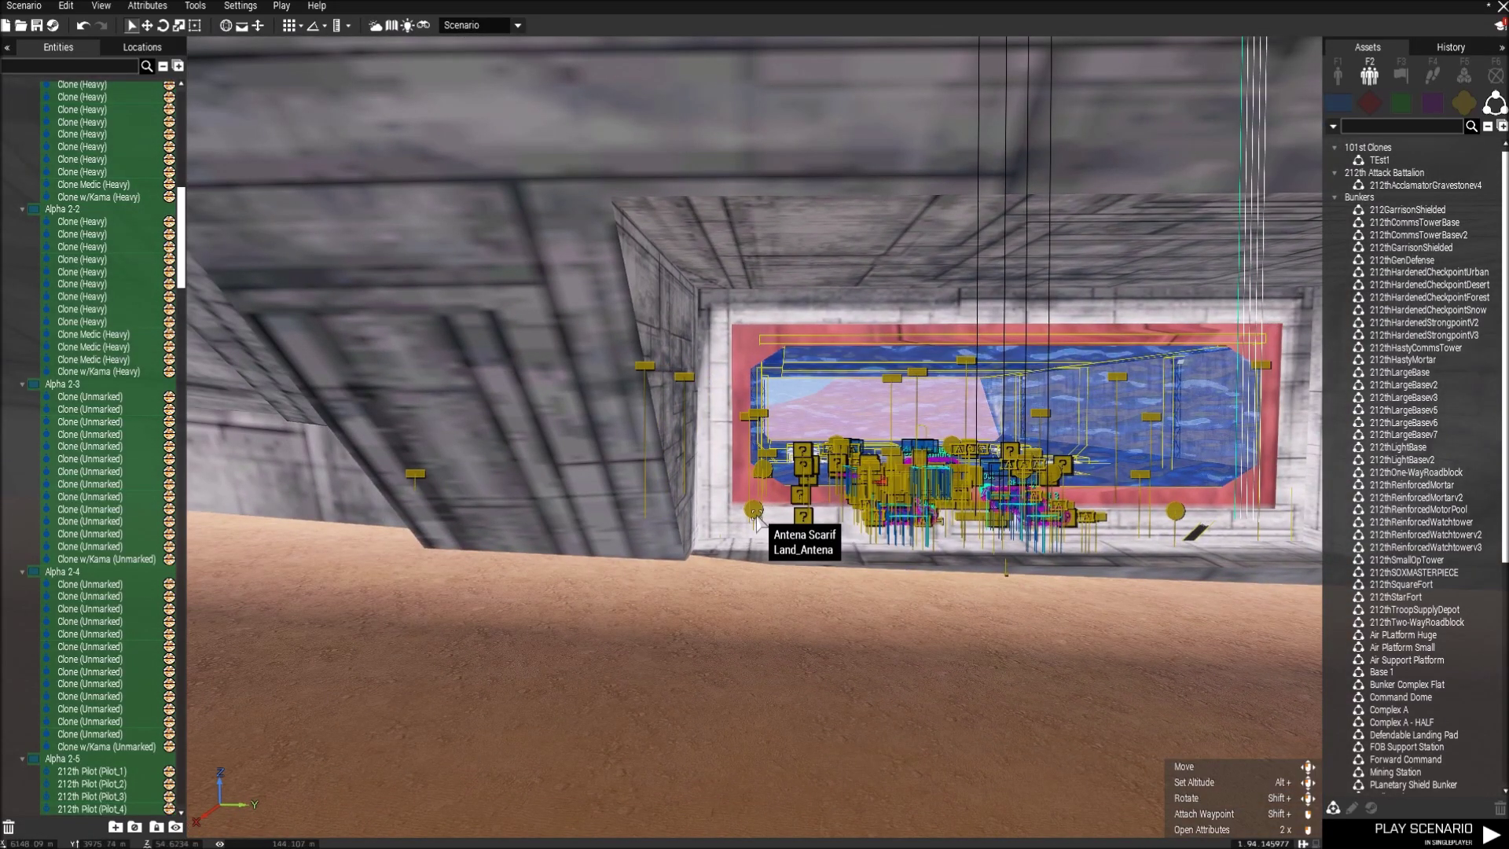
alt+drag(756, 515, 758, 102)
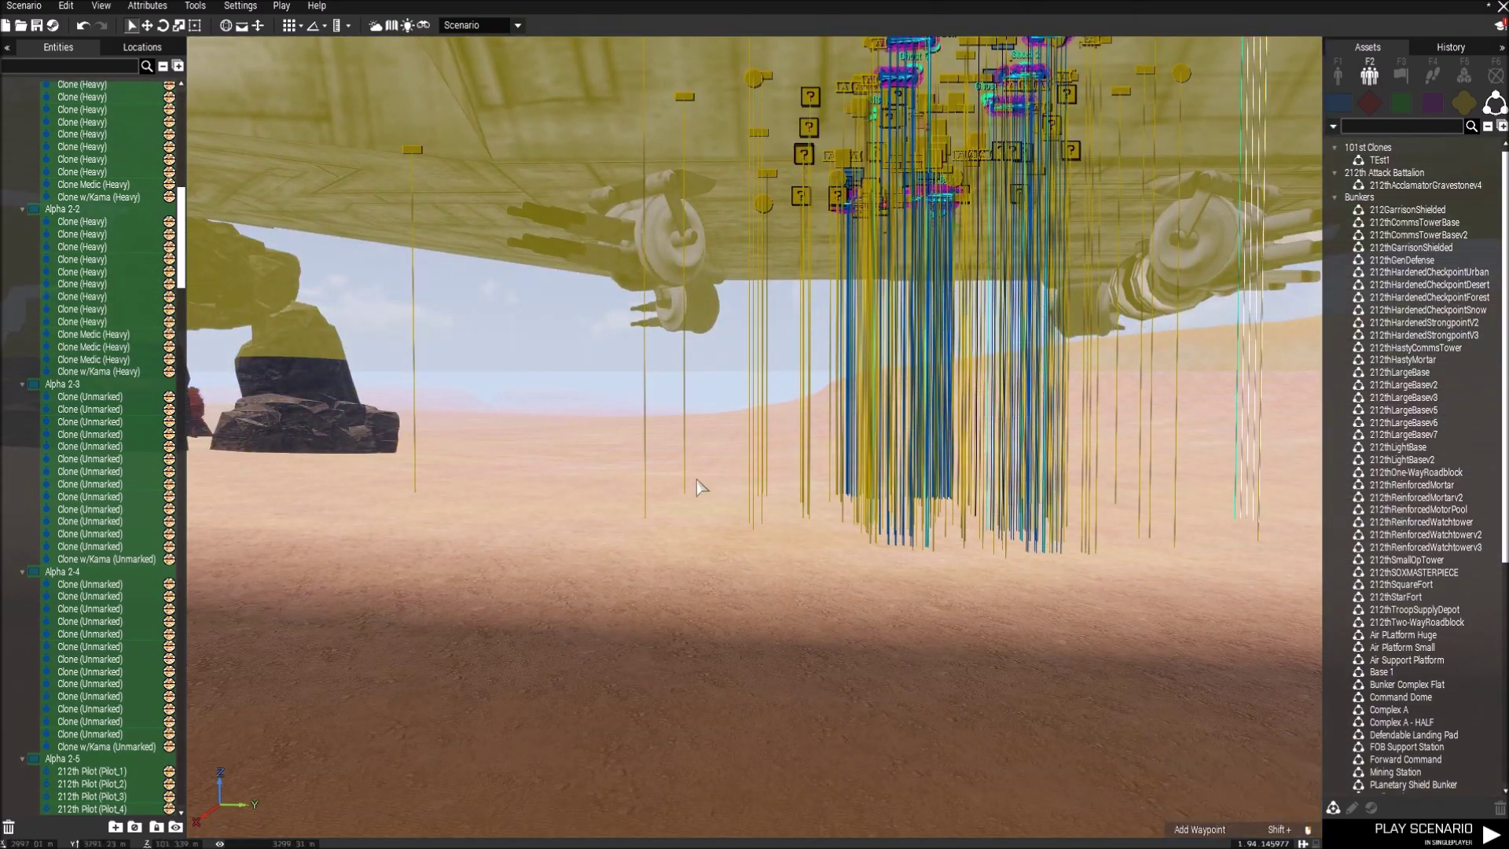
Examine the Acclamator's hangar interior, including the squad areas, landing platforms, ramps and bunker
click(680, 591)
mouse_move(701, 613)
right_down()
mouse_move(563, 630)
mouse_move(897, 629)
mouse_move(775, 630)
mouse_move(757, 648)
mouse_move(654, 659)
mouse_move(265, 654)
mouse_move(163, 674)
right_up()
key(w)
key(q)
key(w)
key(w)
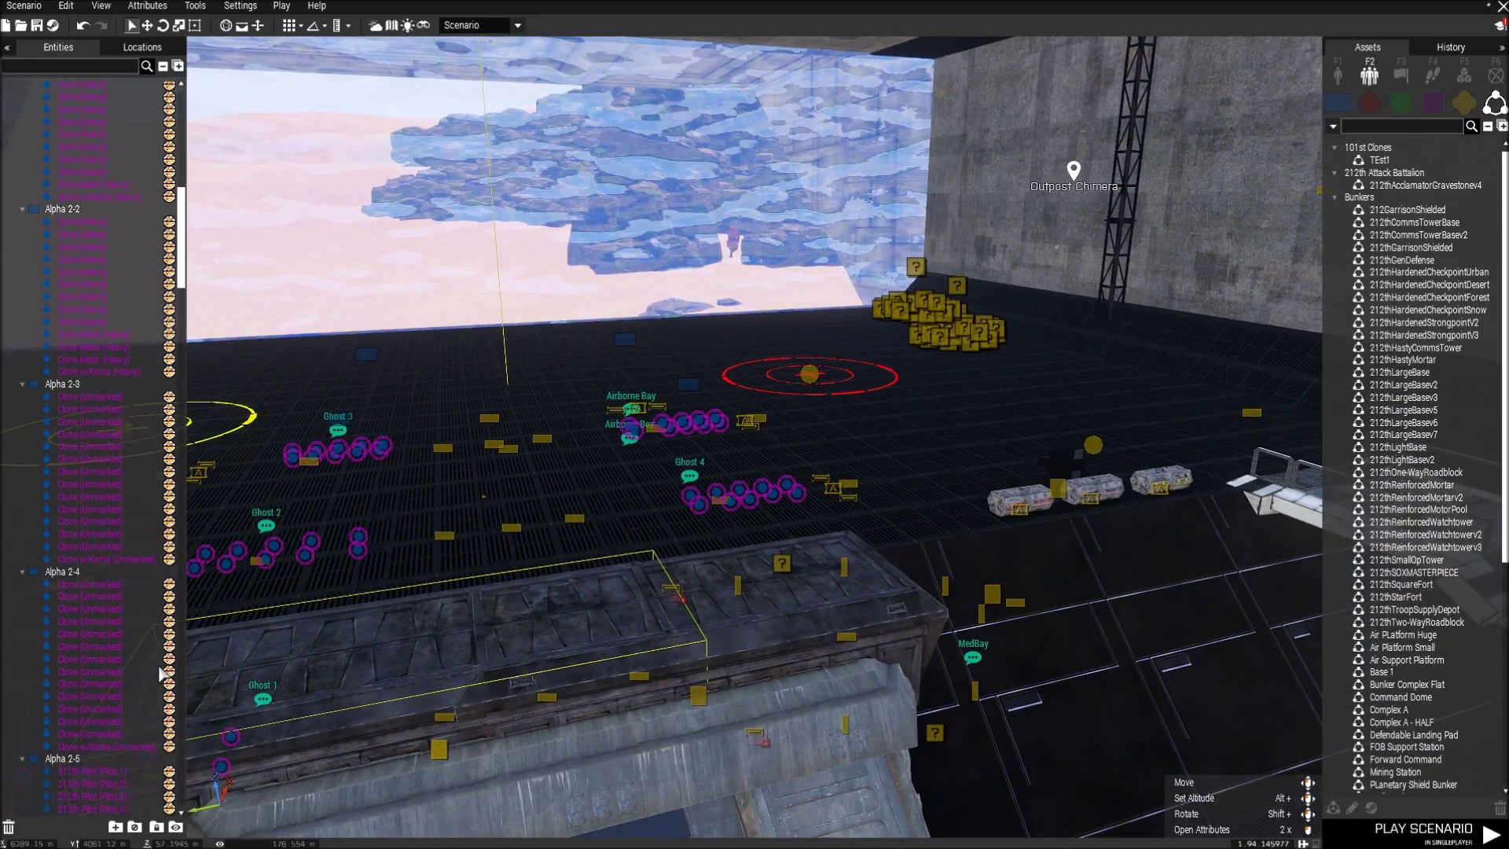
right_drag(162, 674, 414, 643)
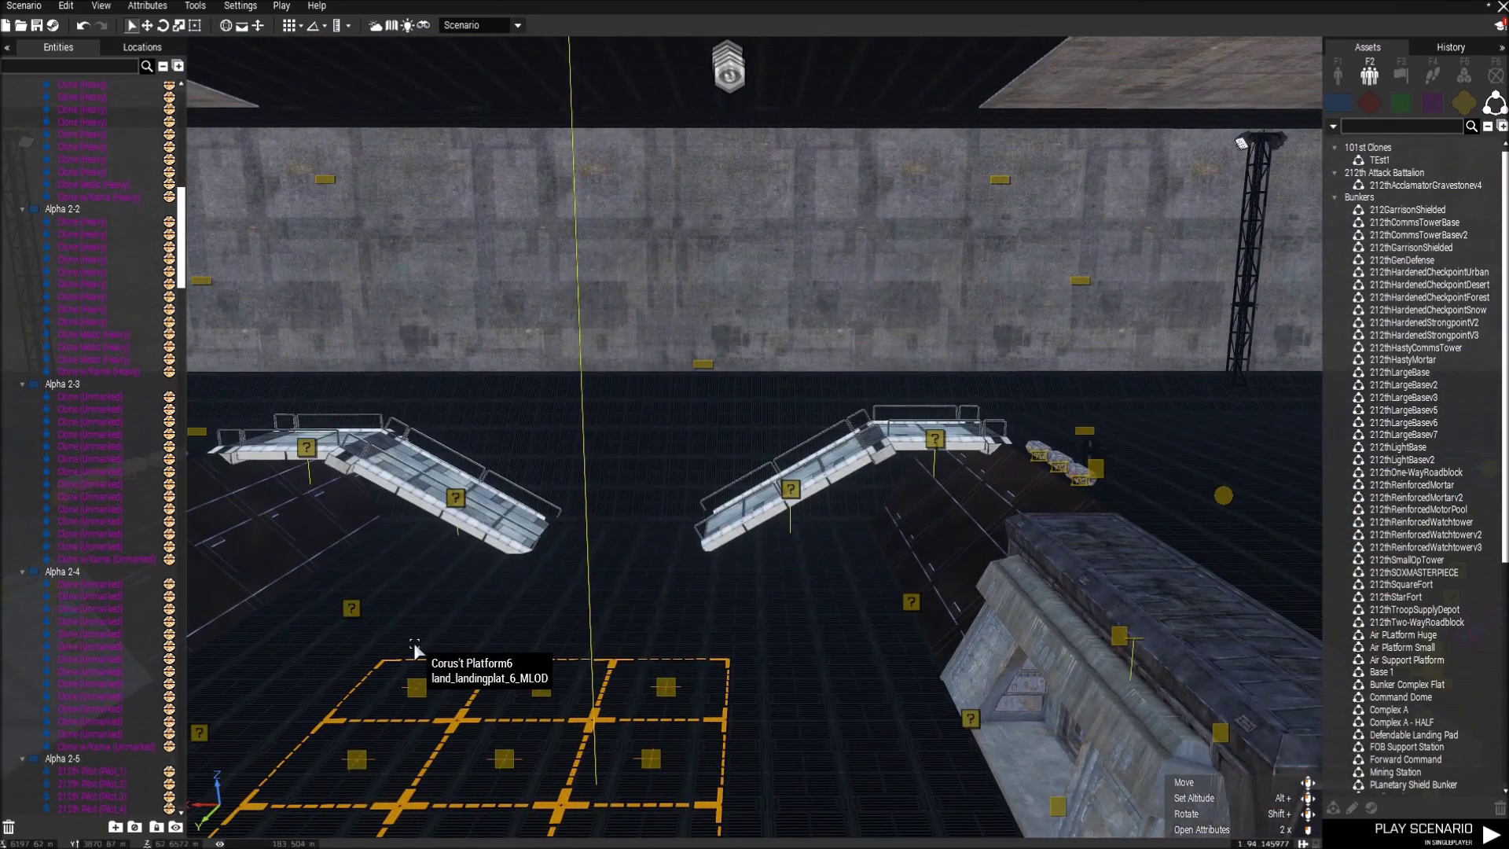
key(w)
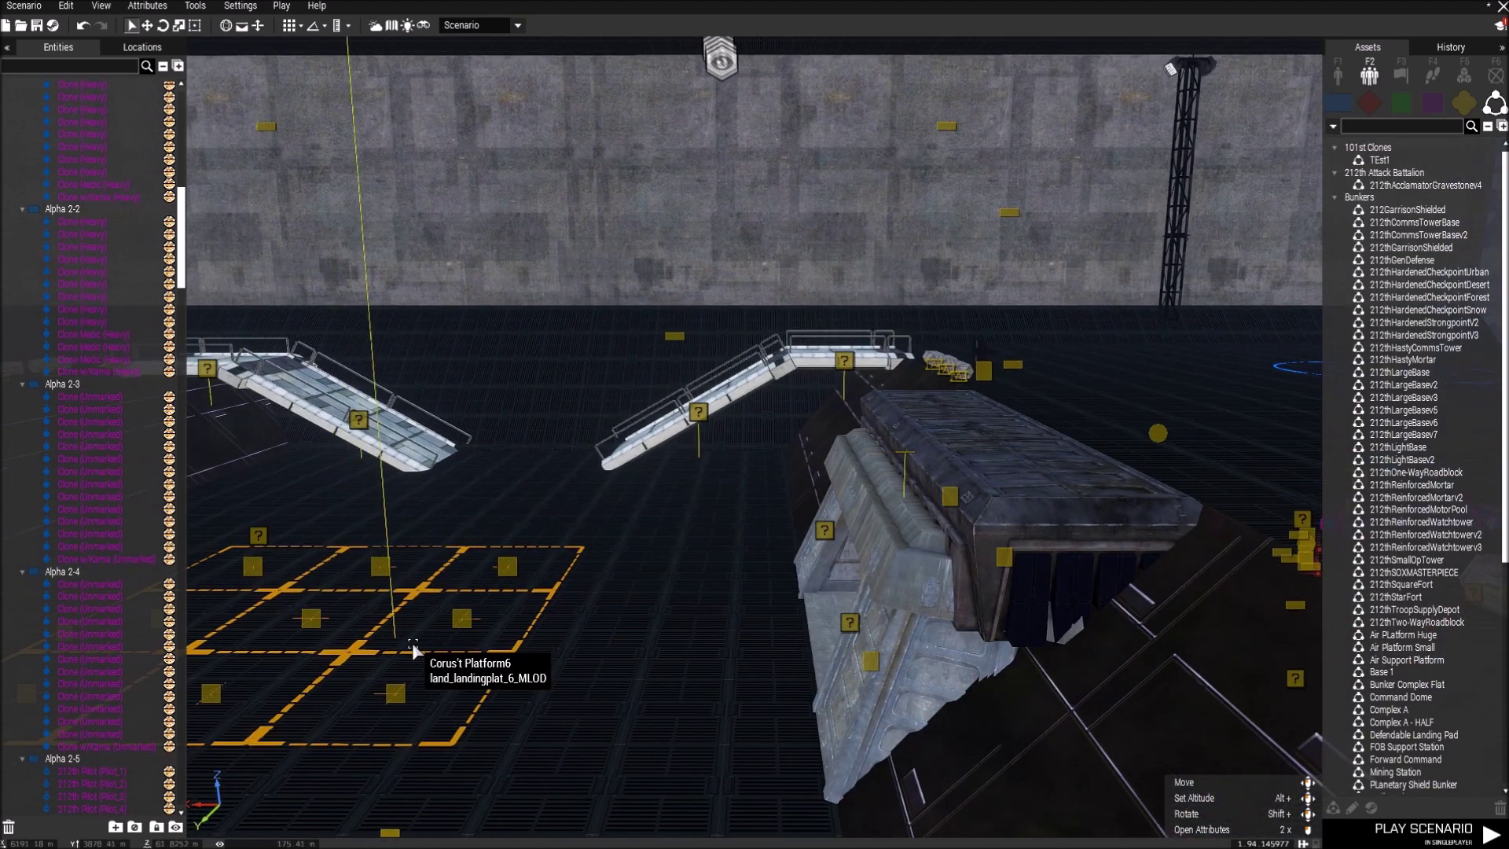
key(w)
right_drag(413, 643, 437, 645)
Search the placed entities for "user", select User Texture (10m) to locate it, and clear the search
click(85, 66)
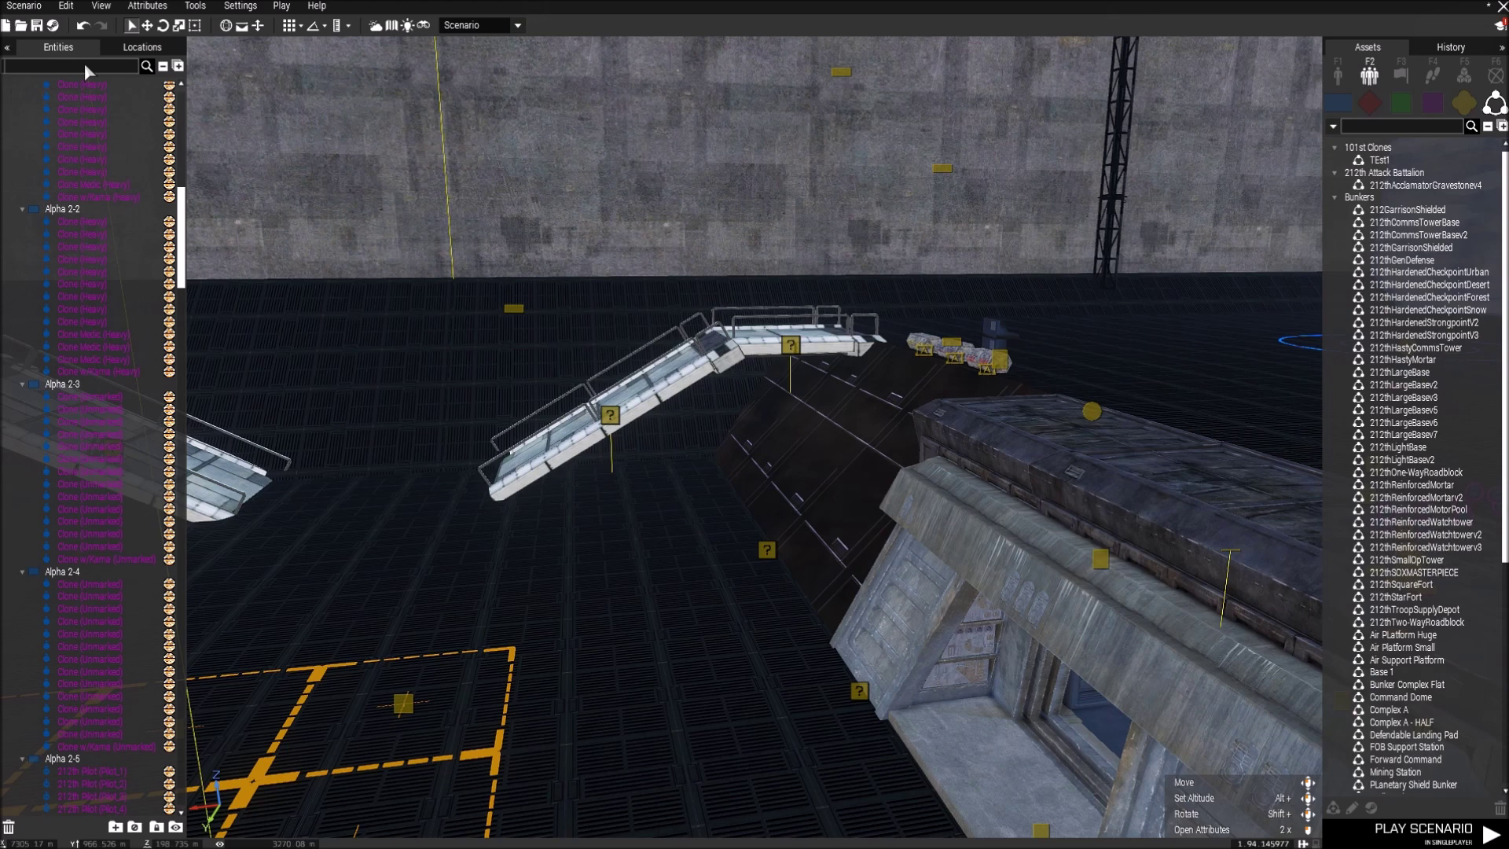
text(user)
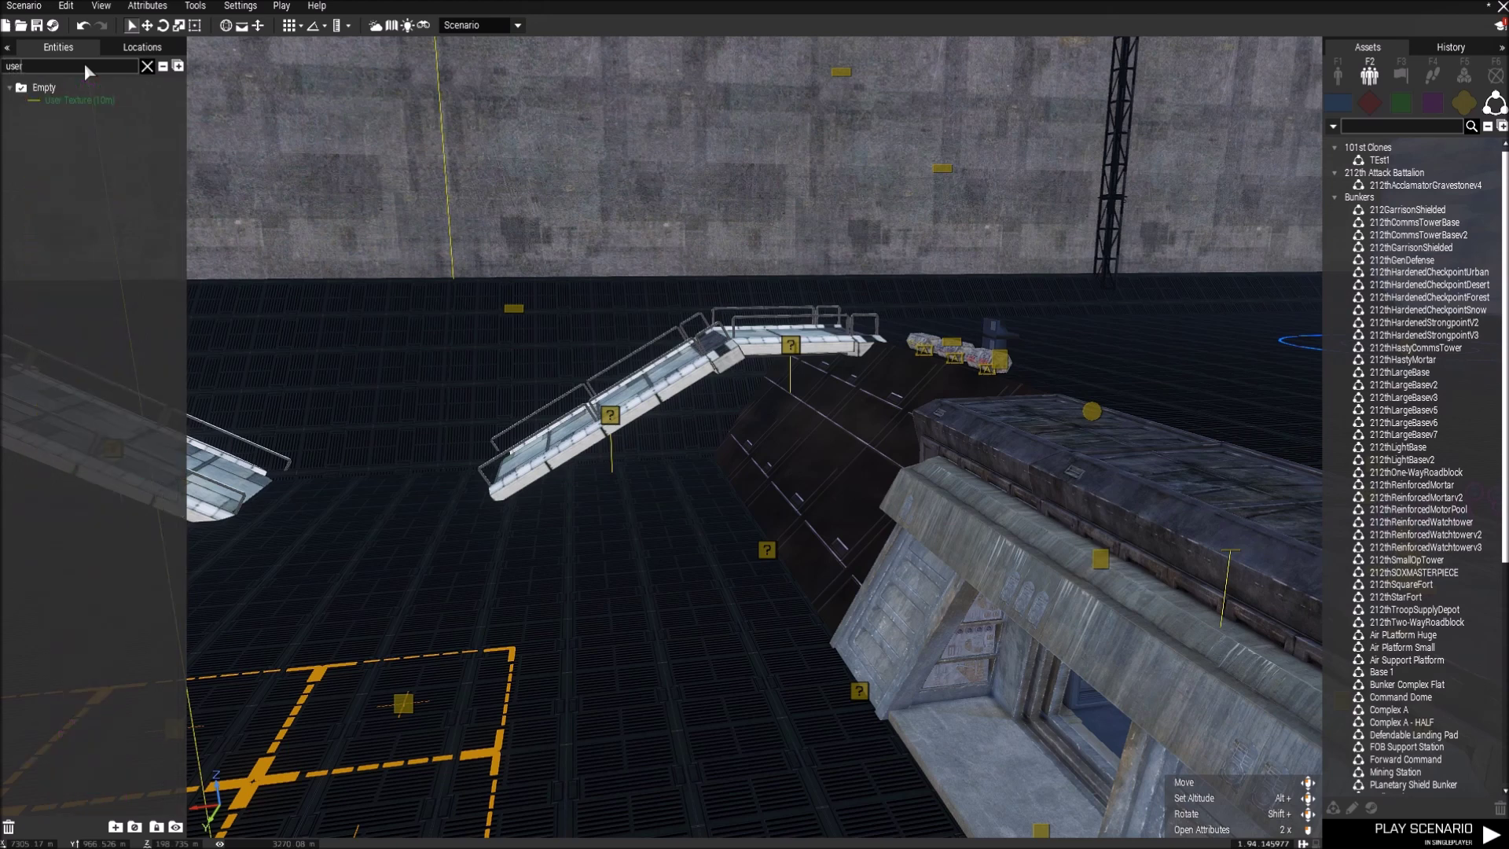
click(66, 101)
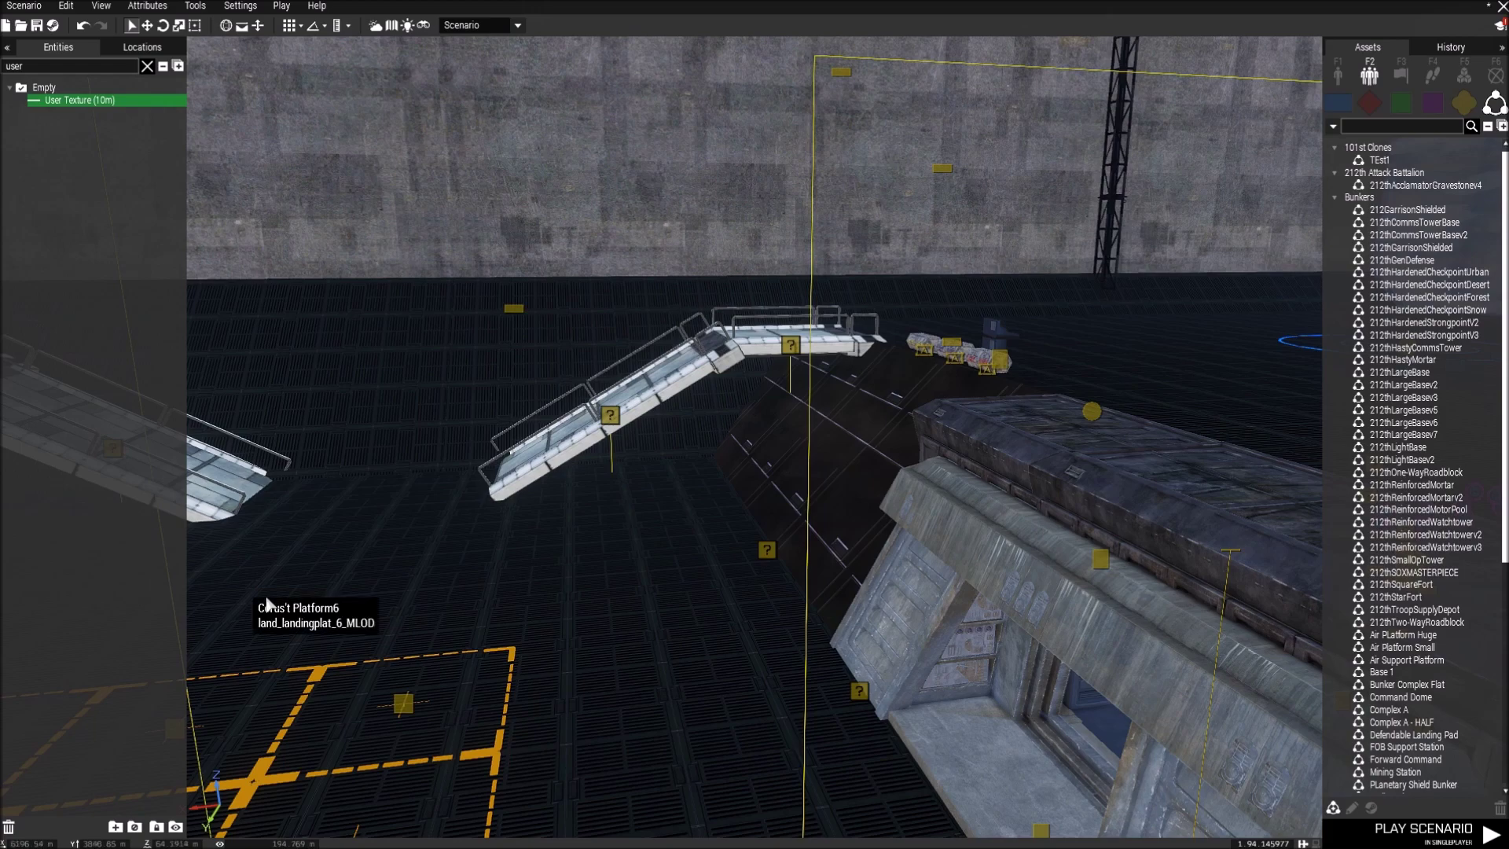
mouse_move(346, 611)
right_down()
mouse_move(484, 610)
mouse_move(350, 609)
right_up()
key(s)
click(145, 69)
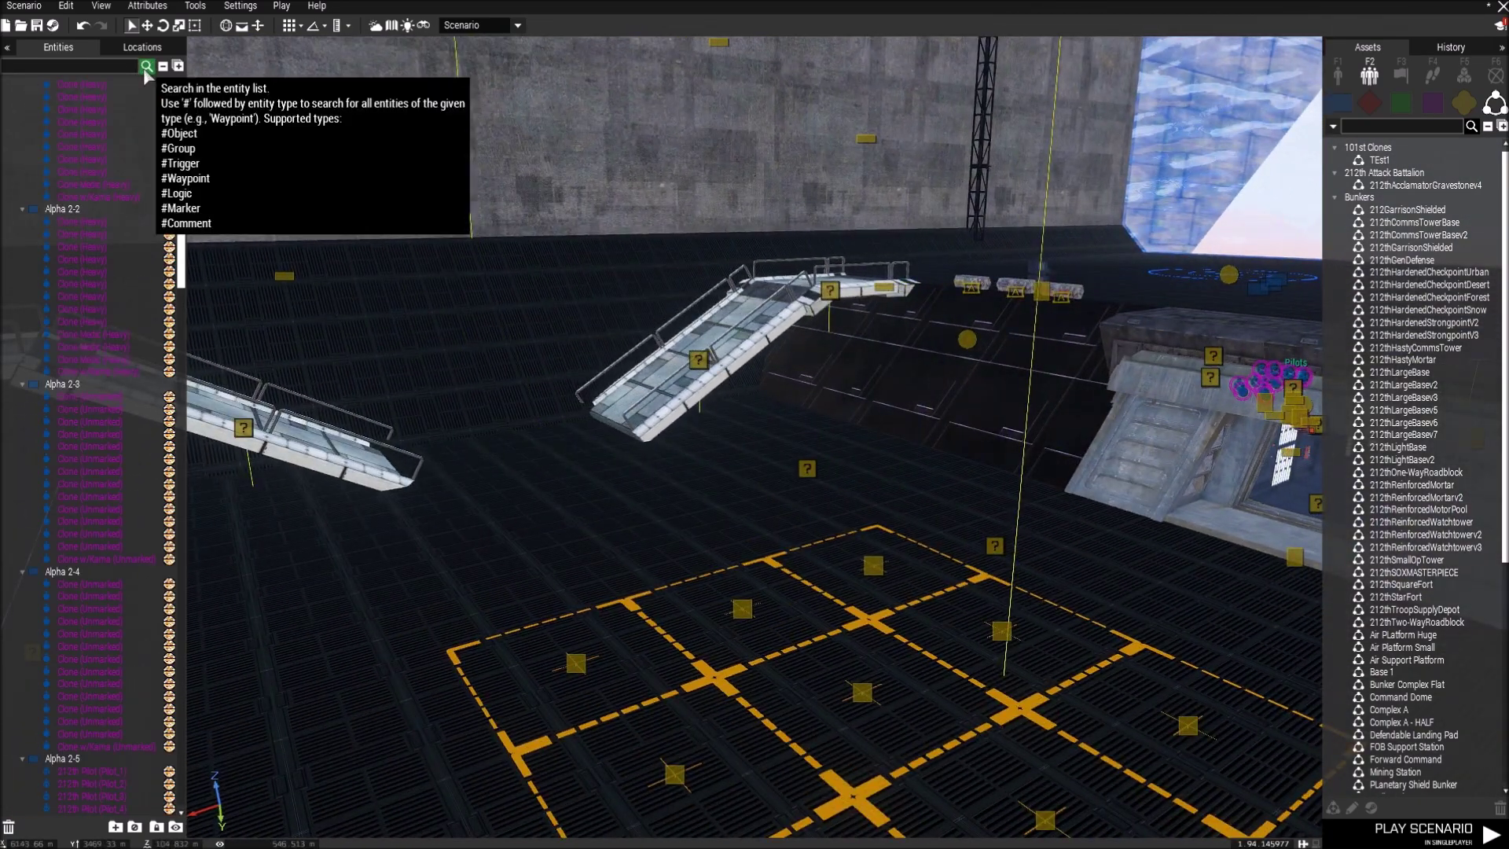
Delete the User Texture (10m) object above the bunker in the Acclamator's hangar
key(d)
right_drag(653, 596, 759, 555)
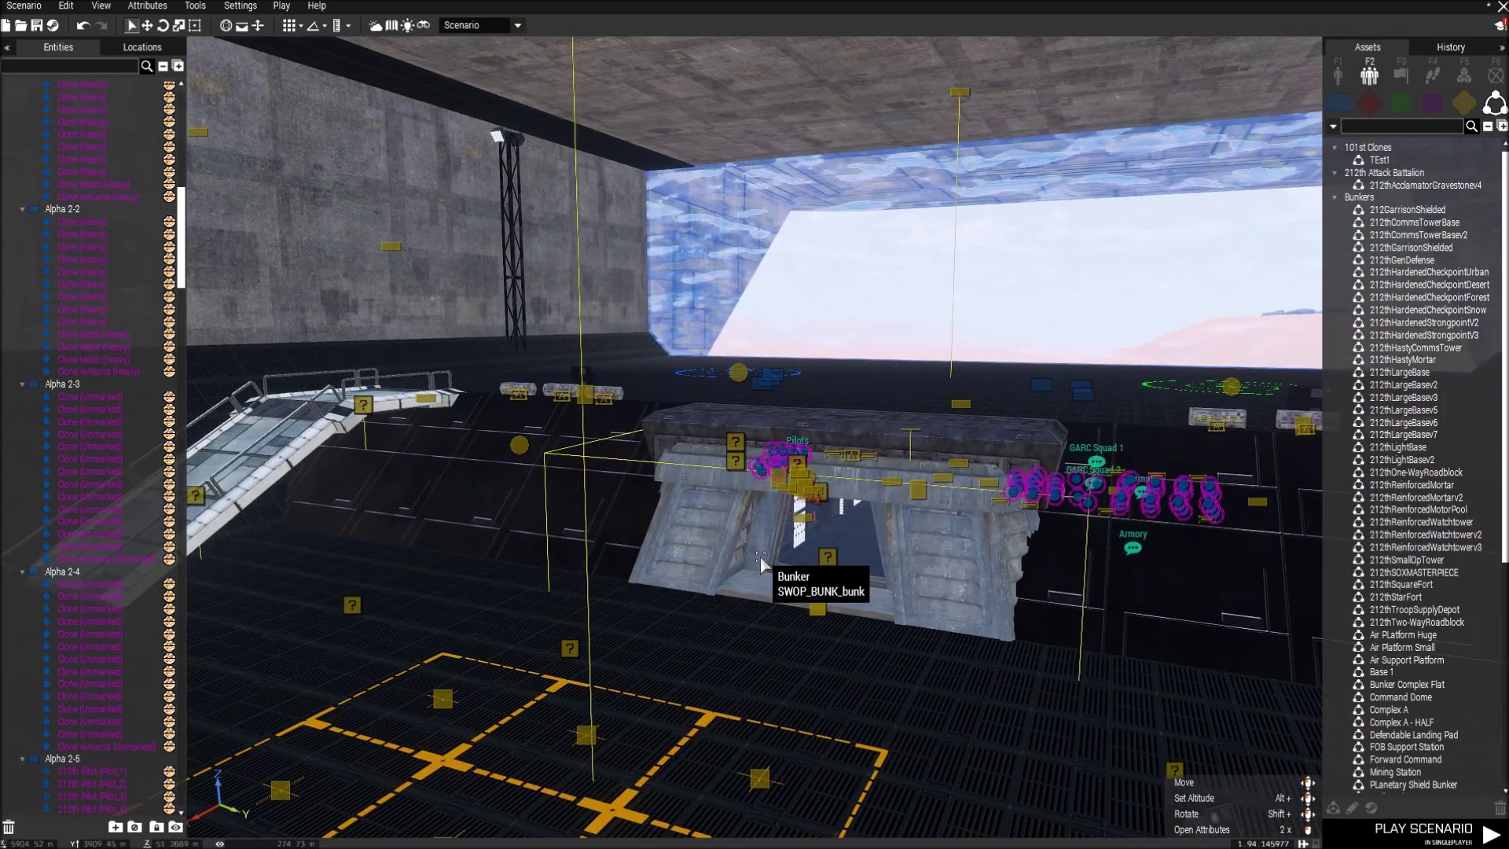
key(w)
right_drag(763, 555, 852, 567)
key(z)
key(d)
key(q)
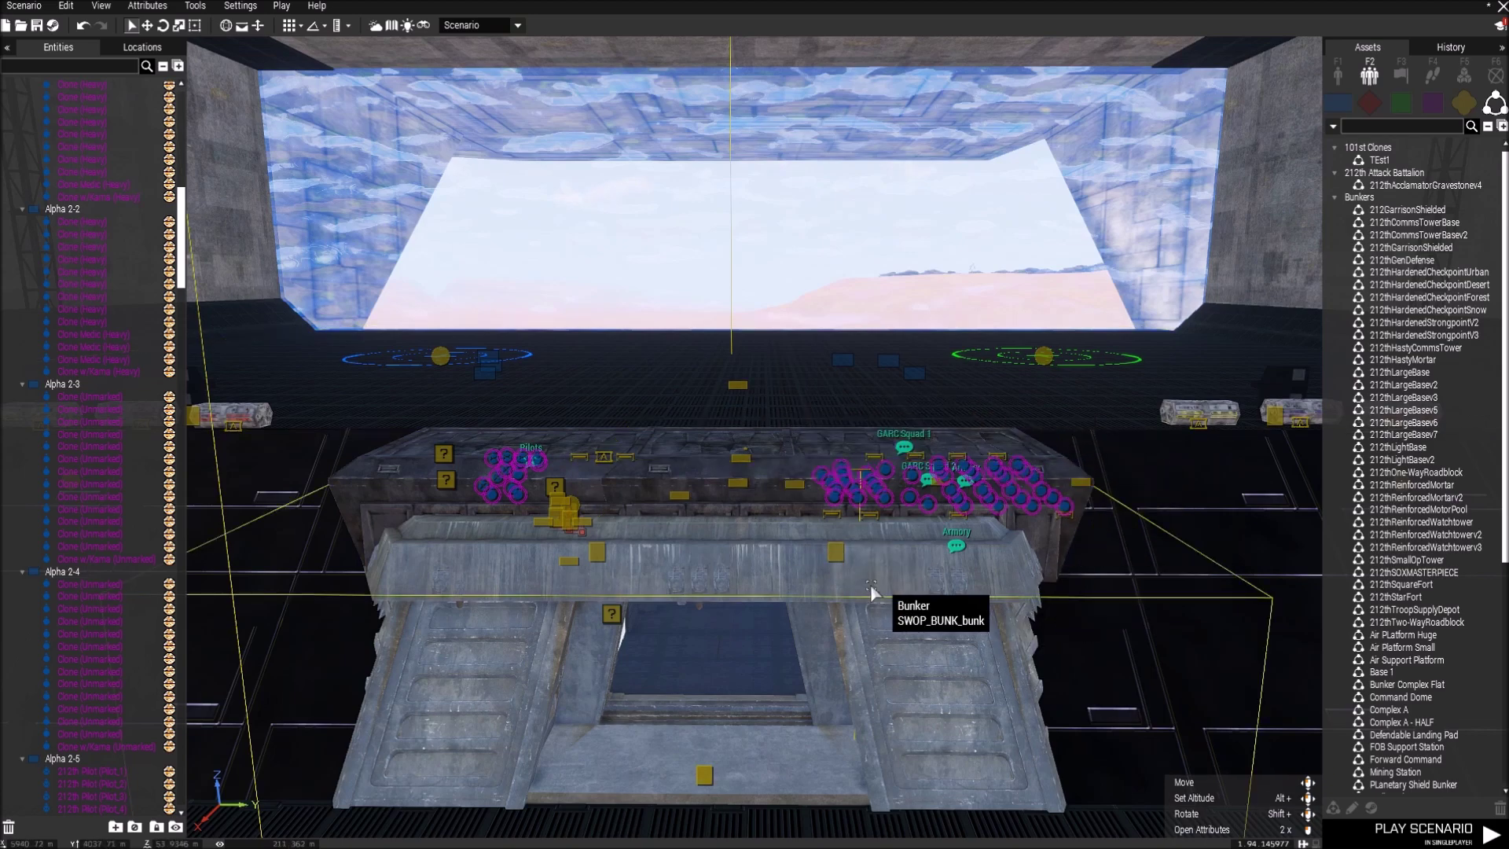
key(w)
key(d)
right_drag(800, 640, 569, 647)
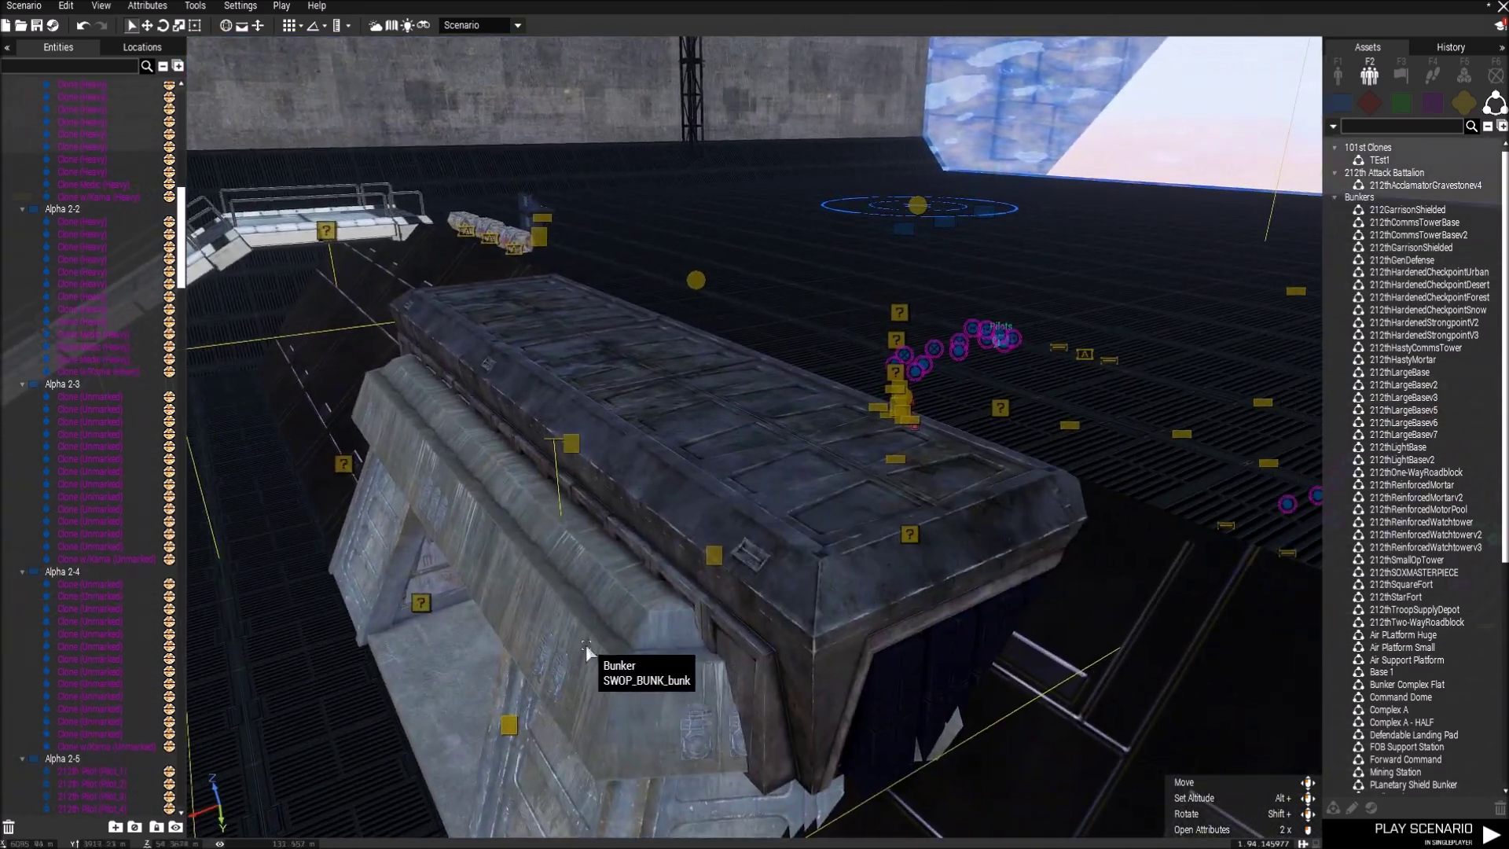
click(558, 437)
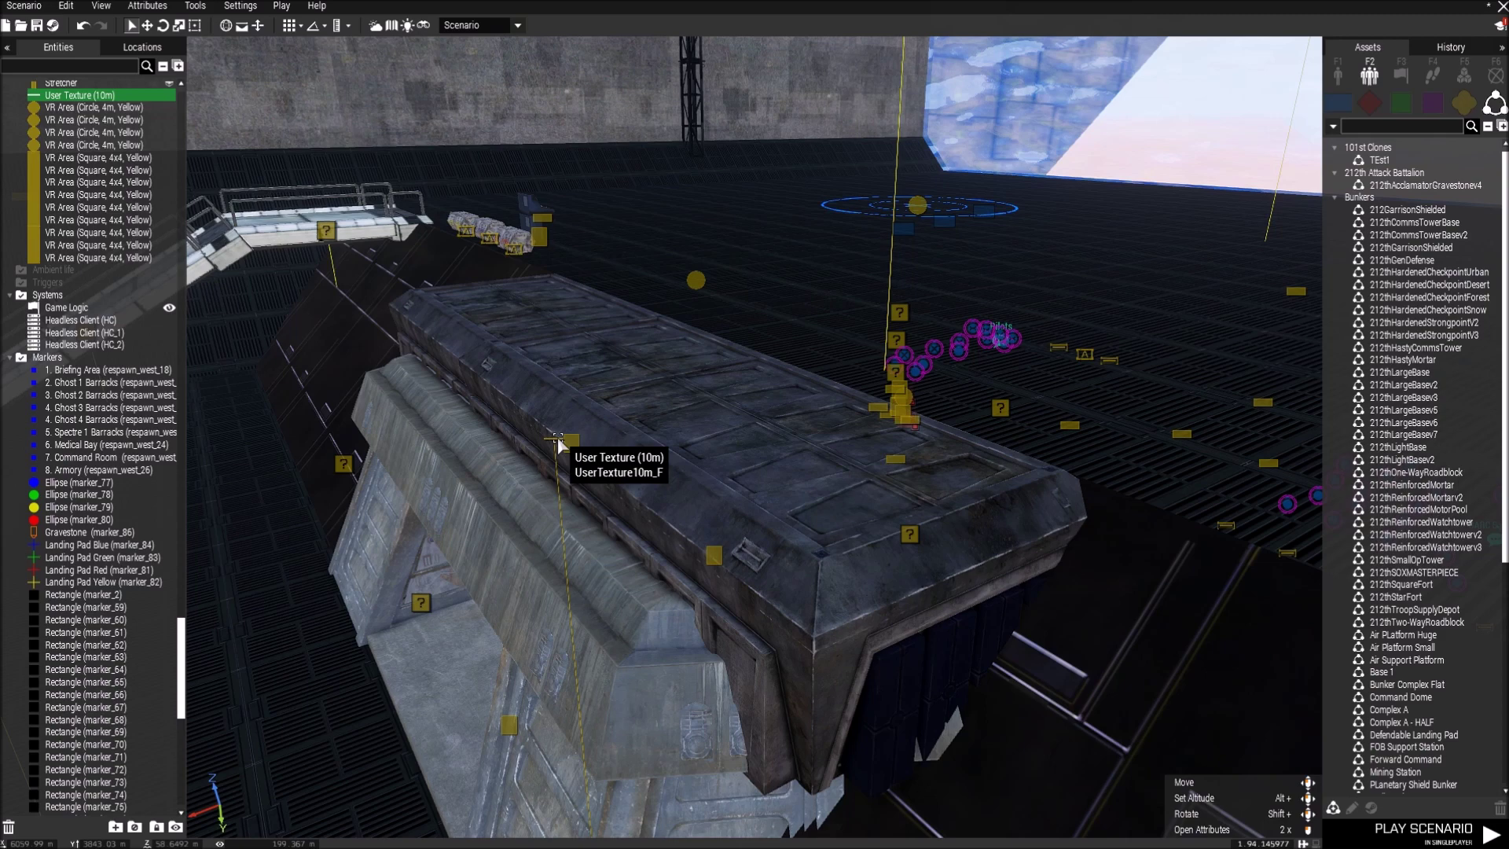
key(Delete)
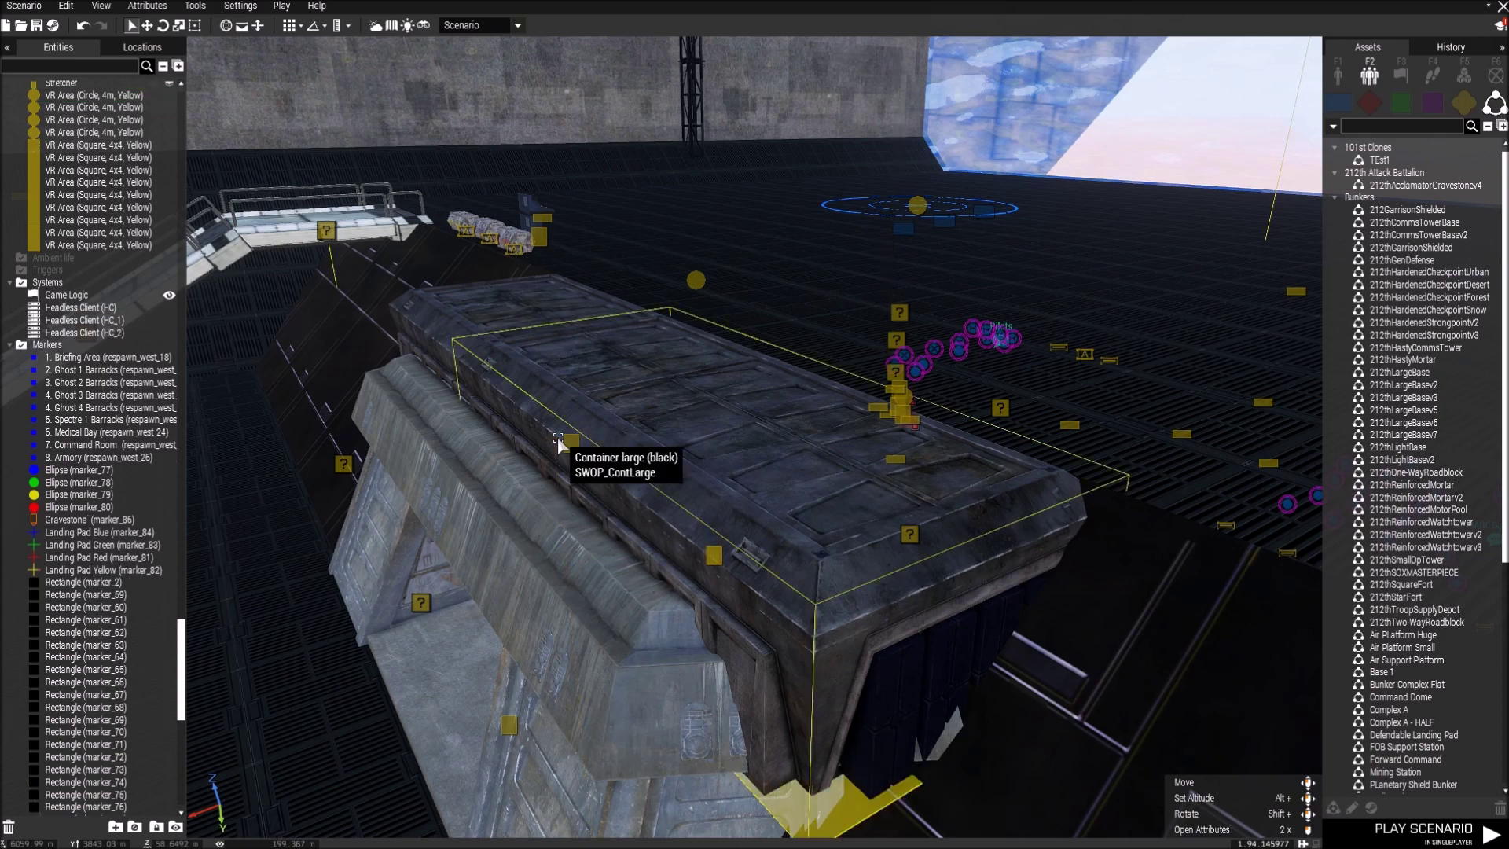
right_drag(369, 502, 578, 494)
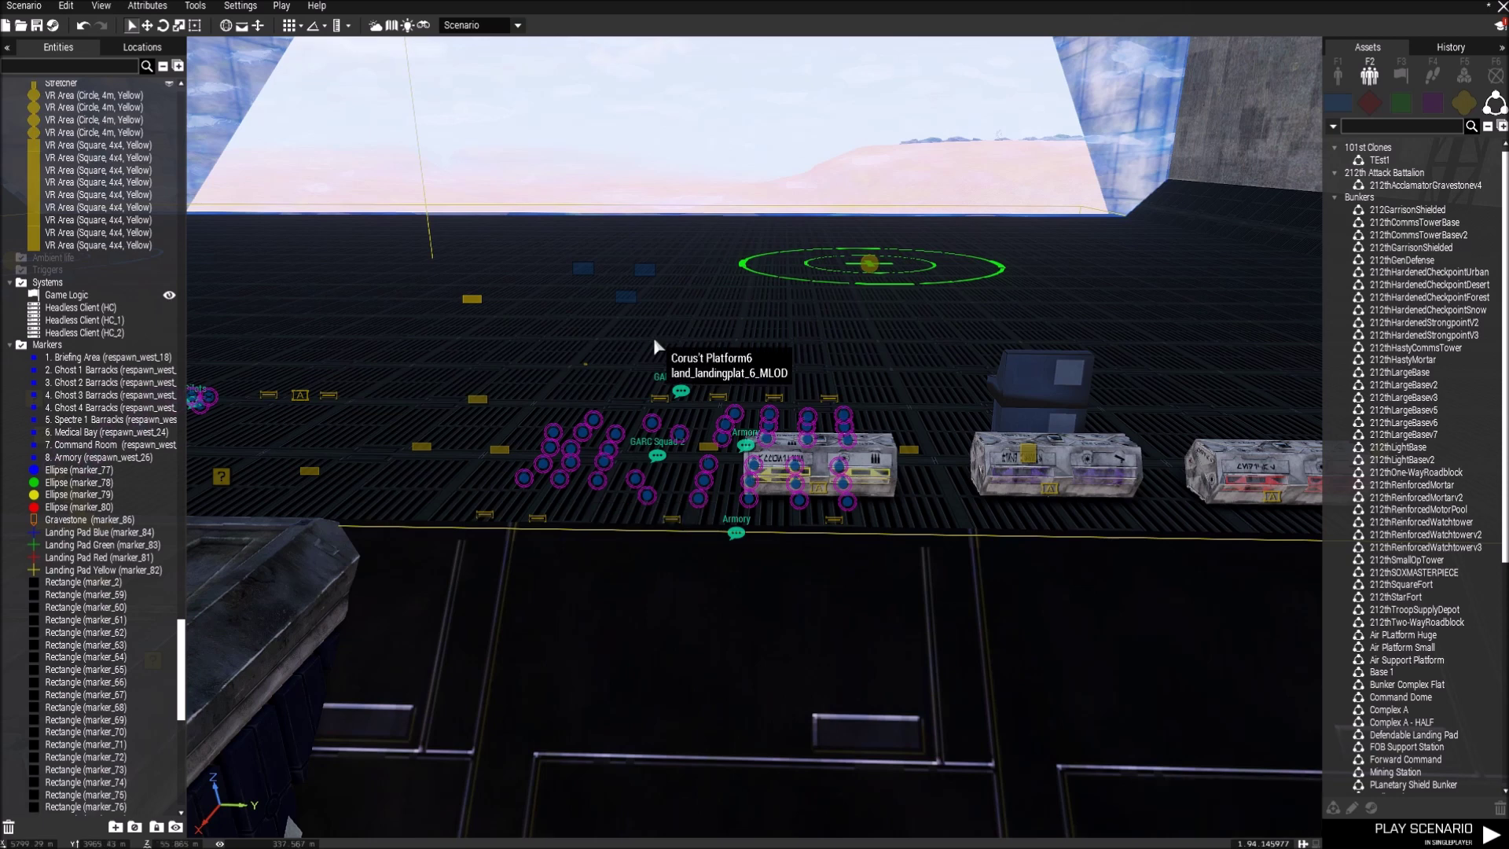
In the scenario's multiplayer attributes, set the game type to Cooperative Mission and turn off Enable AI
click(156, 13)
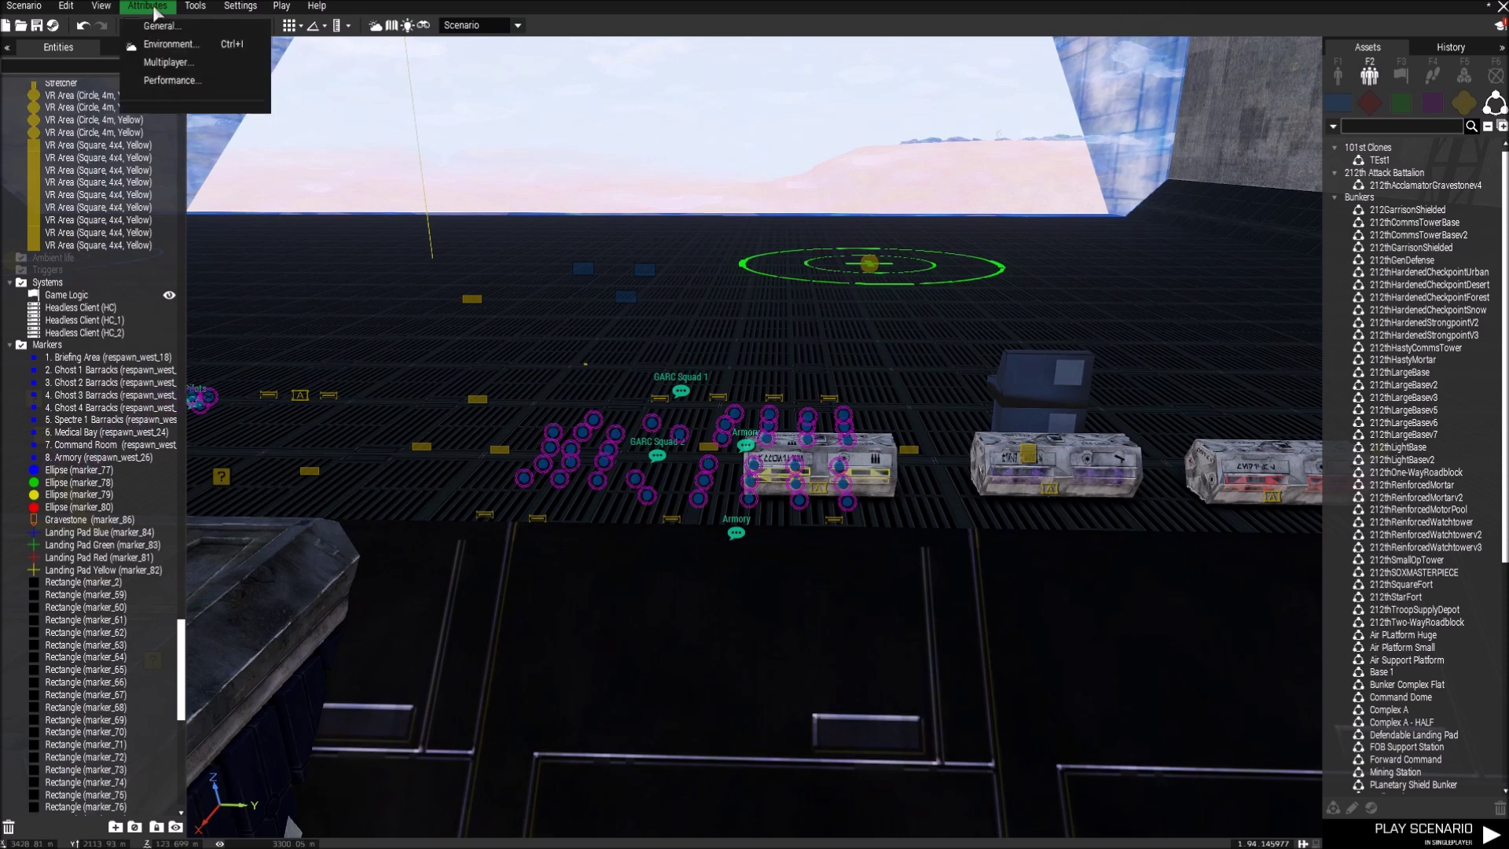
click(165, 62)
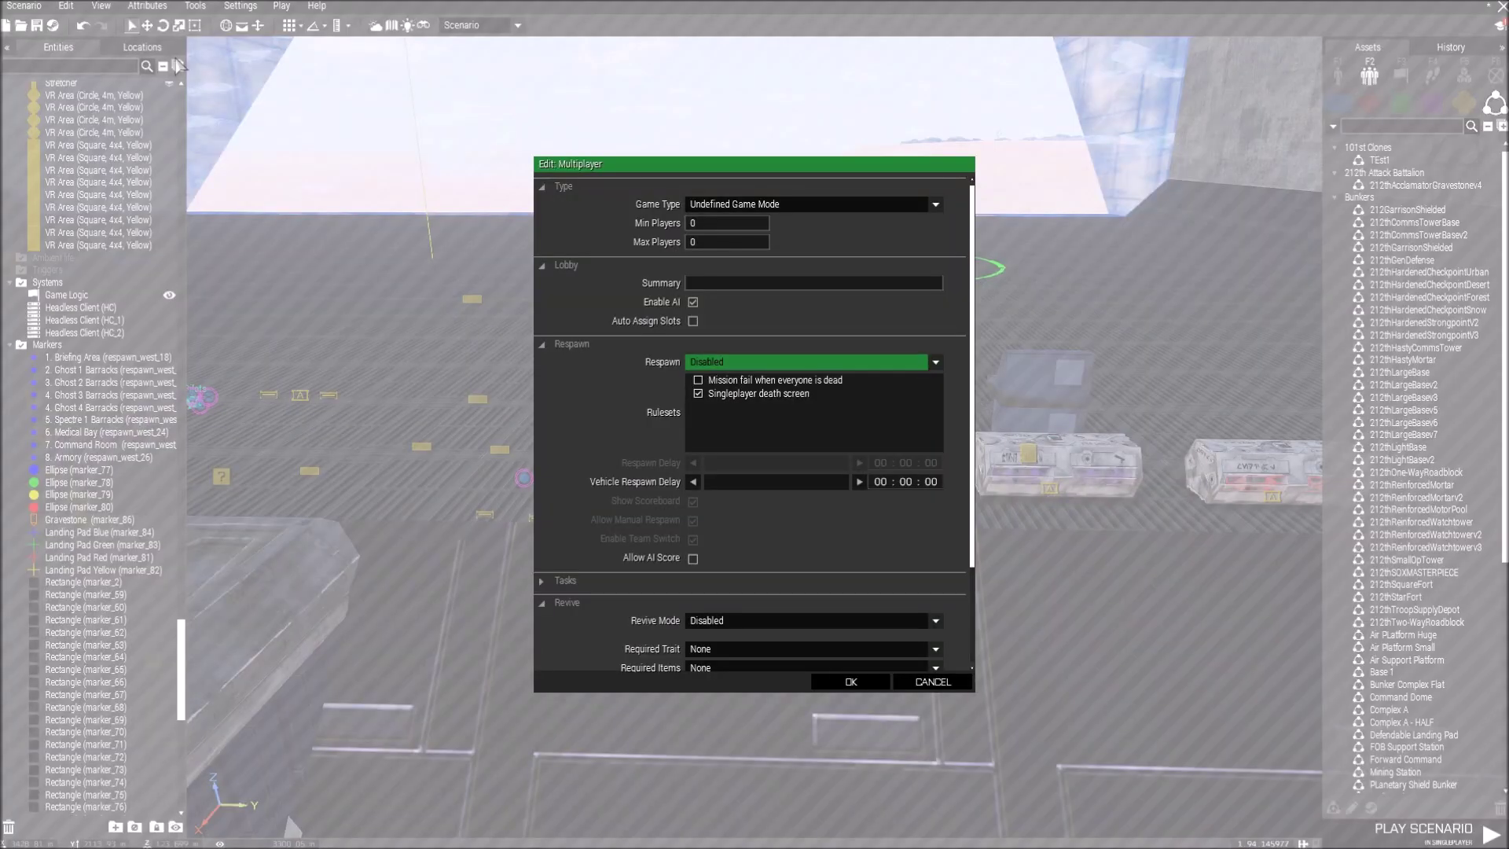
click(720, 206)
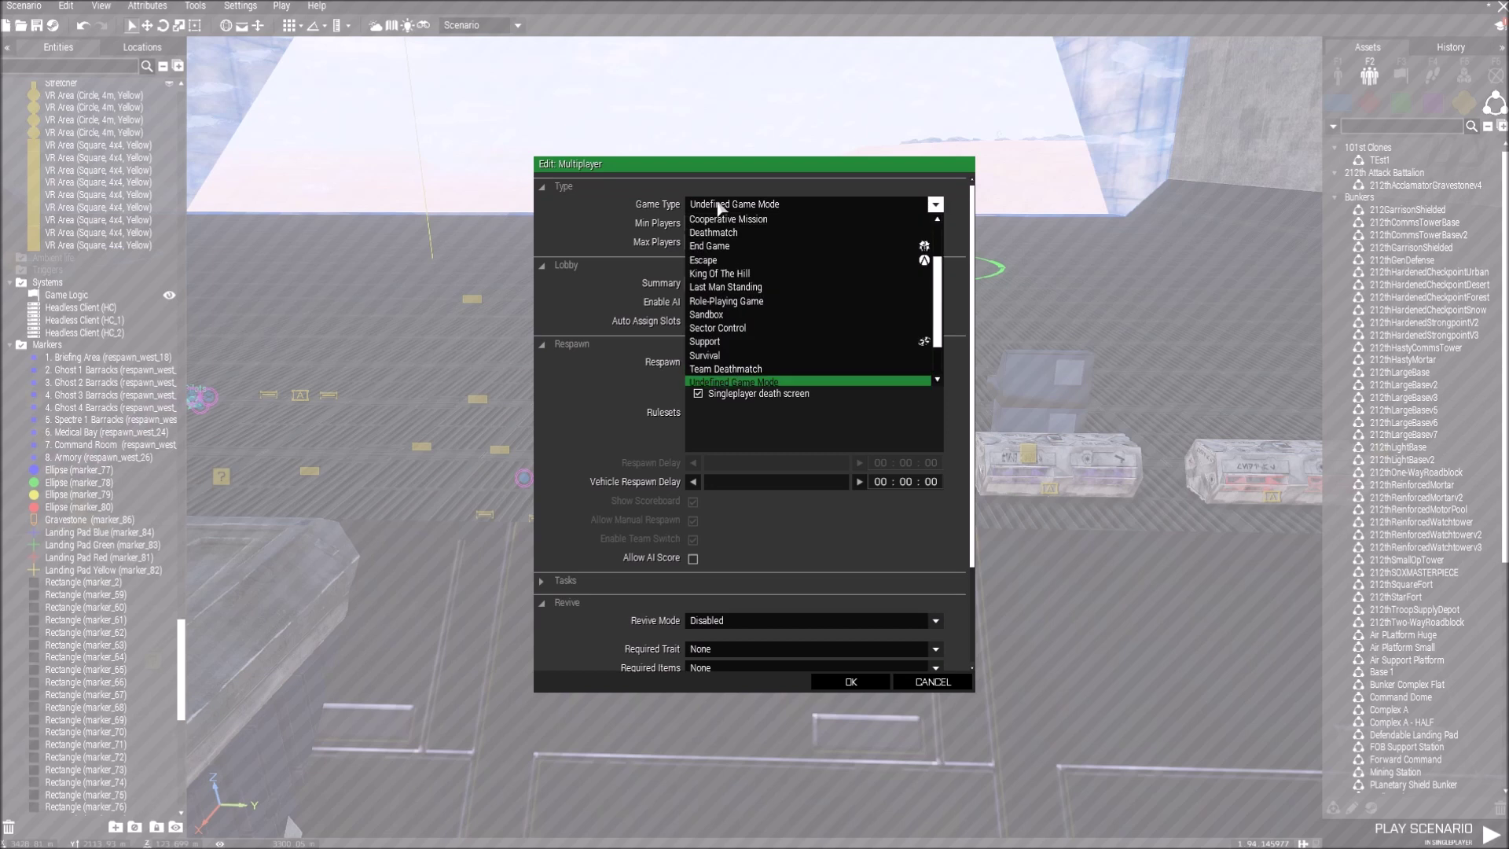
click(735, 219)
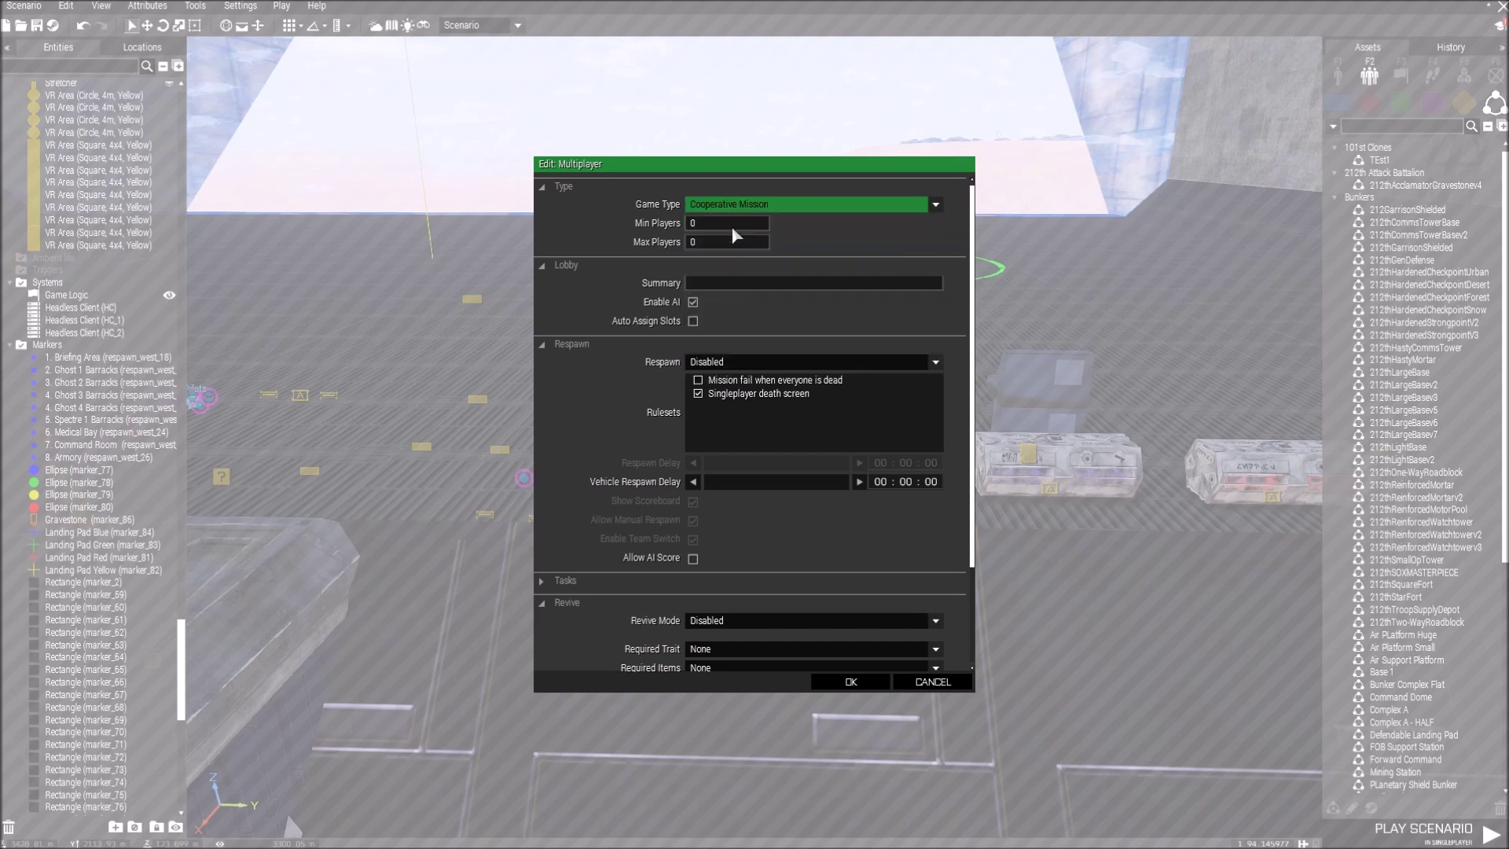
click(693, 303)
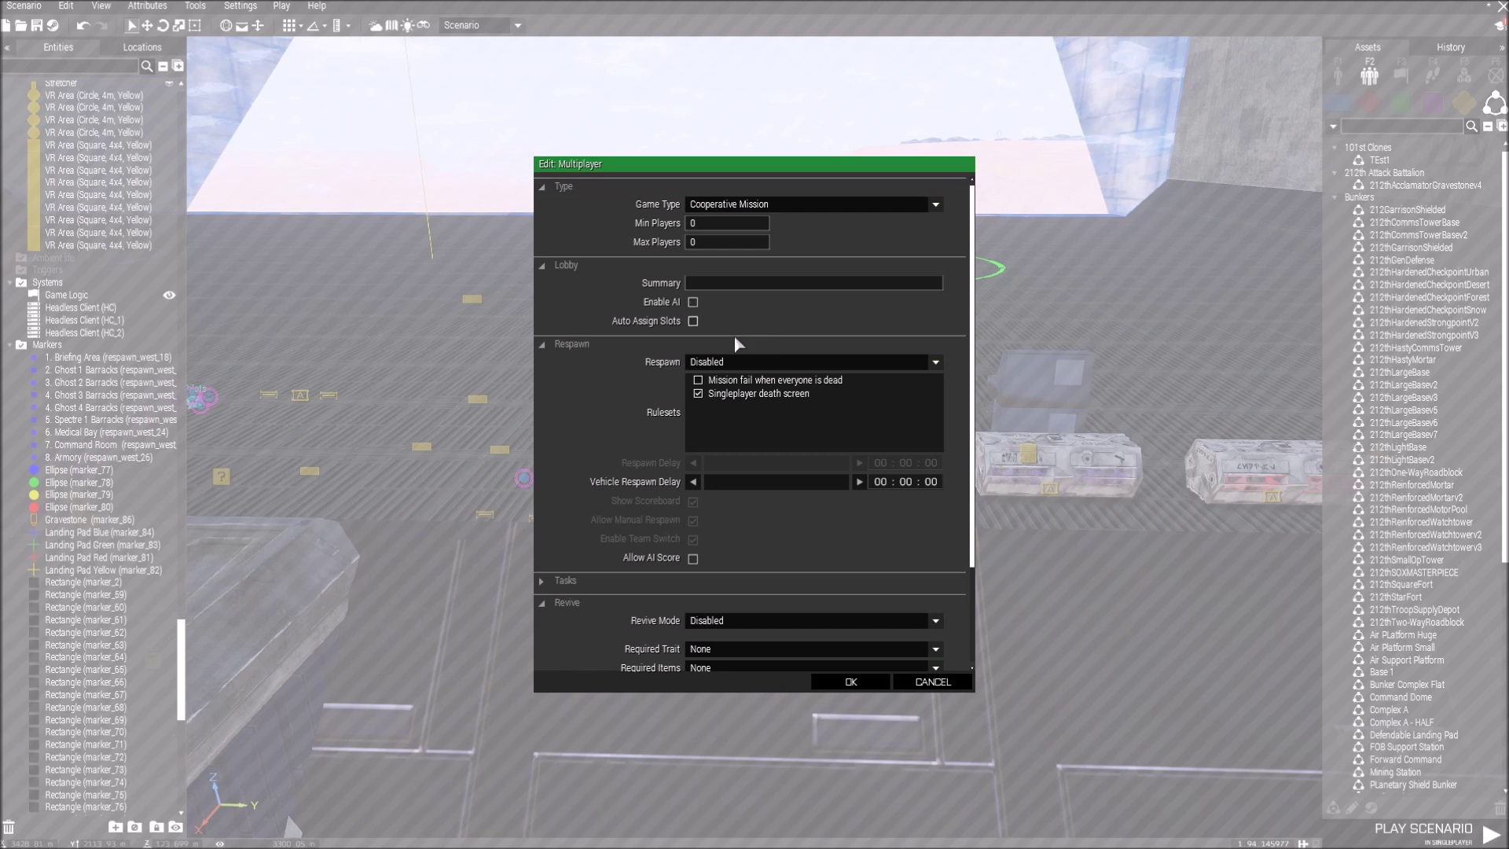
Set respawn to Respawn on Custom Position, enable Select respawn position, and apply a 5-second respawn delay
click(717, 361)
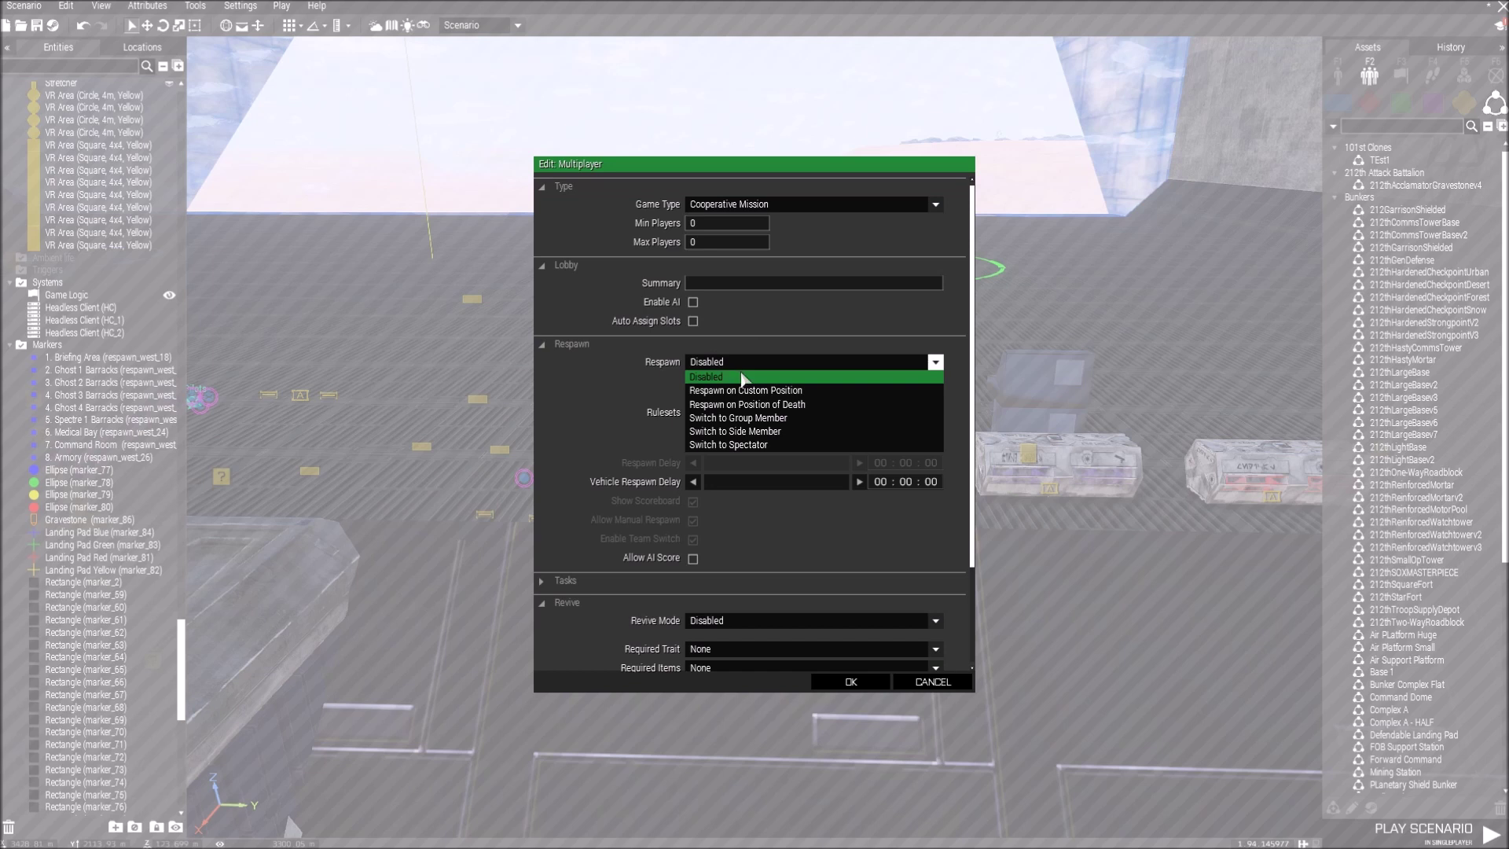
mouse_move(757, 394)
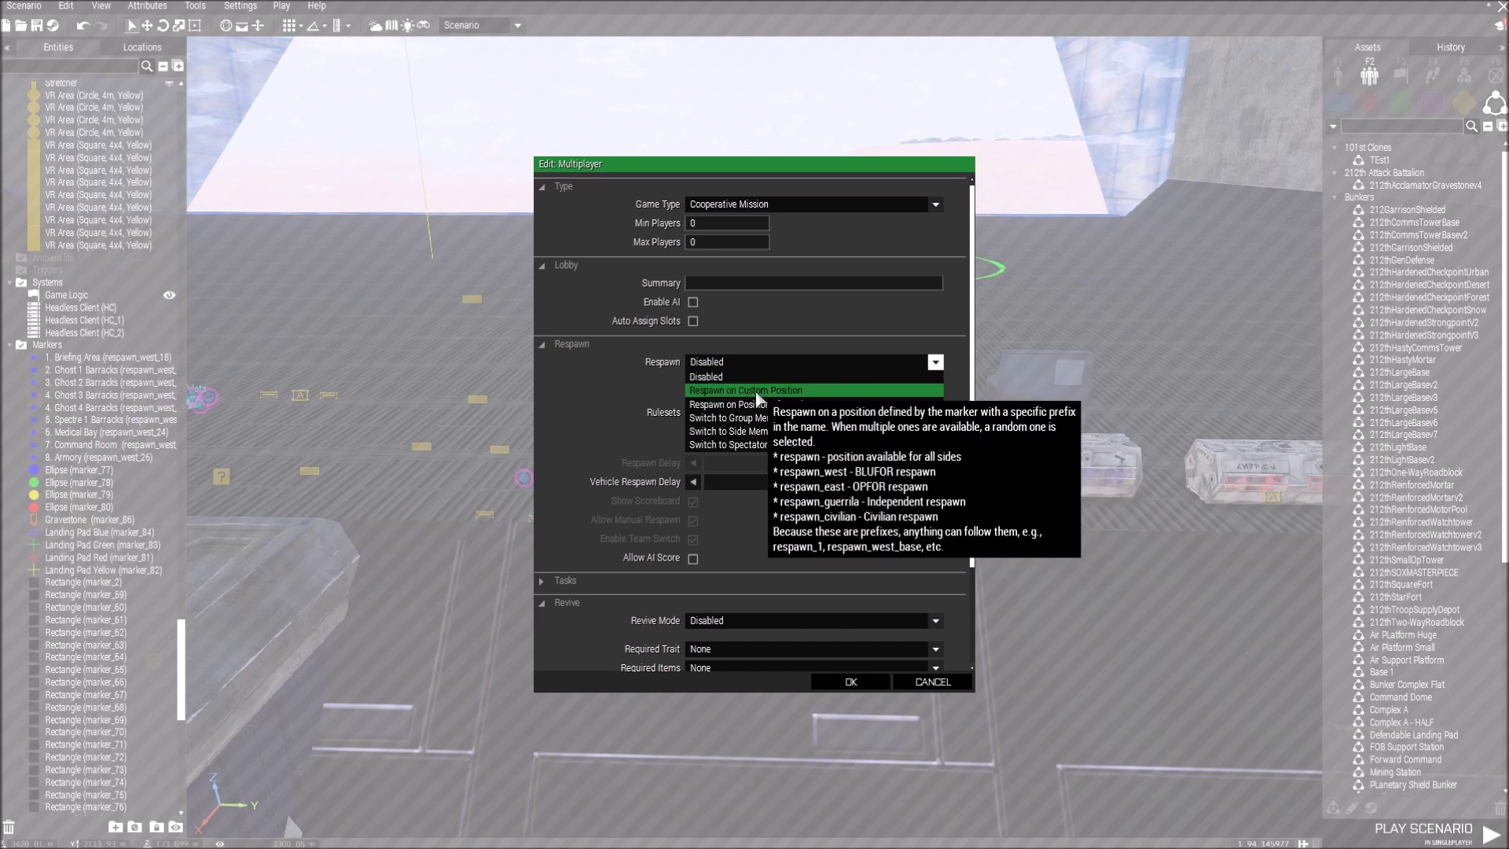
click(756, 391)
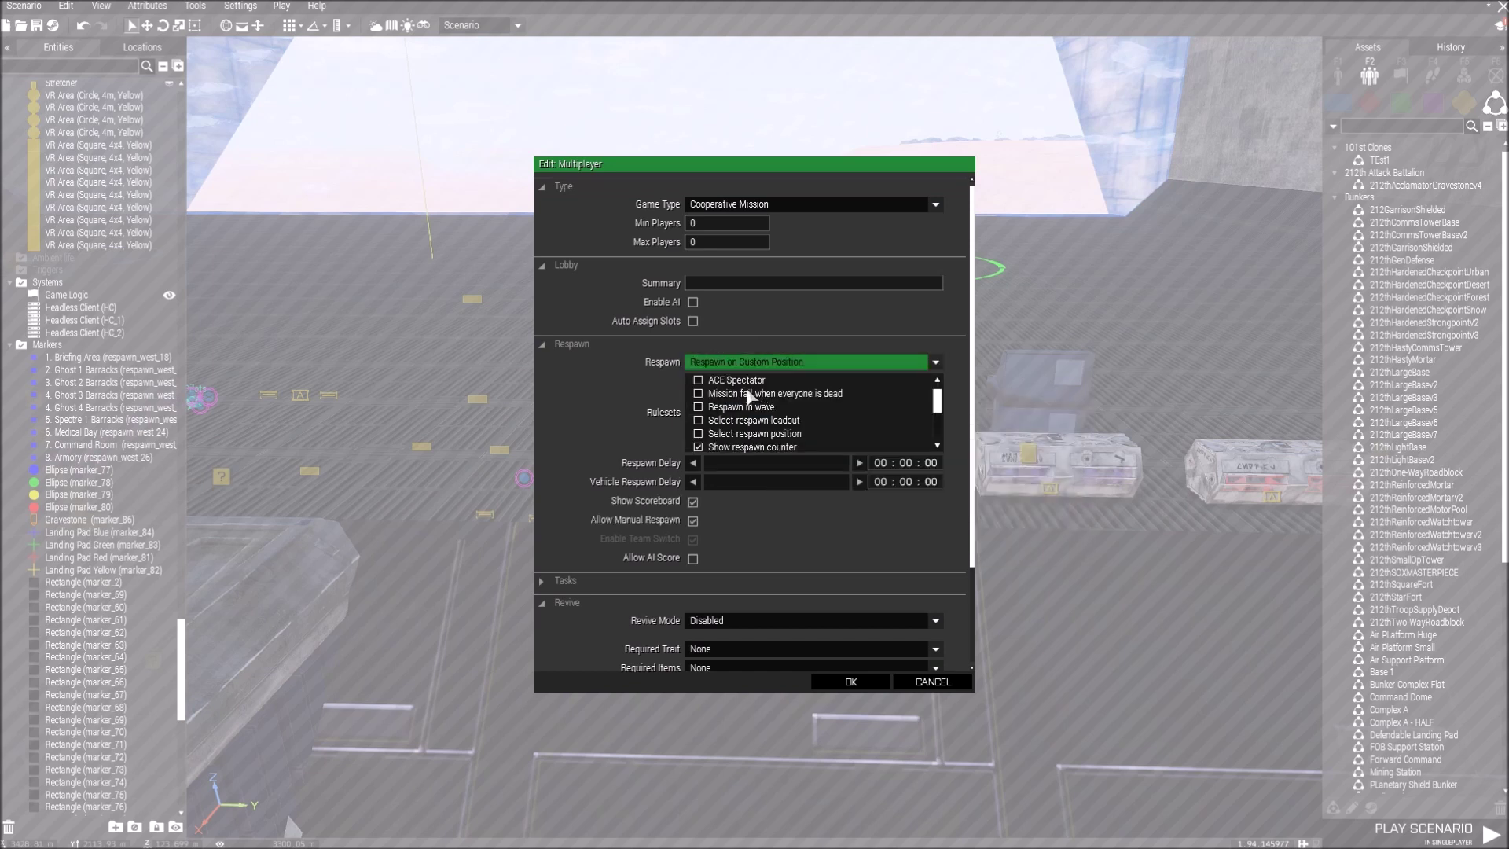
mouse_move(662, 421)
click(698, 436)
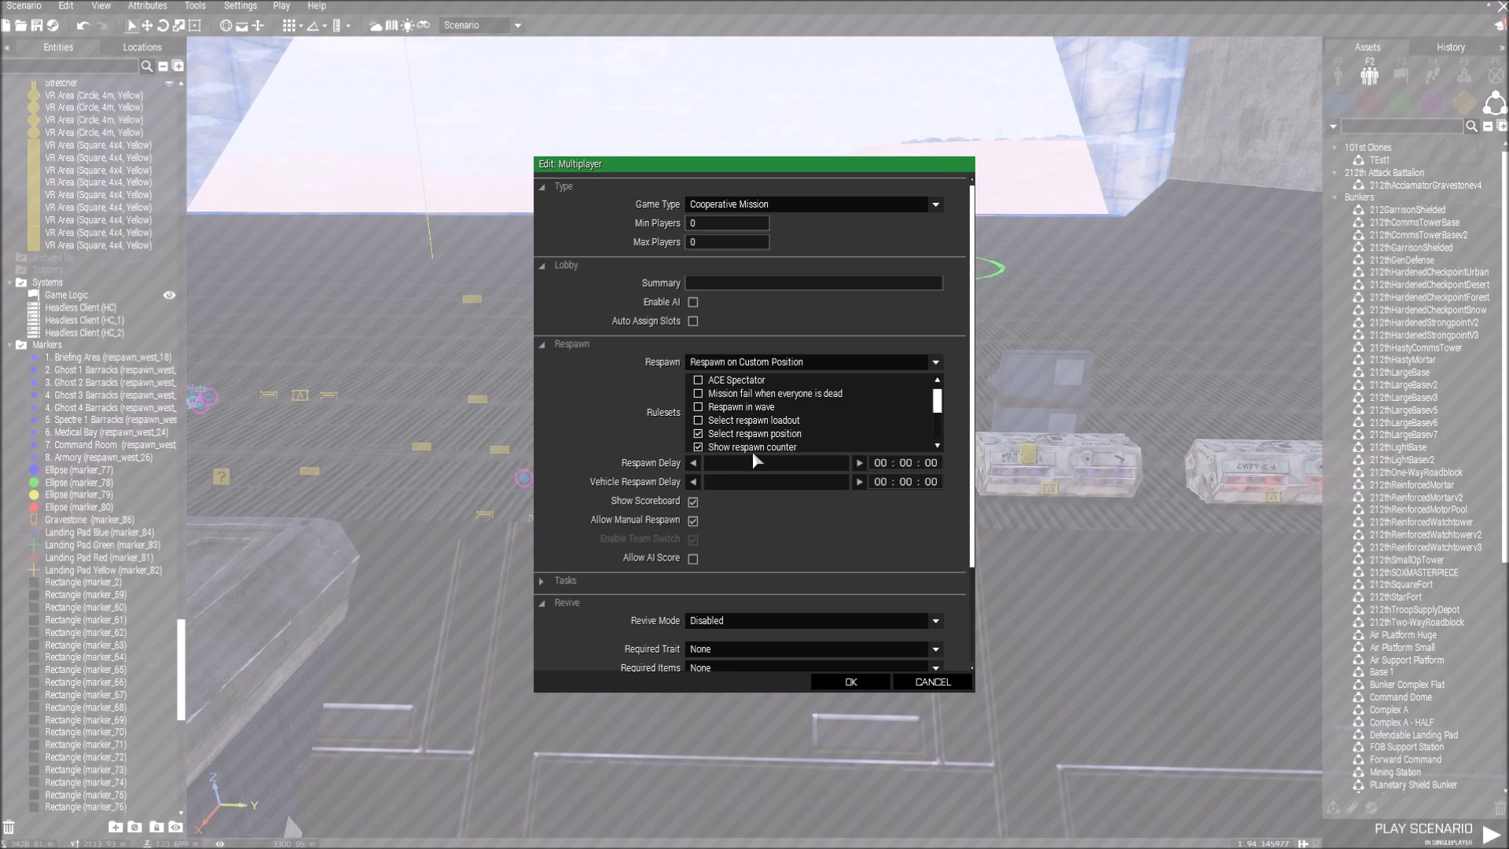
click(860, 462)
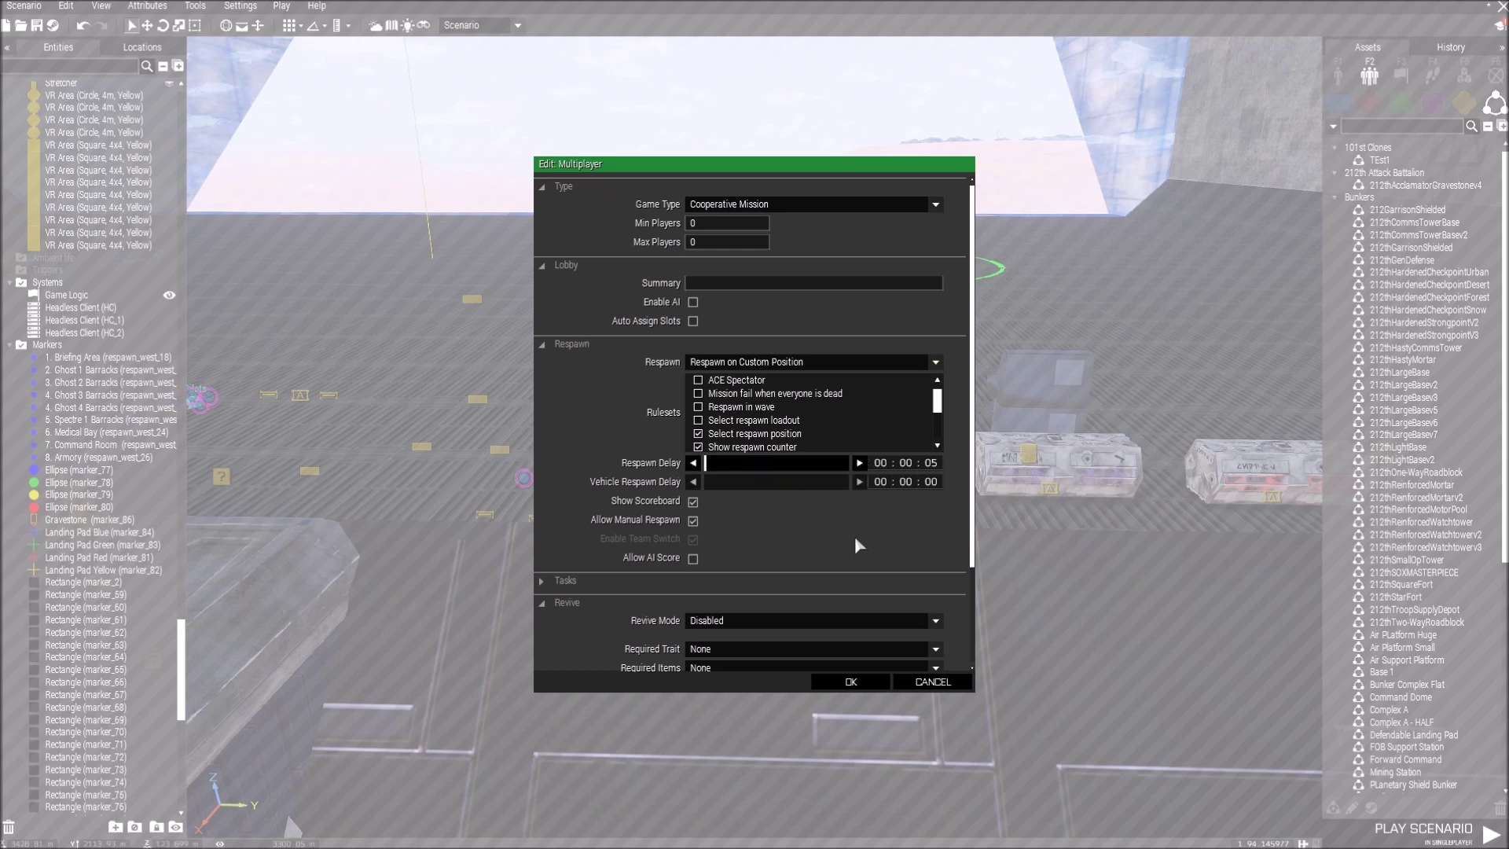
click(853, 682)
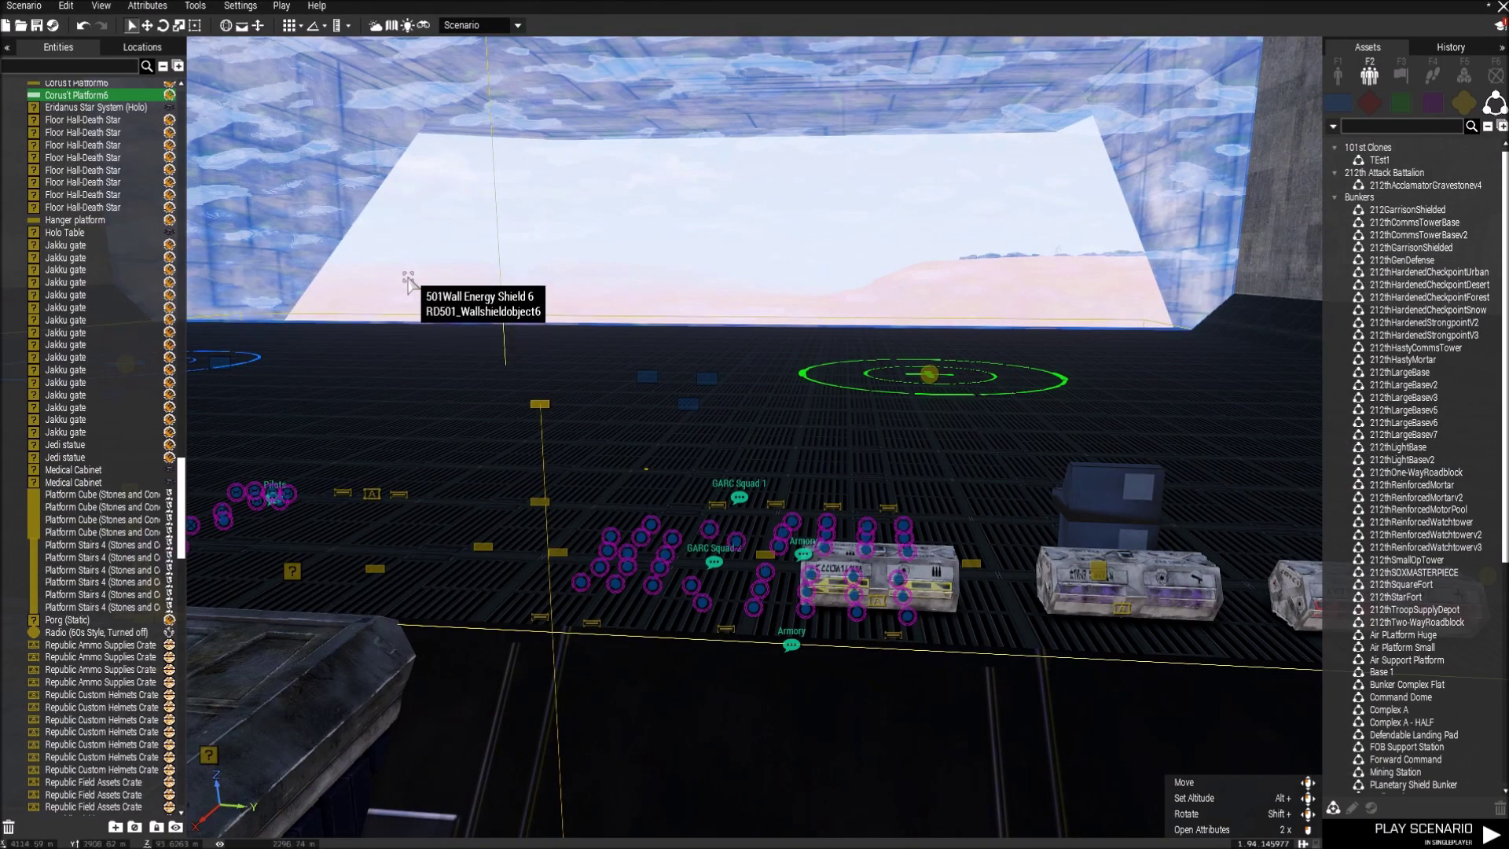
Save the scenario to MPMissions as MIS-Name09232019 with Binarize the Scenario File turned off, overwriting the existing mission
click(36, 14)
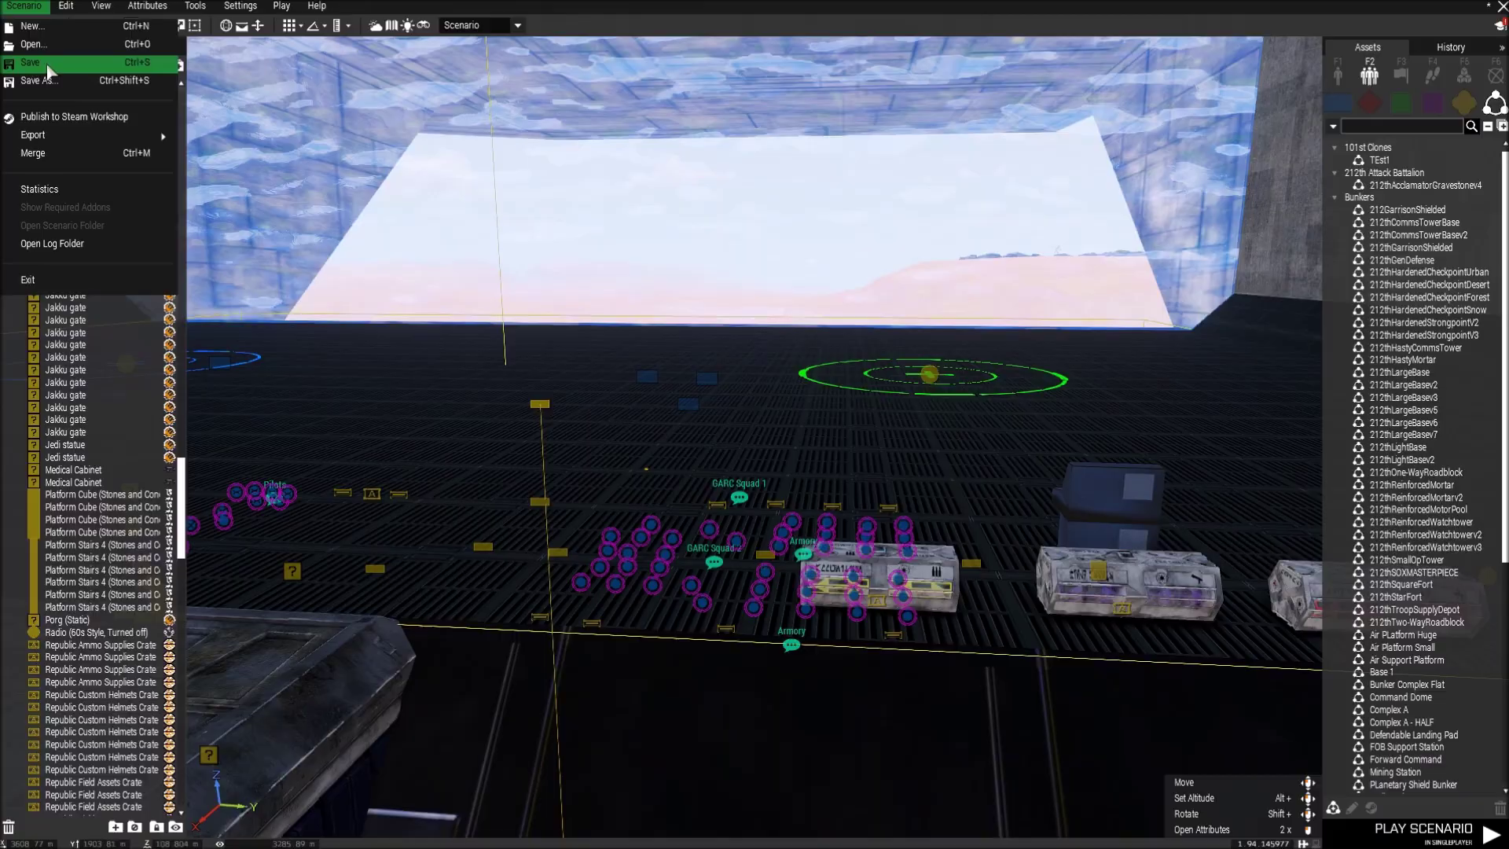
click(66, 60)
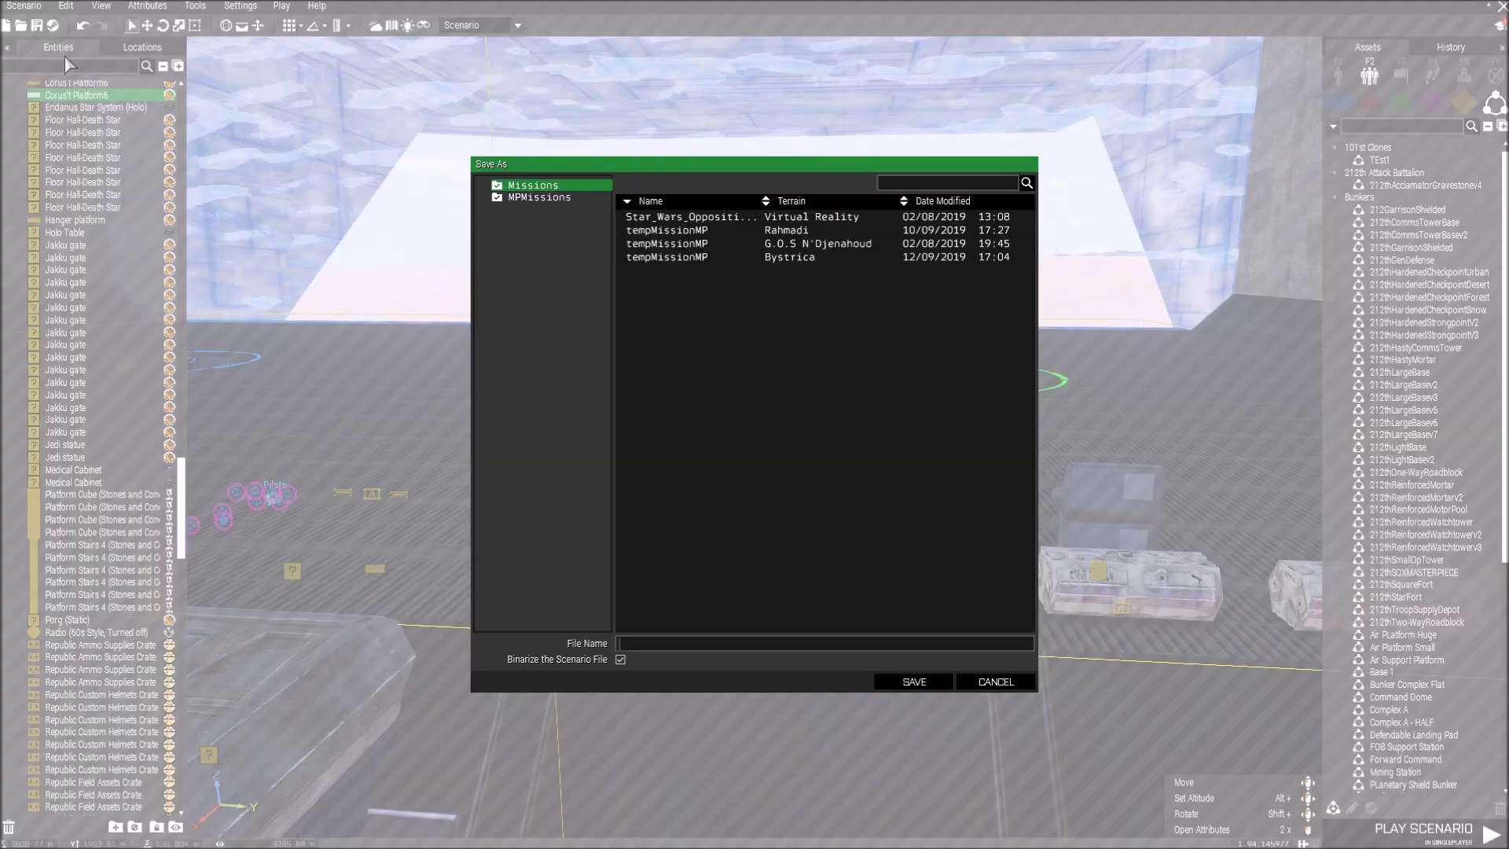
click(522, 198)
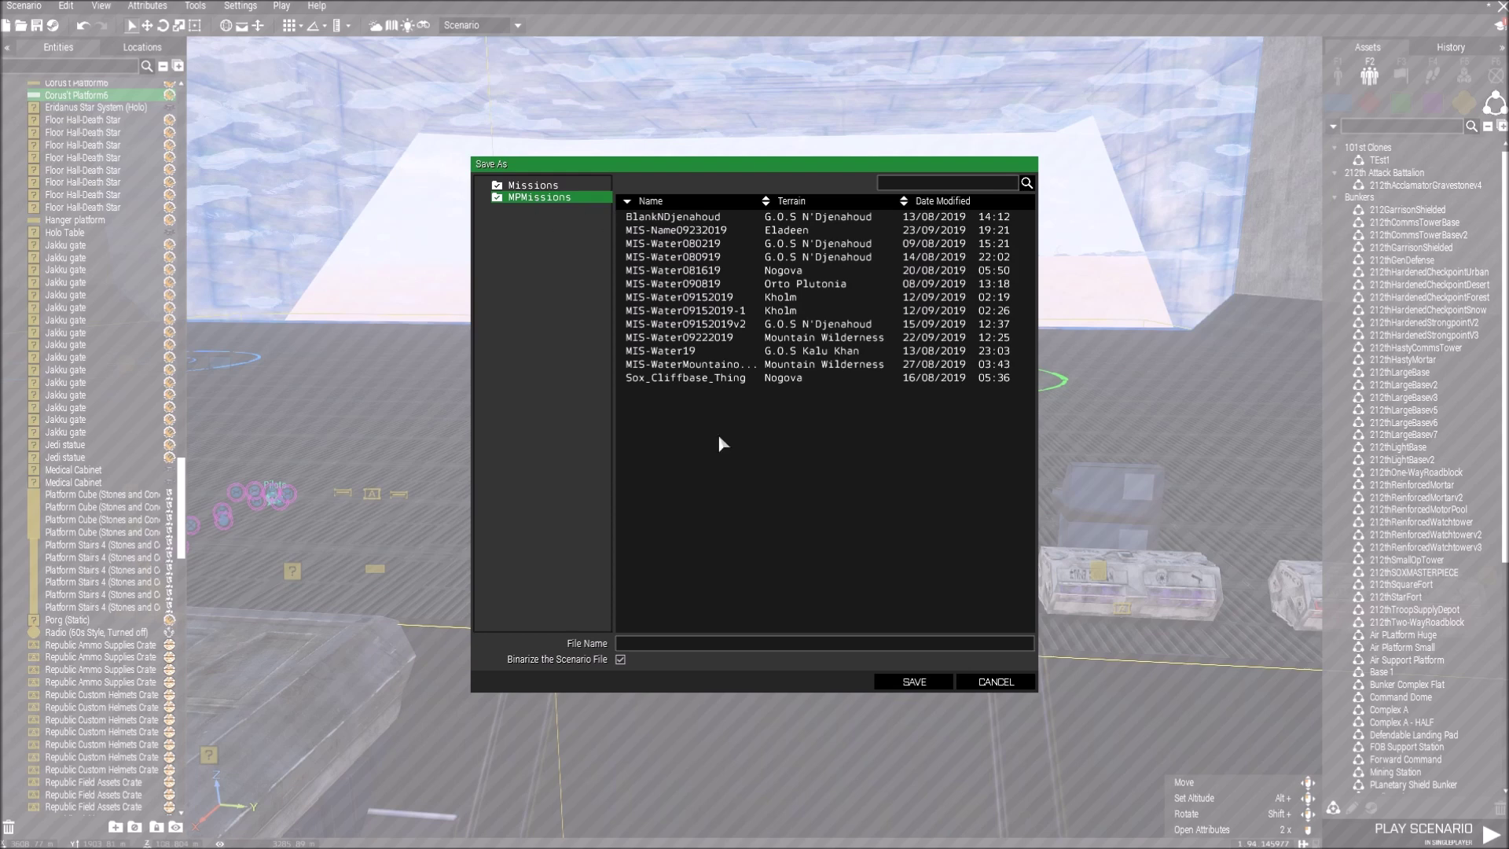
click(620, 660)
click(638, 231)
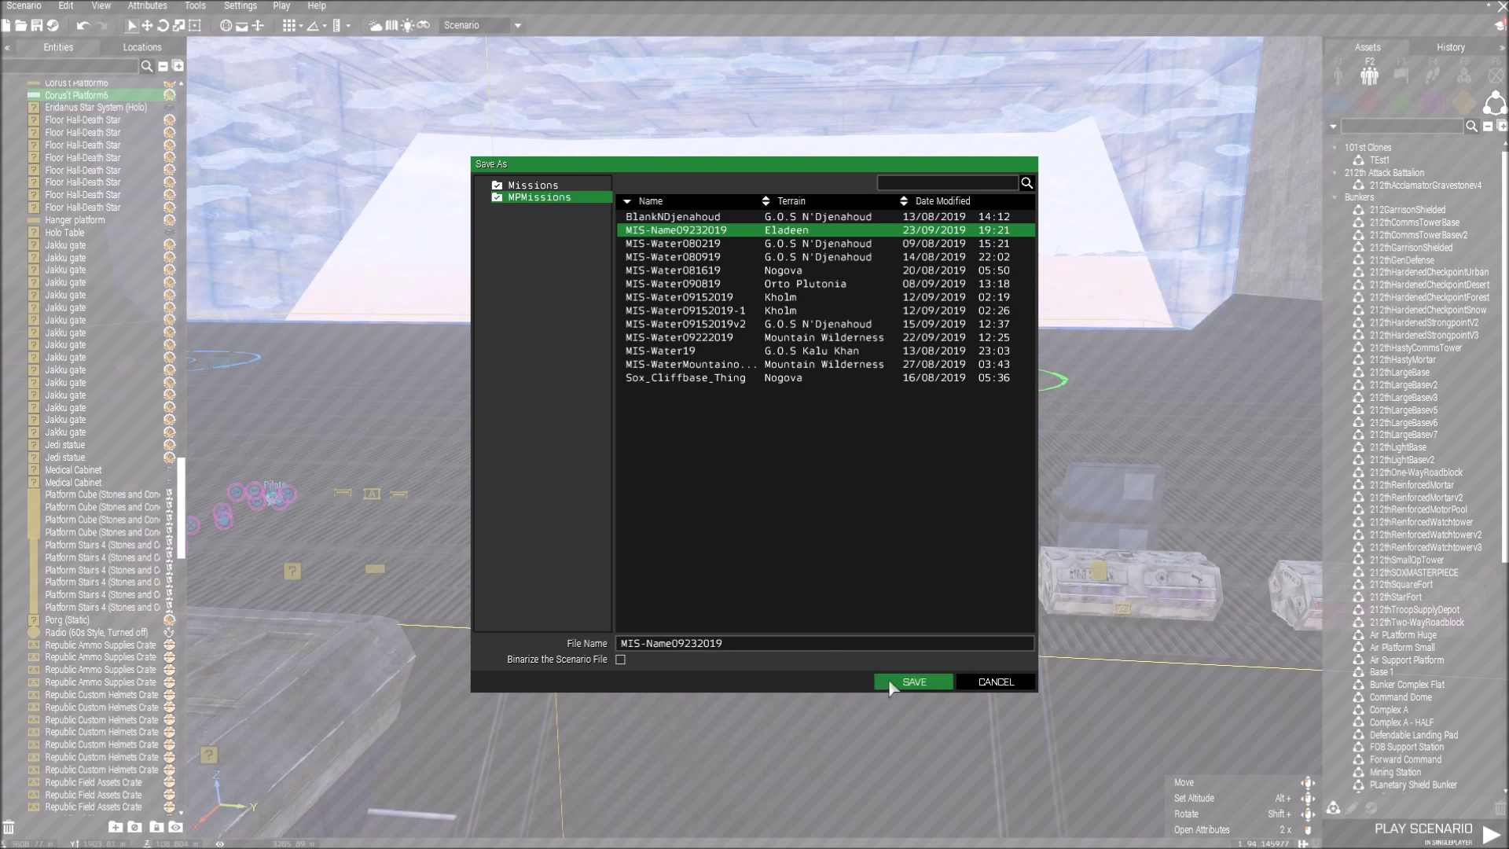
click(914, 682)
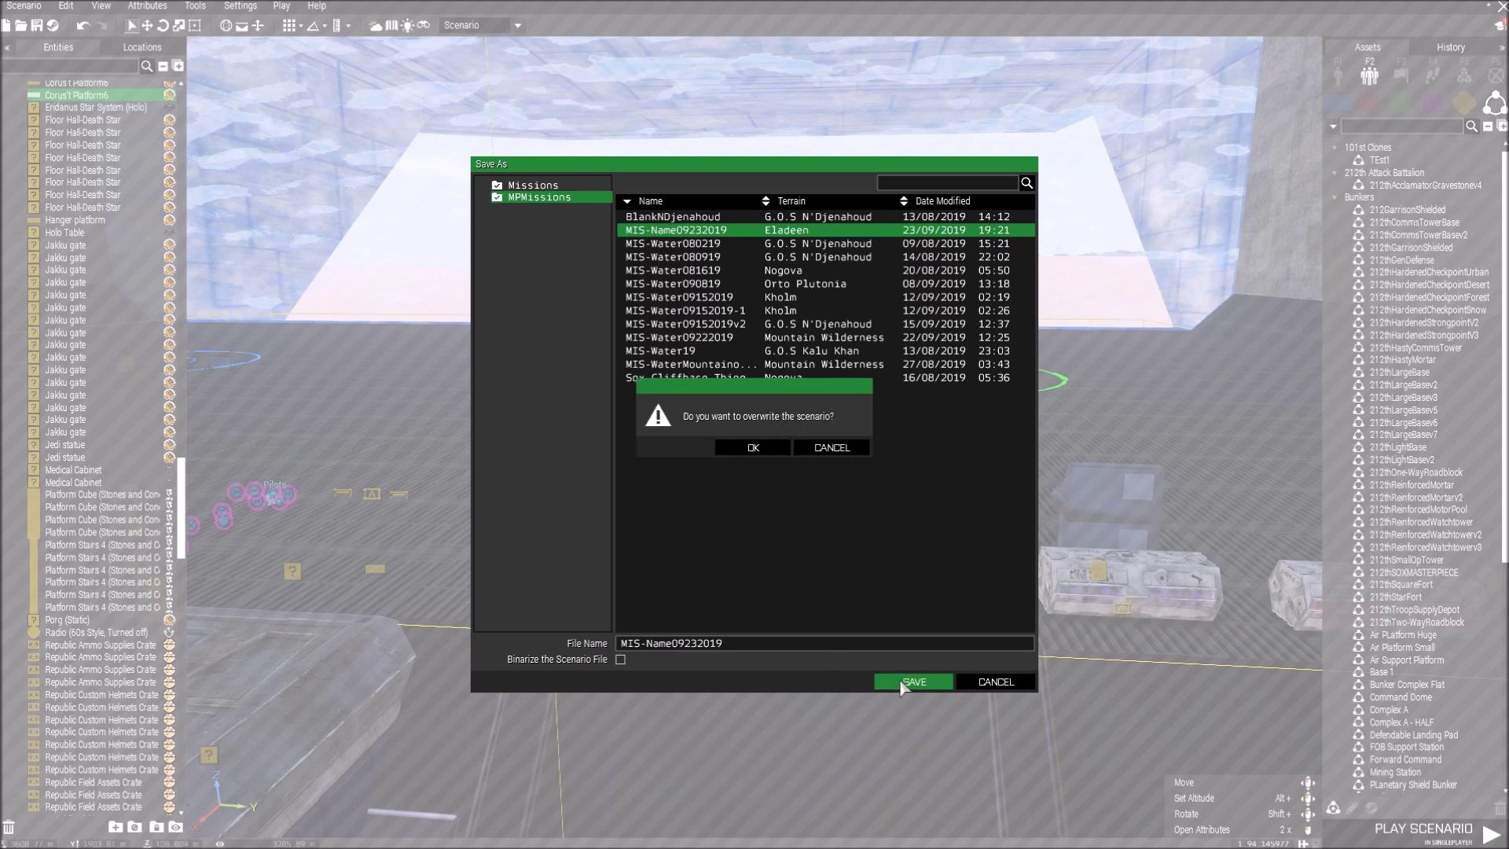
click(750, 448)
right_drag(966, 662, 373, 671)
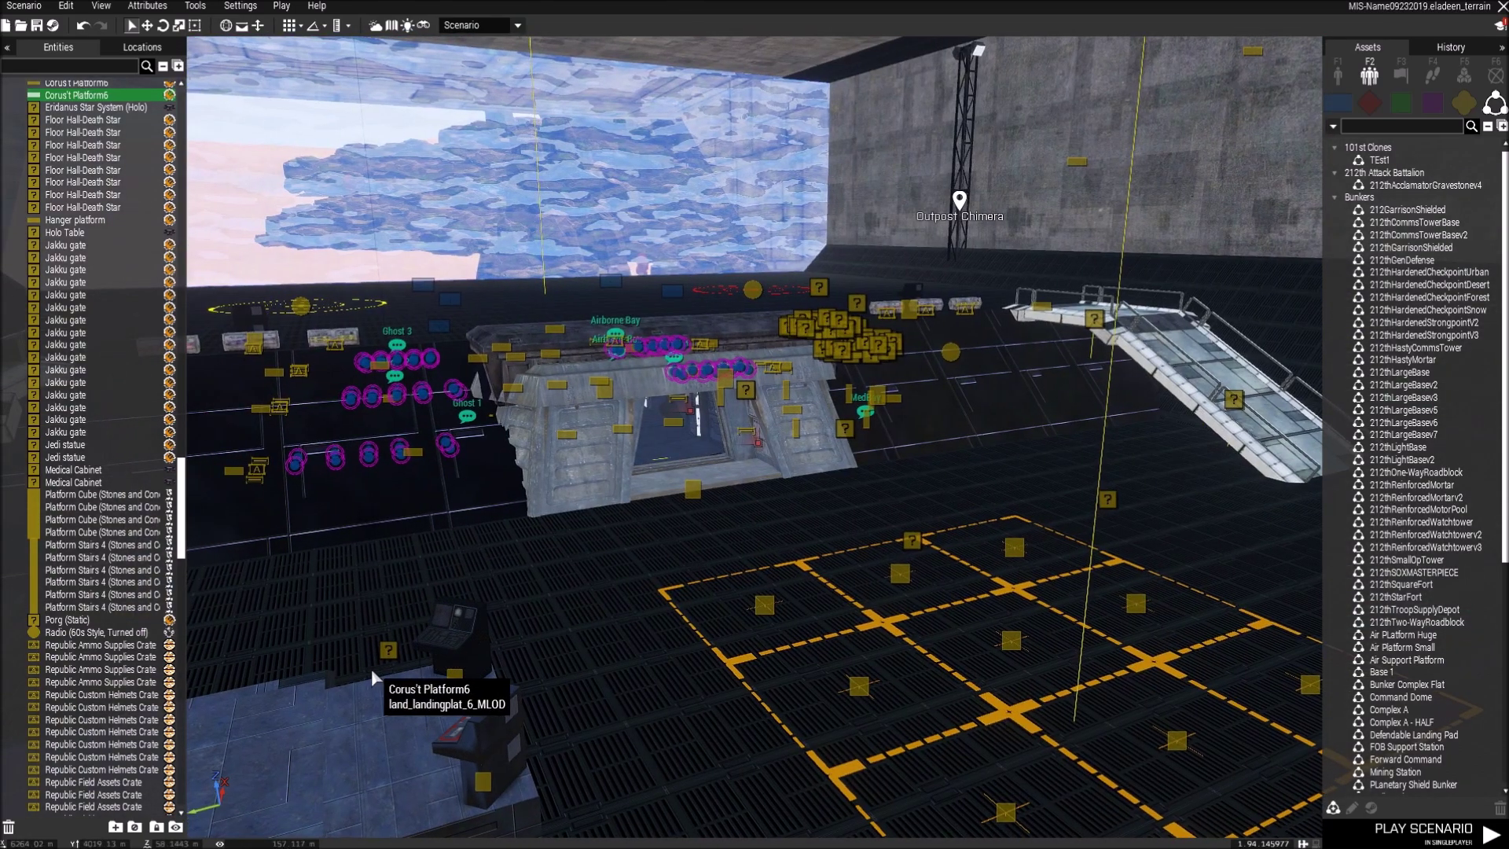
Switch to File Explorer and locate the MIS-Name09232019.eladeen_terrain folder in the Arma 3 profile's mpmissions folder under Documents
key(alt+Tab)
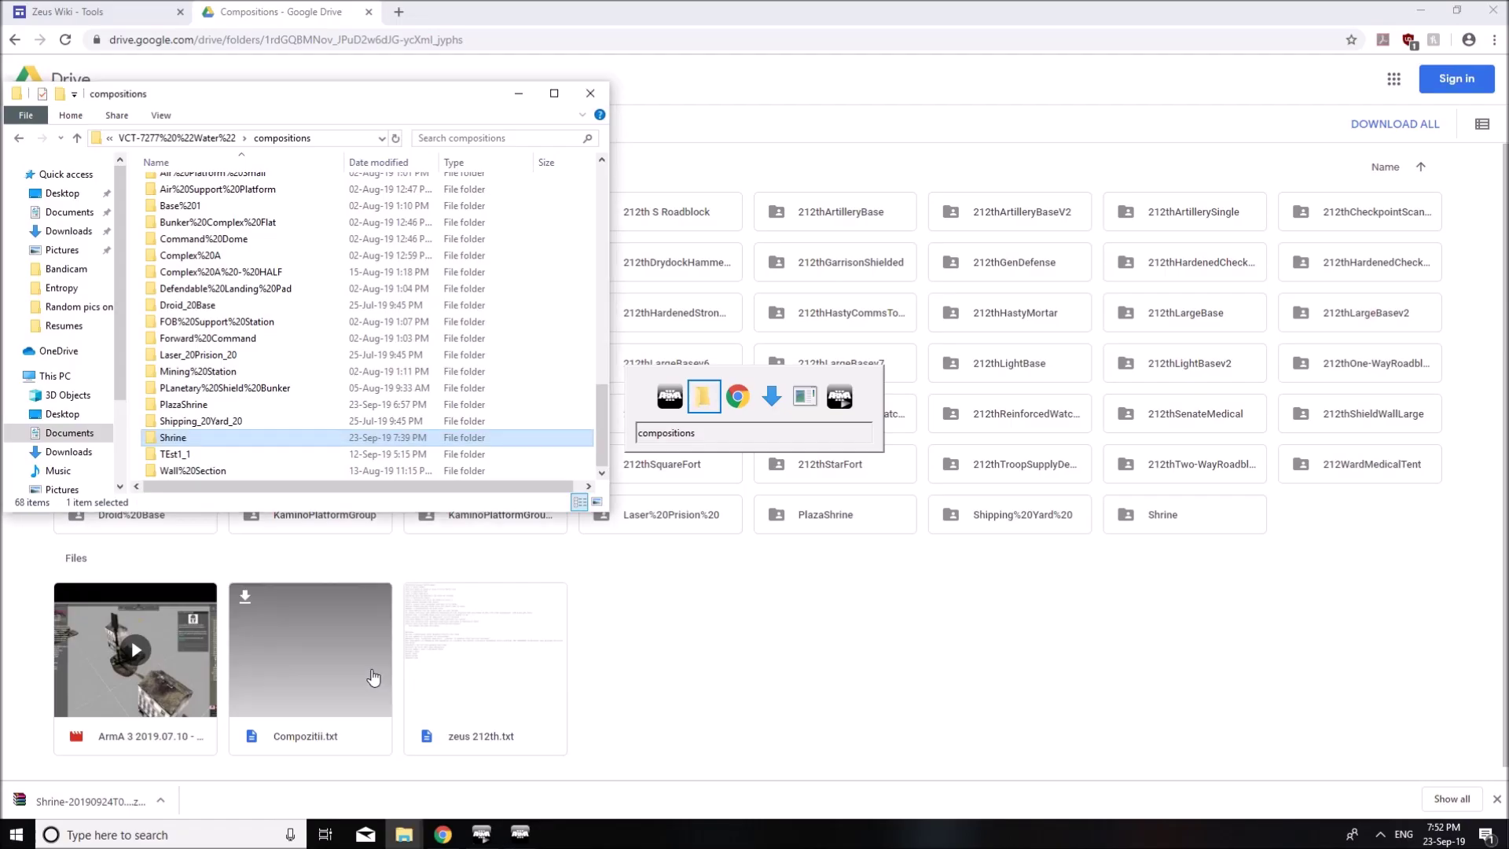
click(70, 433)
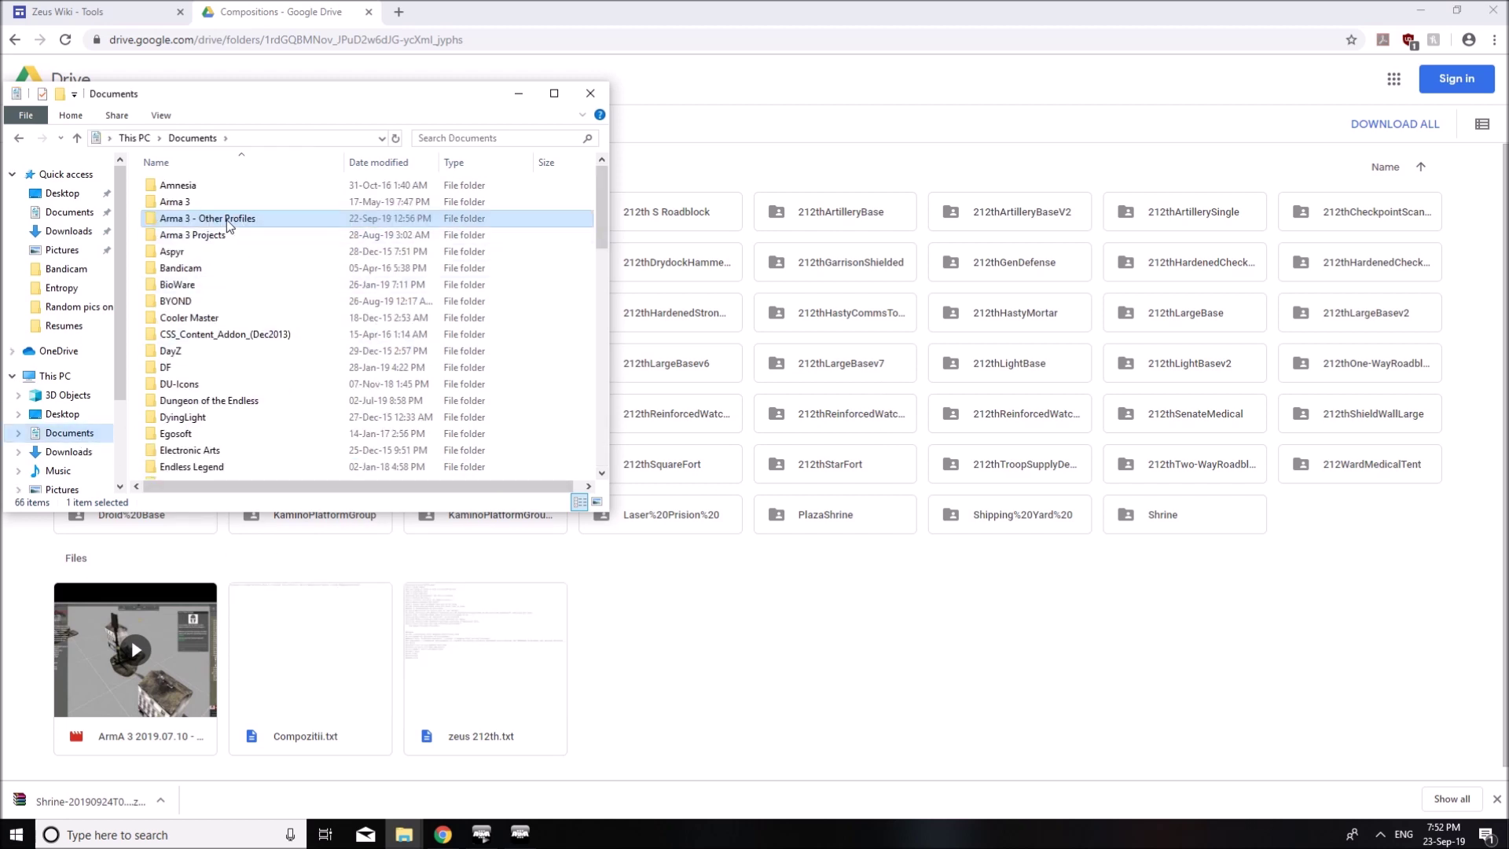
double_click(272, 224)
double_click(246, 189)
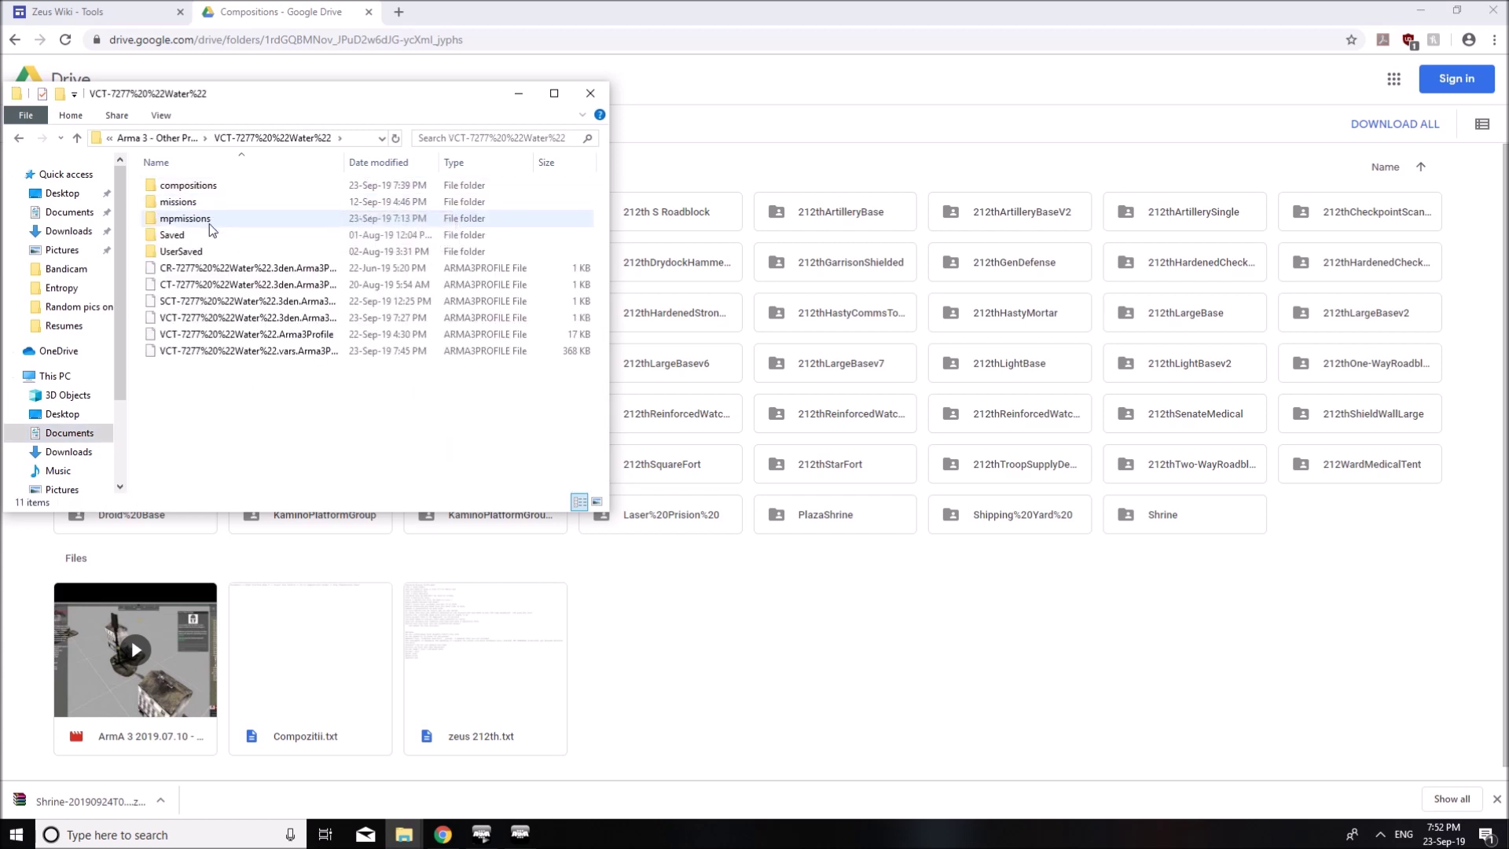
double_click(209, 222)
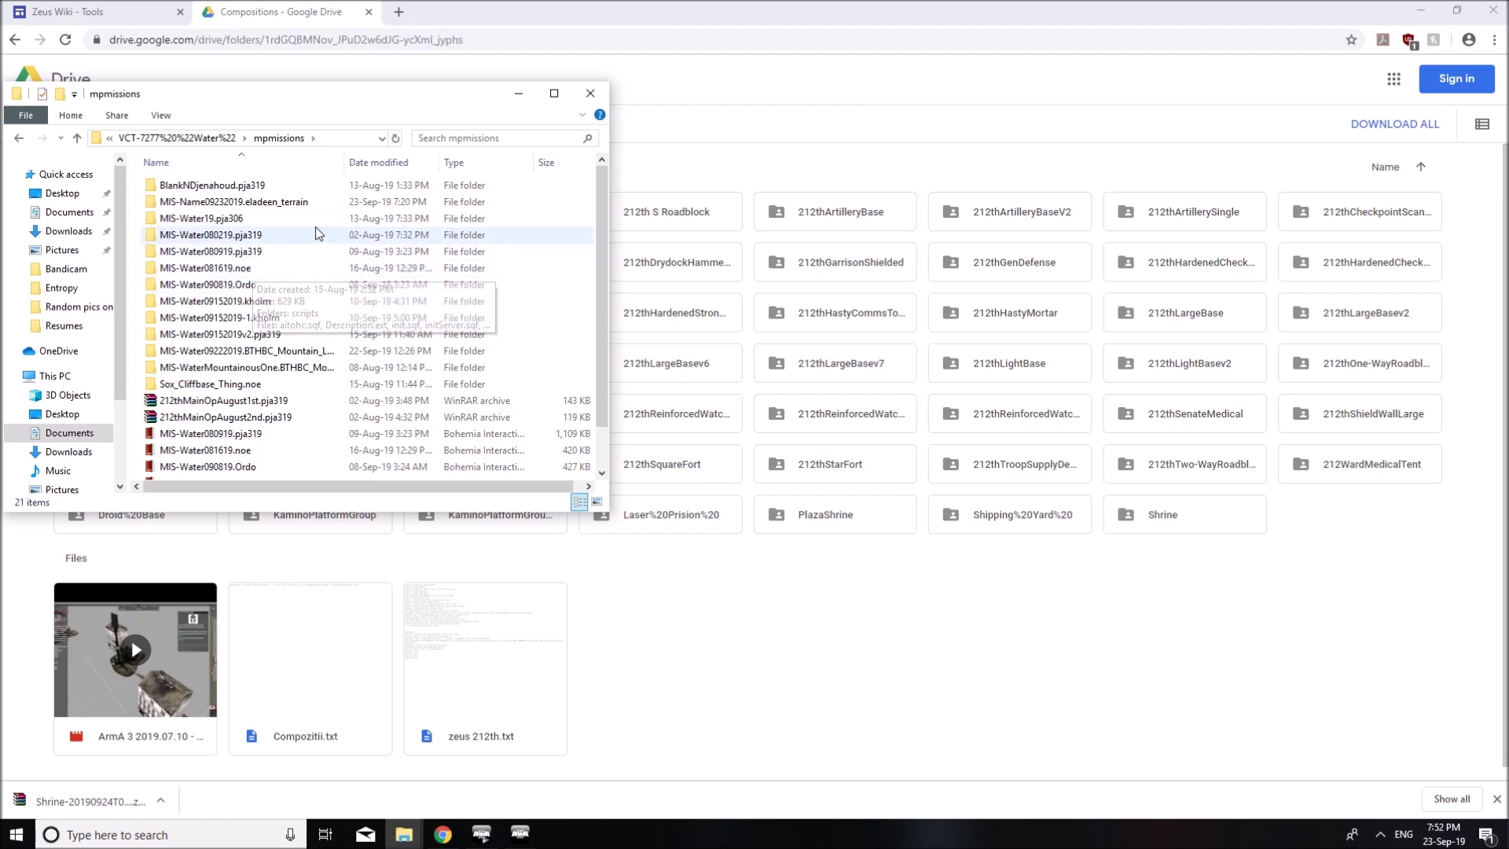
click(299, 206)
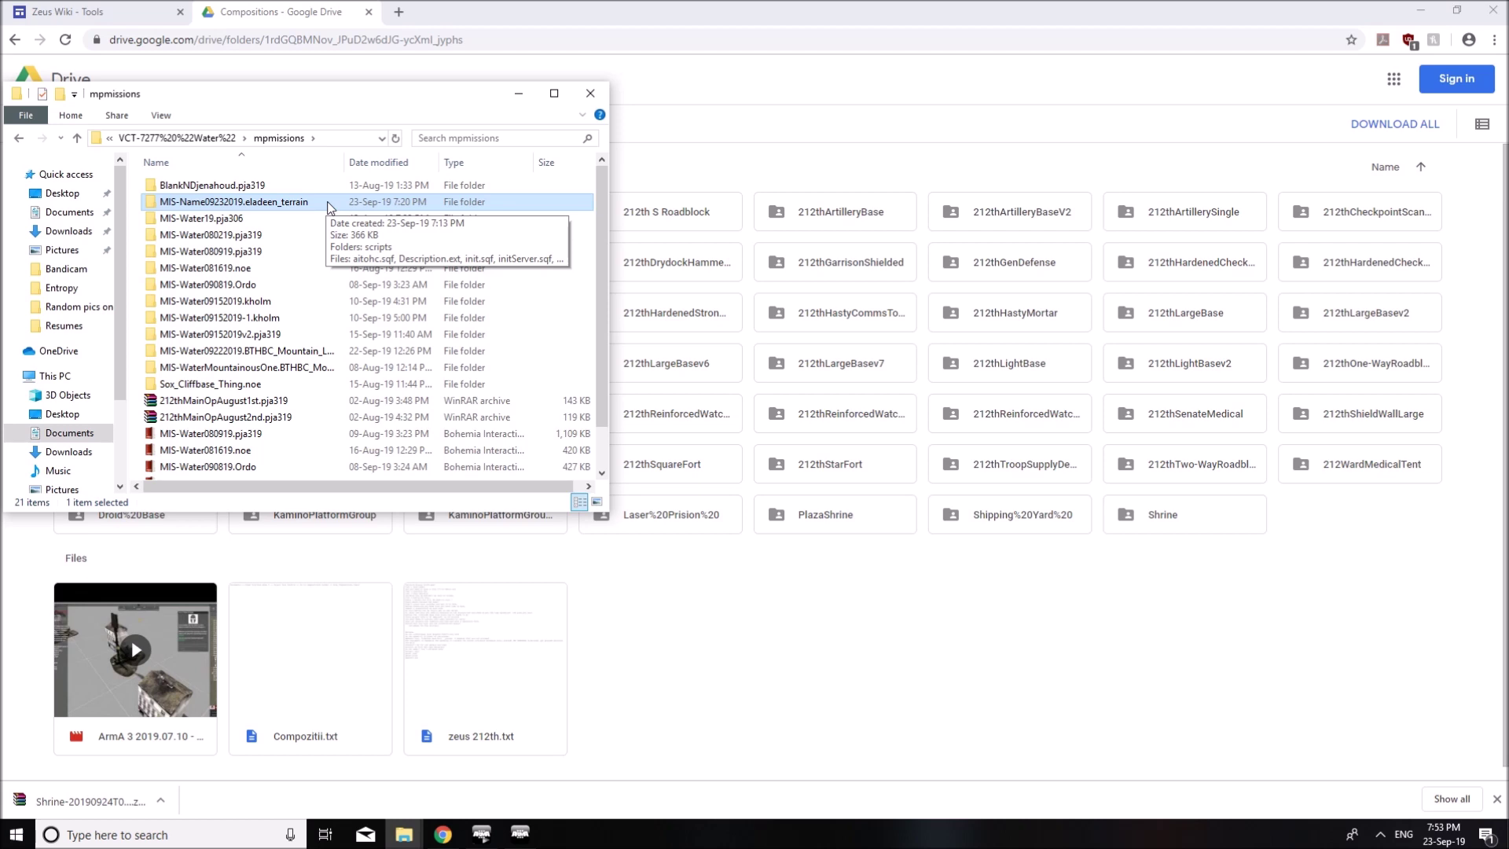
Find the ServerSettingsV8 archive in Documents using the second File Explorer window and open its extraction path options
click(405, 835)
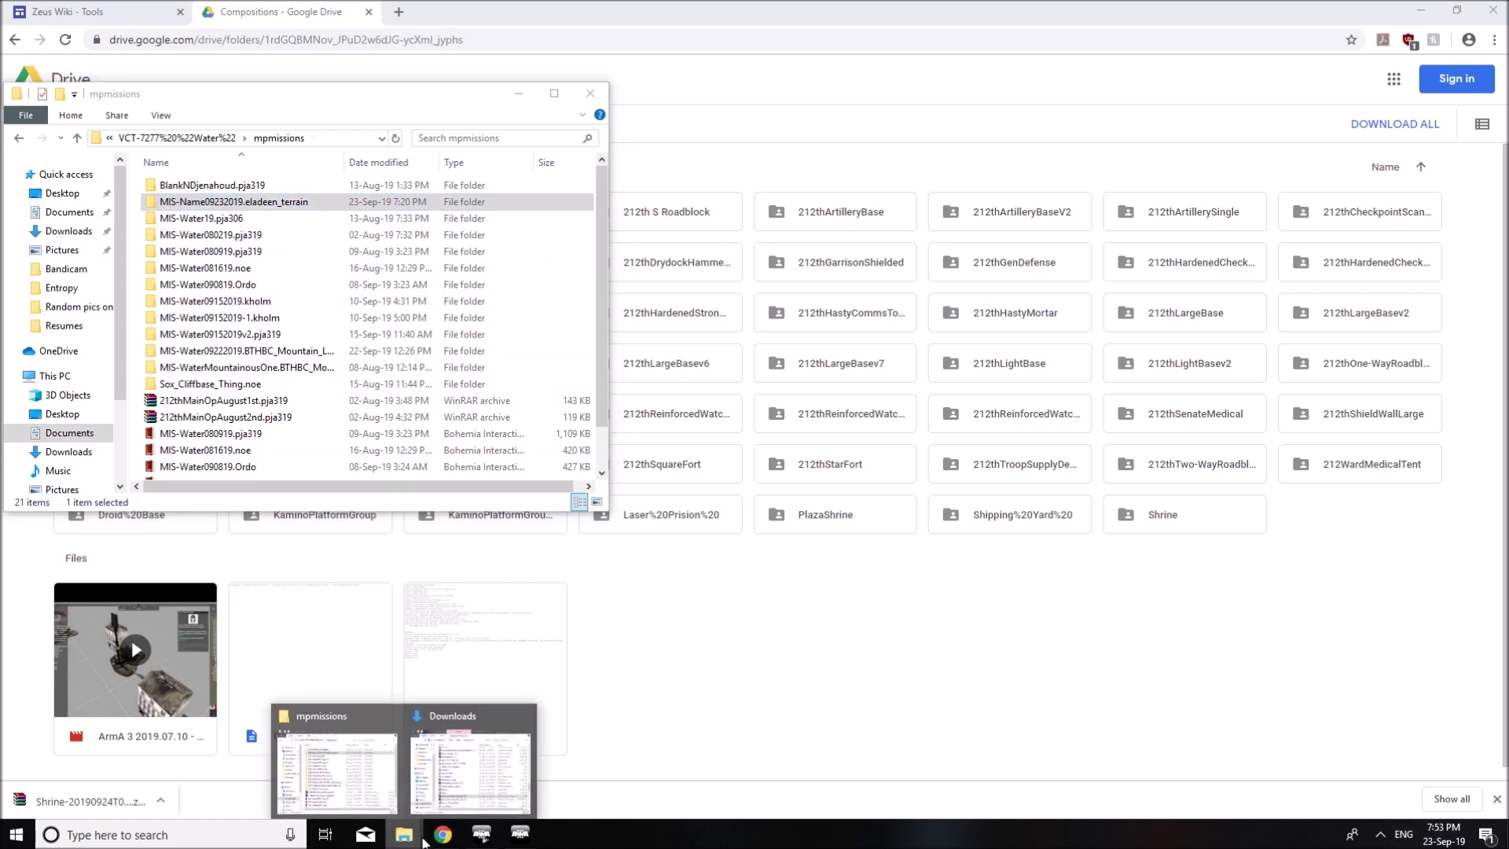
click(445, 786)
click(106, 404)
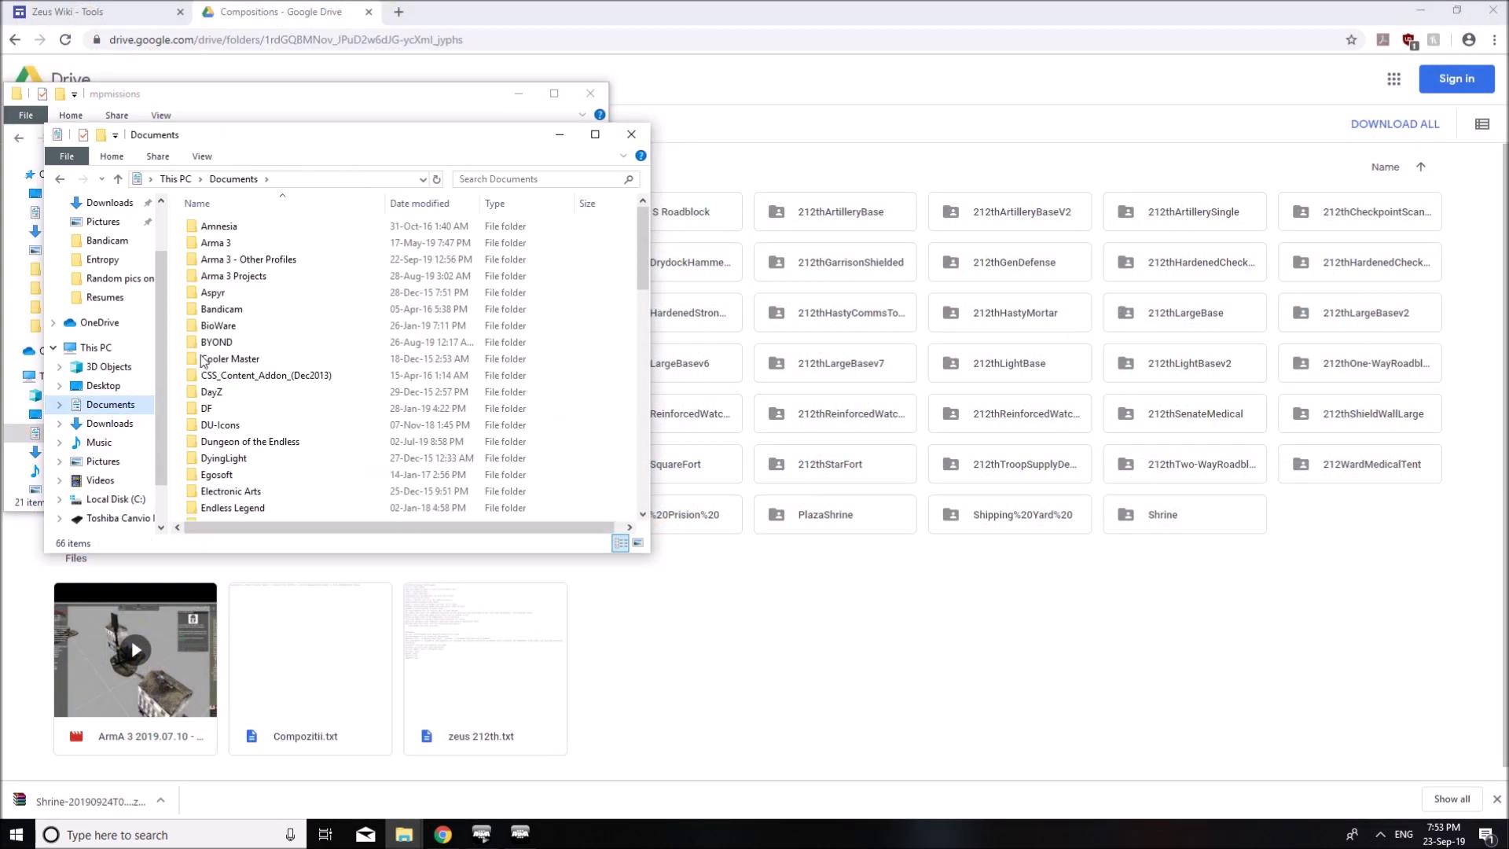
scroll(253, 346, down, 13)
scroll(290, 343, down, 1)
click(253, 467)
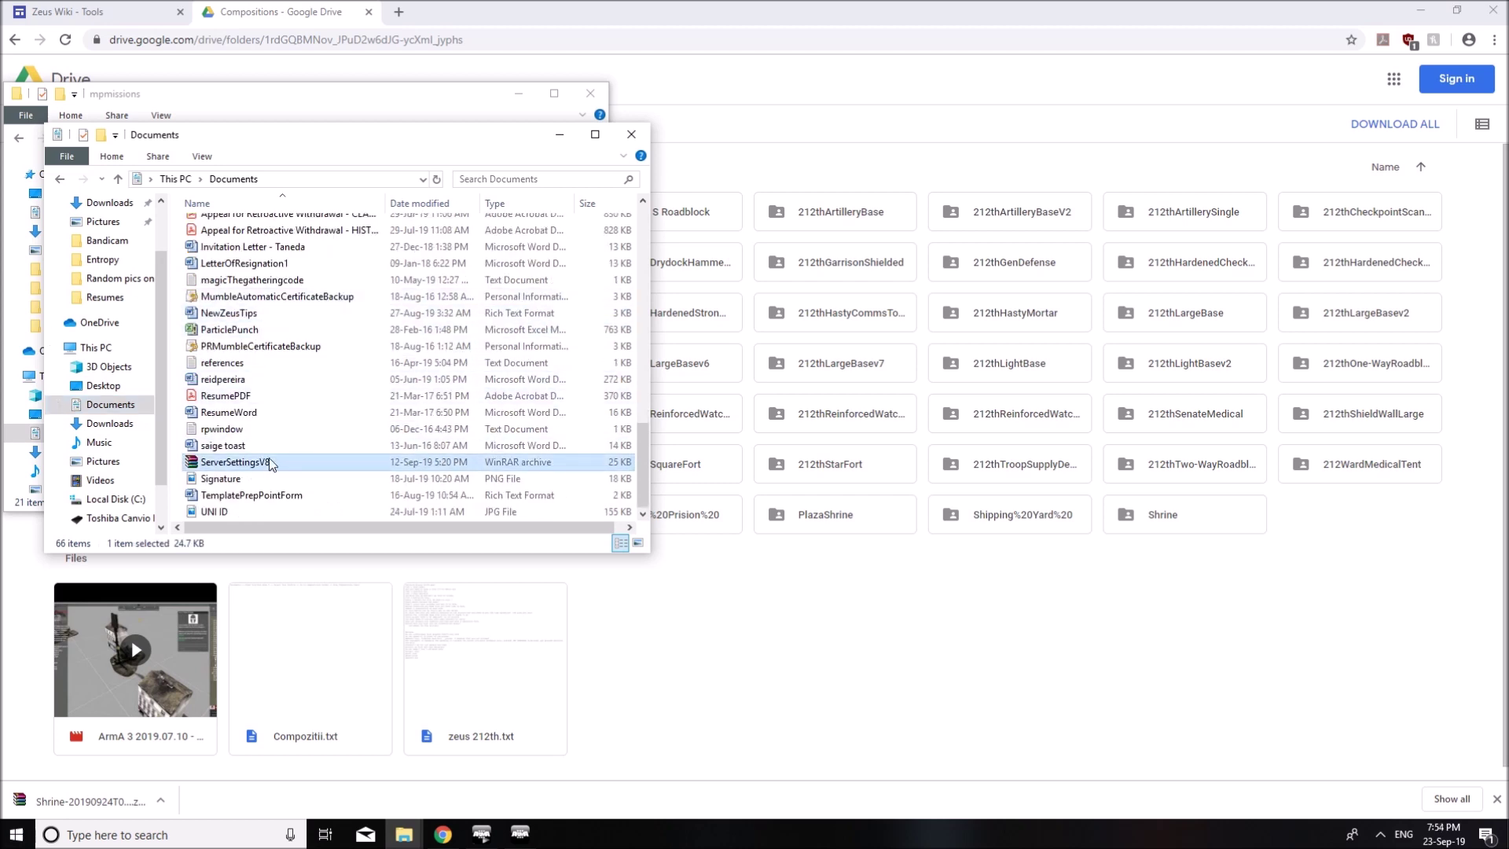
right_click(270, 464)
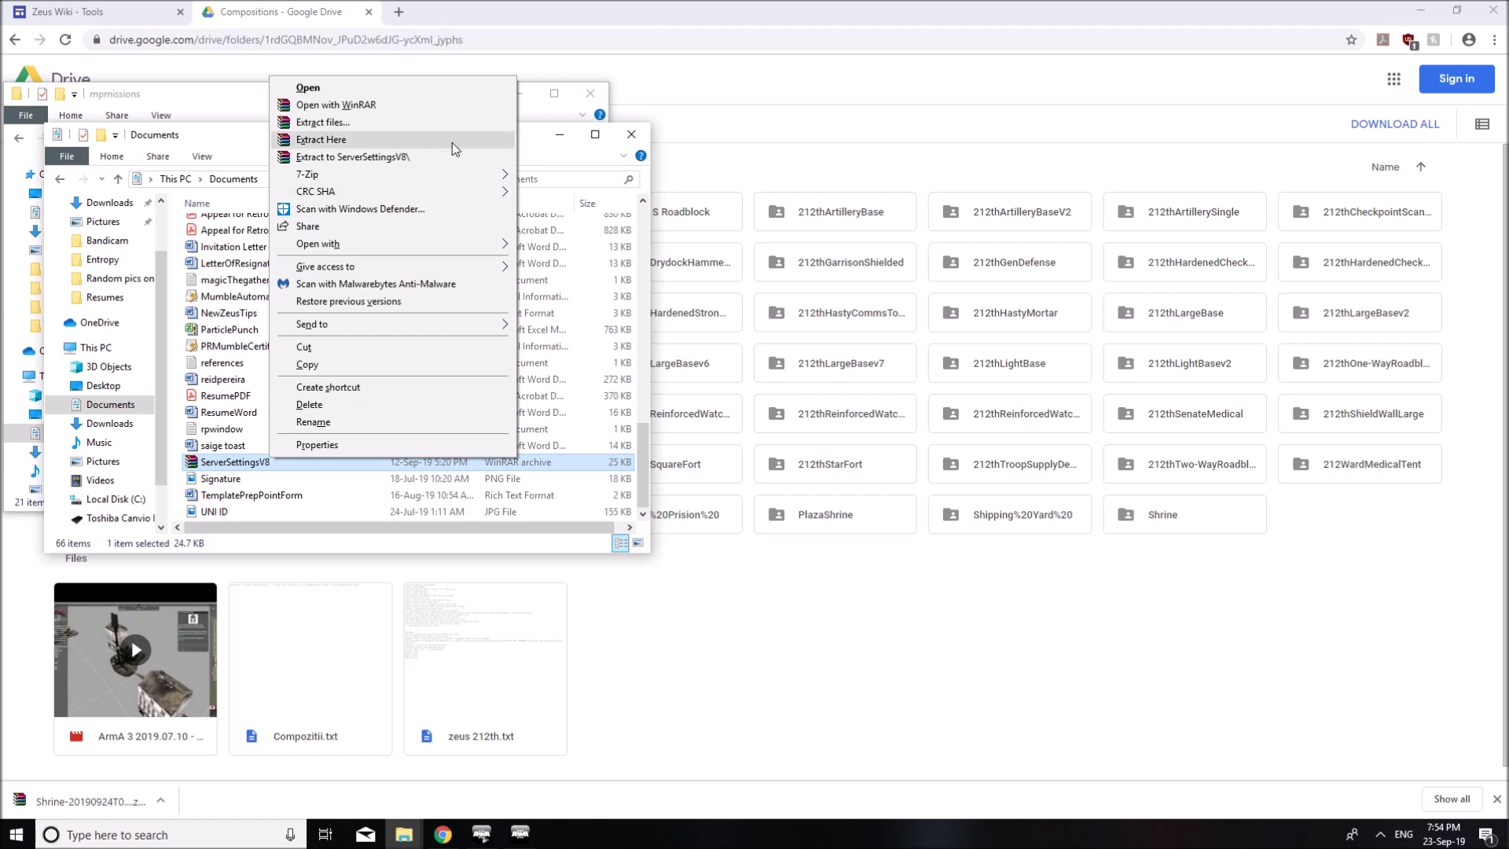
click(418, 123)
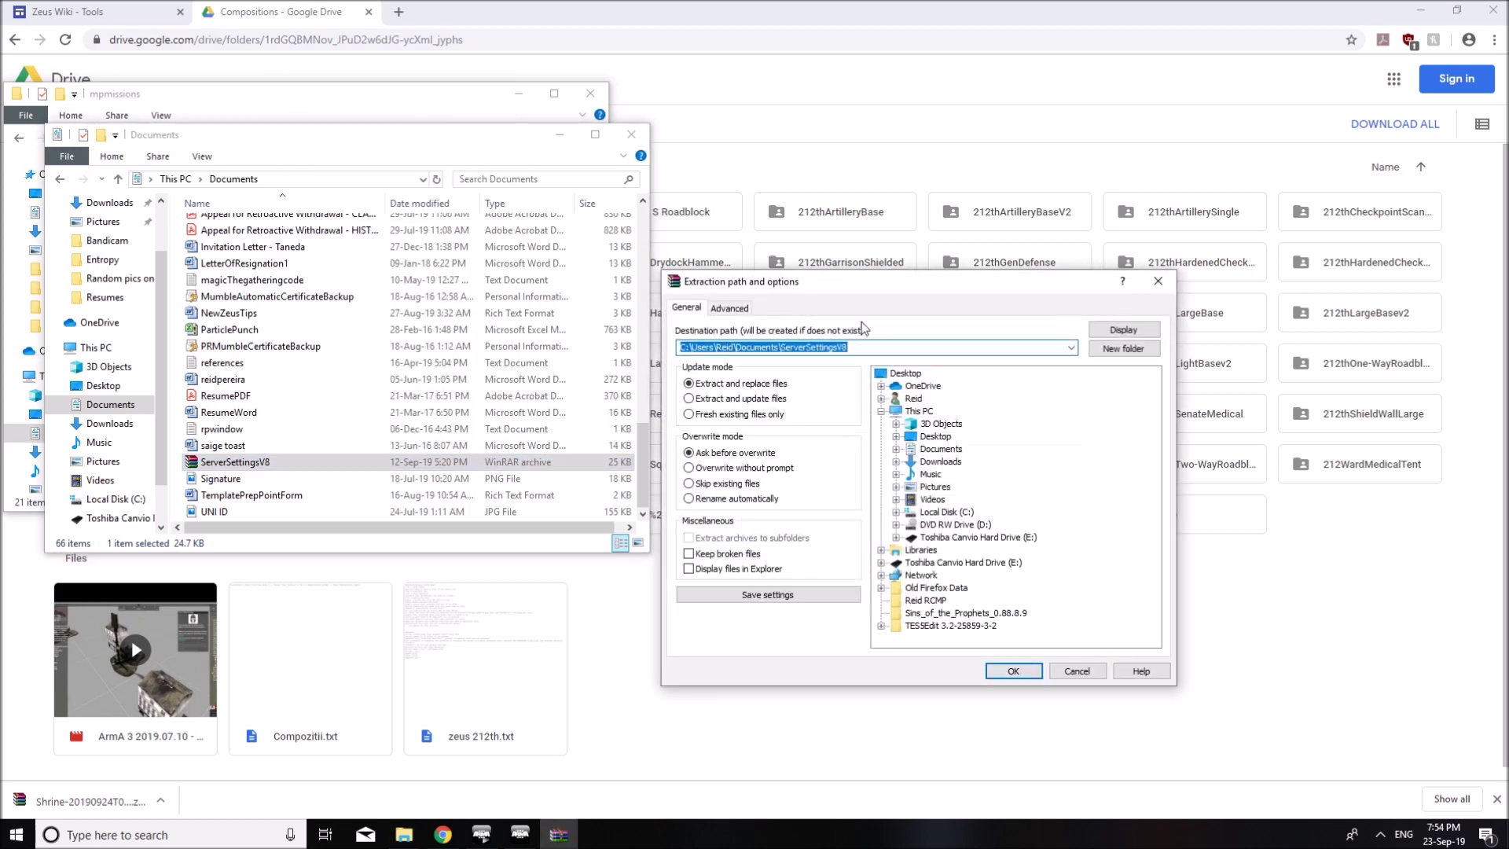
Extract the archive into the MIS-Name09232019.eladeen_terrain folder inside the Arma 3 profile's mpmissions folder
click(896, 451)
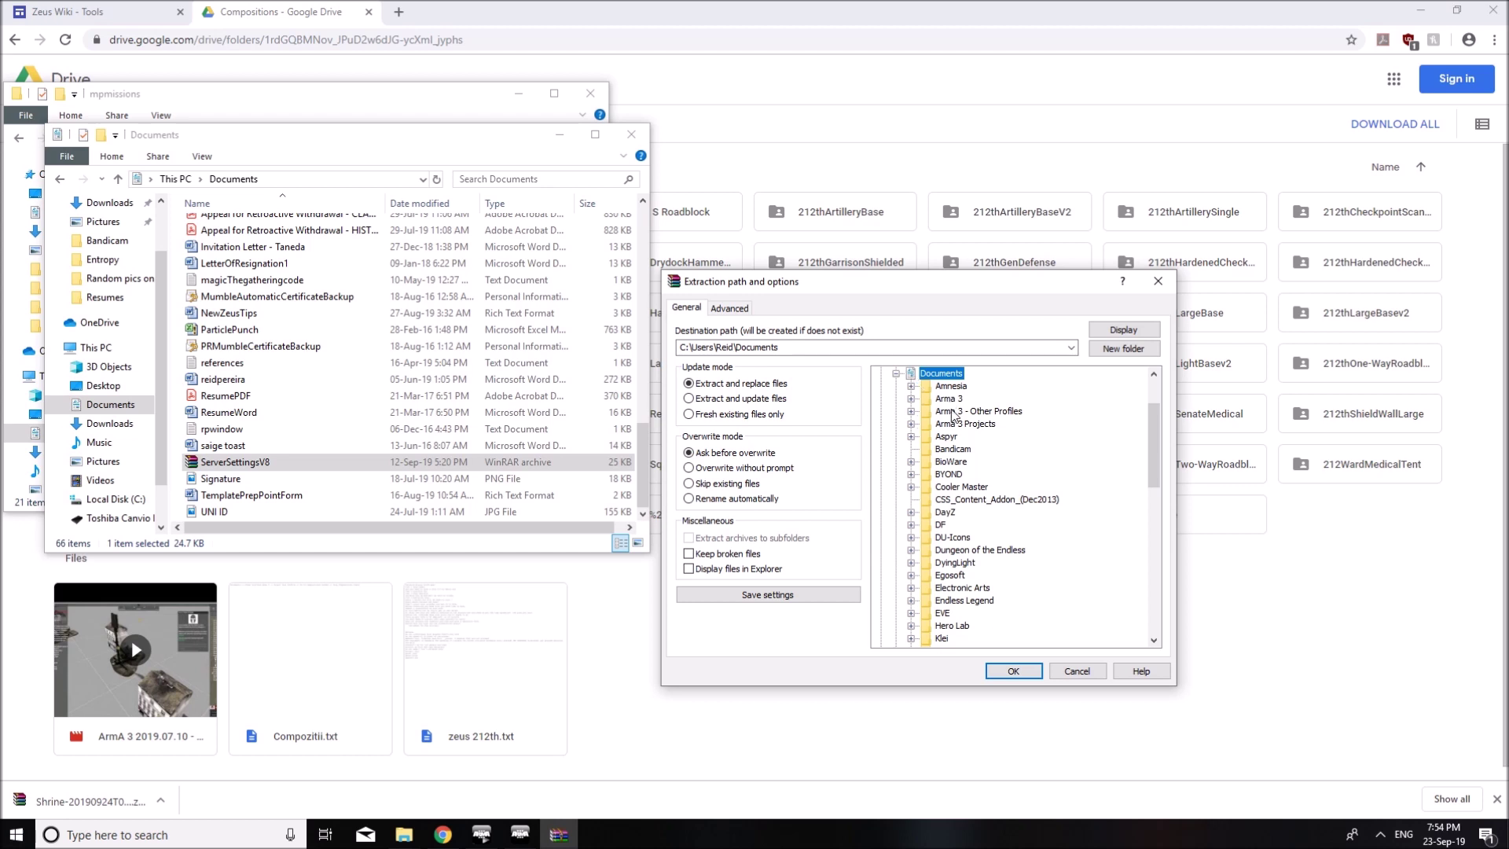
click(911, 411)
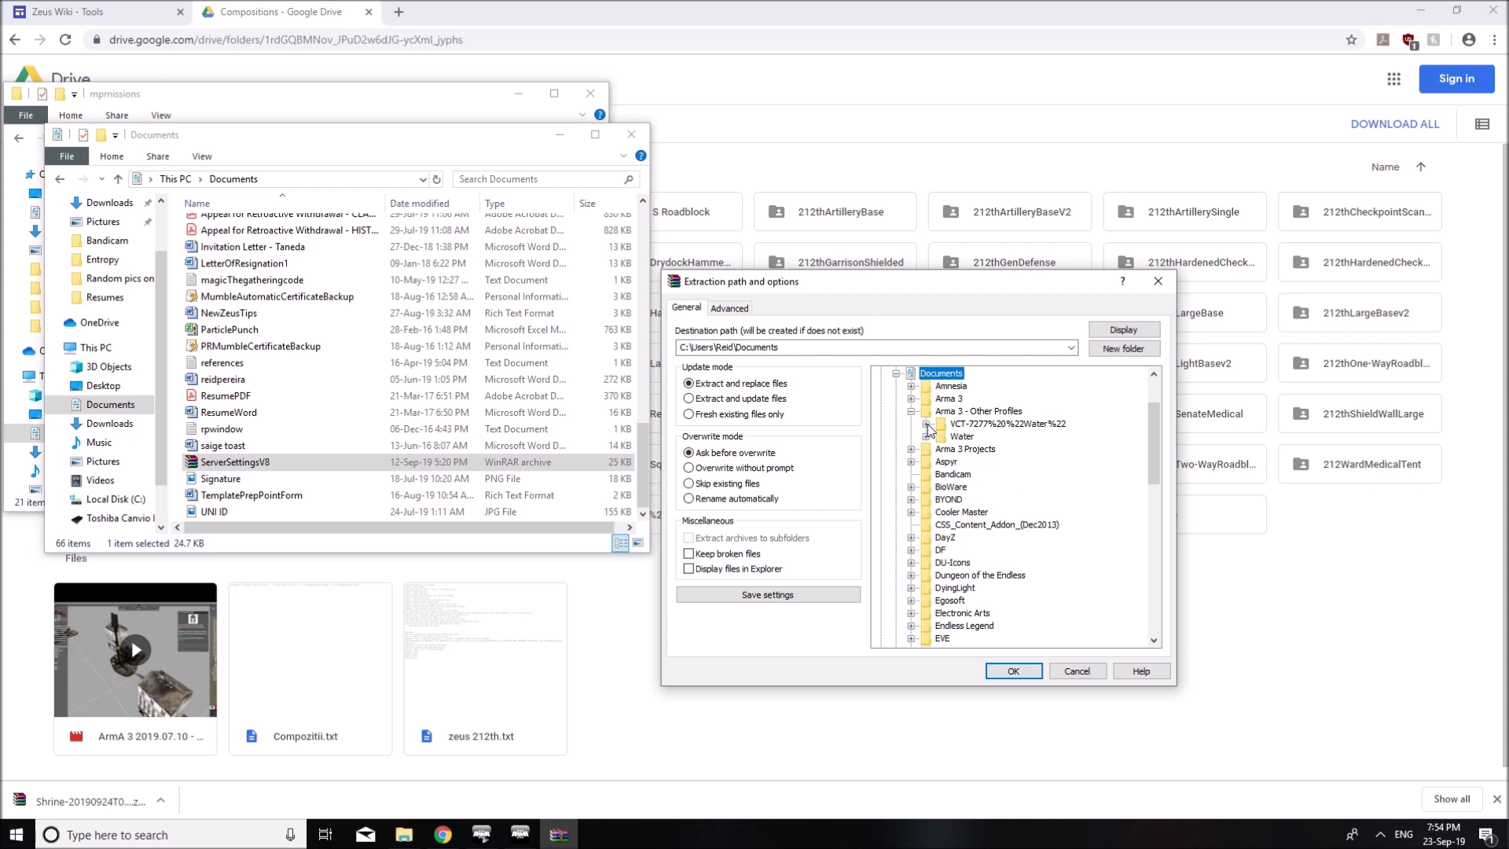
click(927, 424)
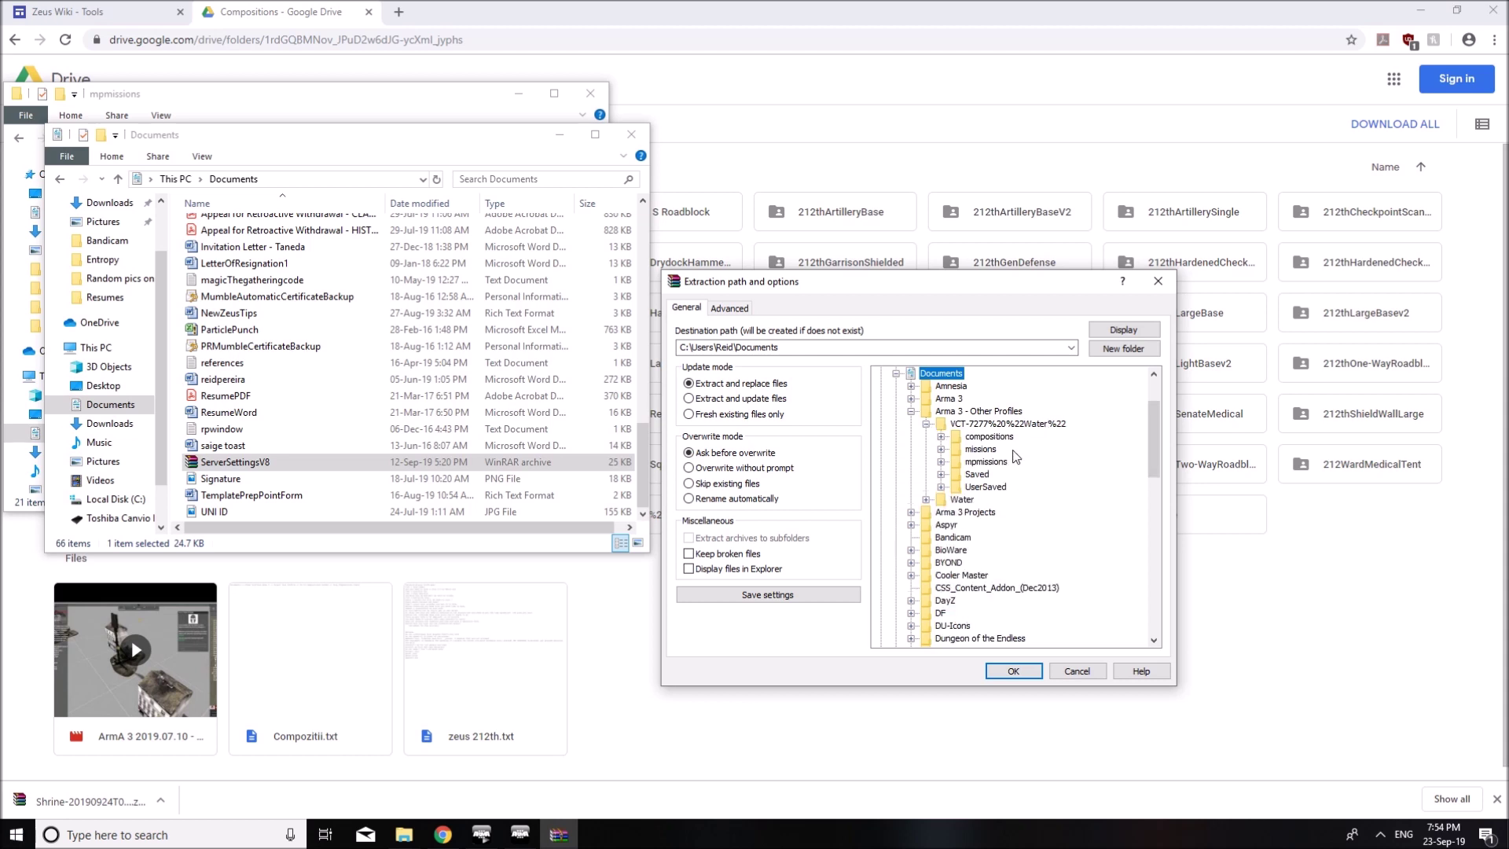
click(942, 463)
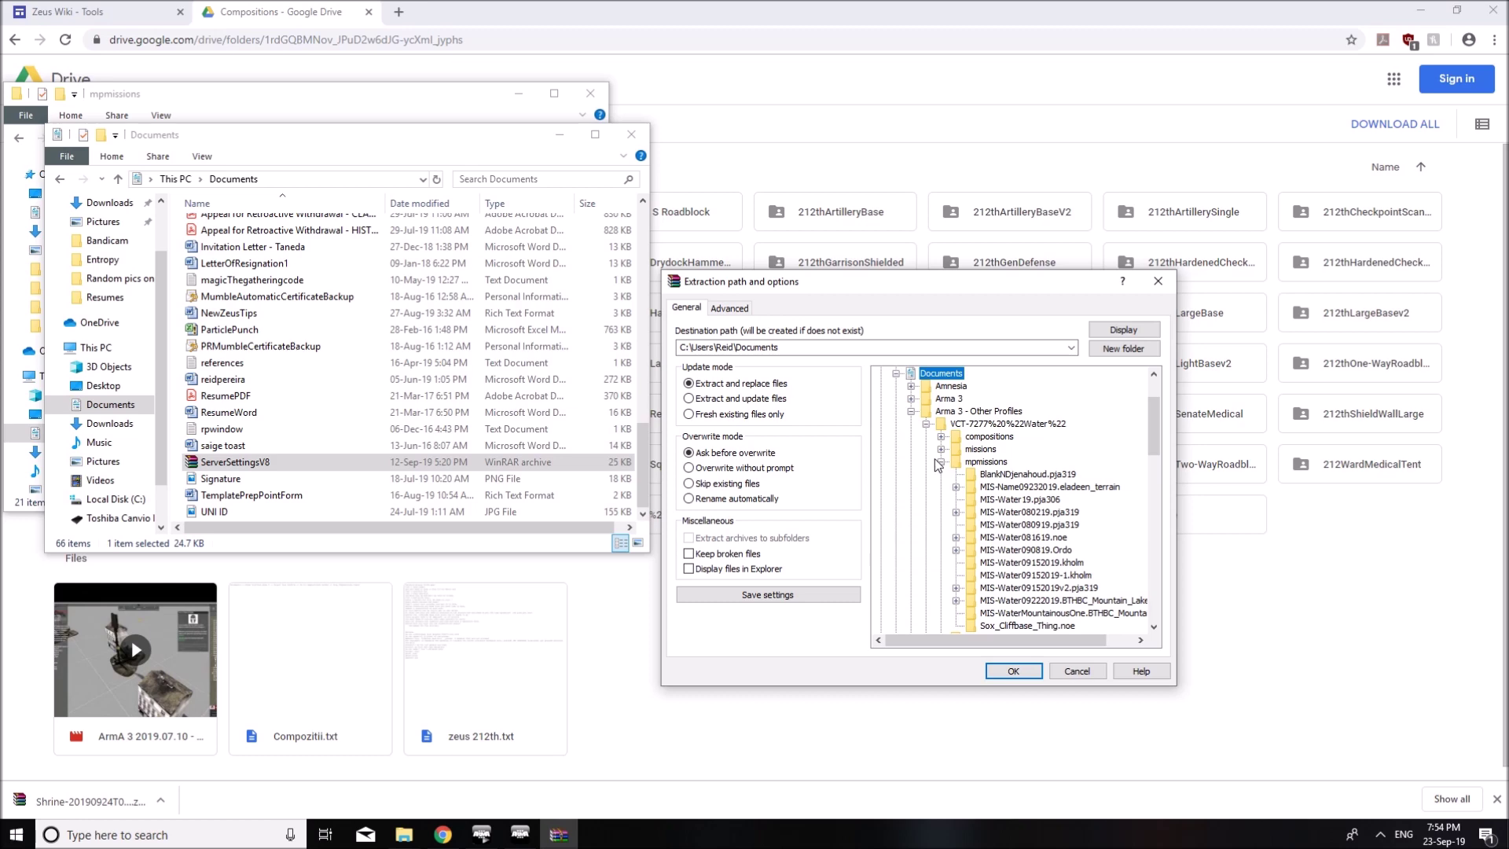
click(1025, 487)
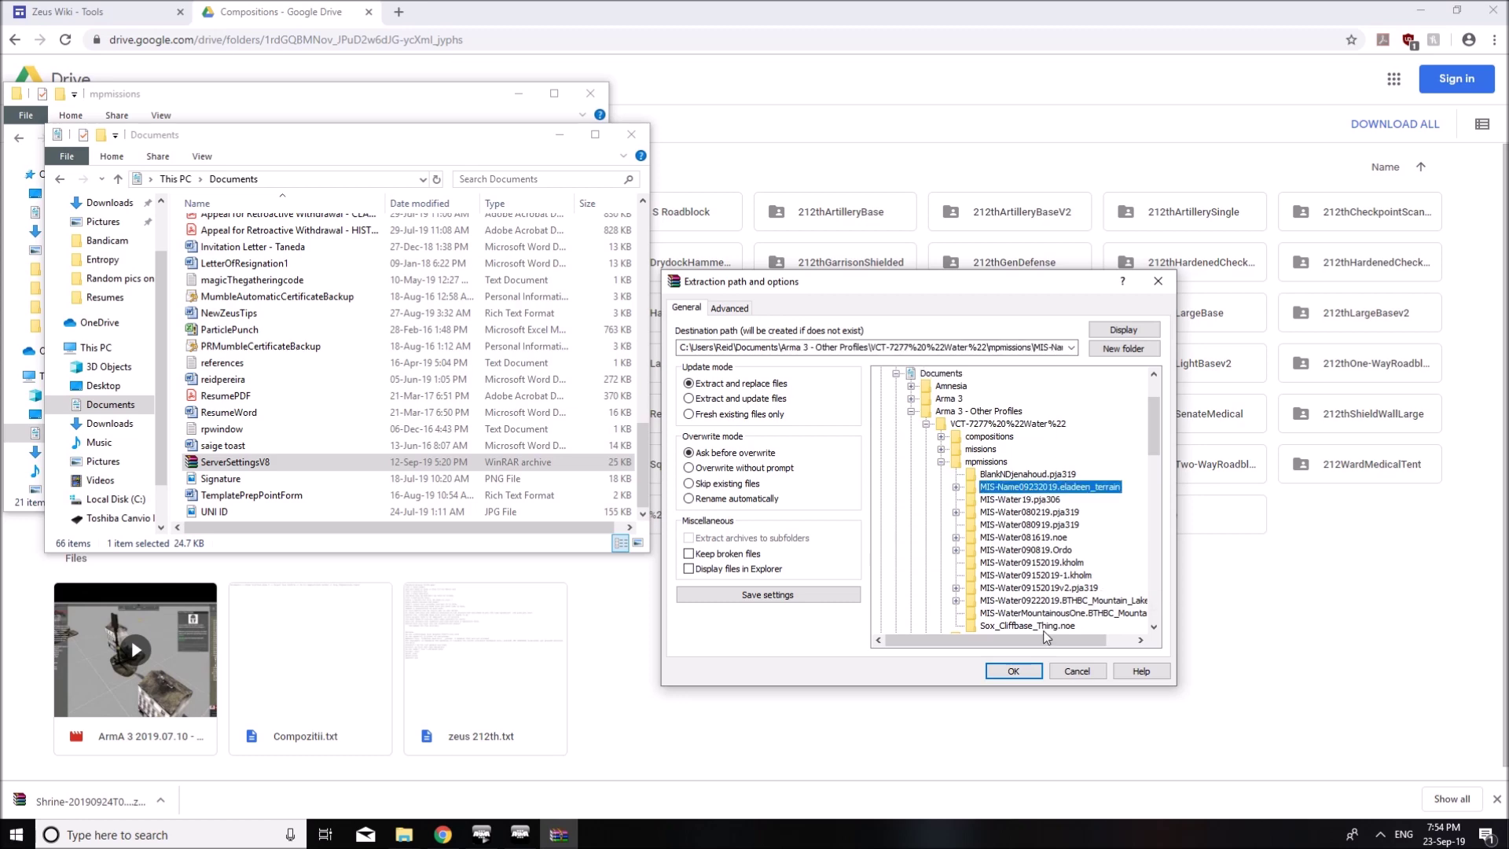
click(1013, 671)
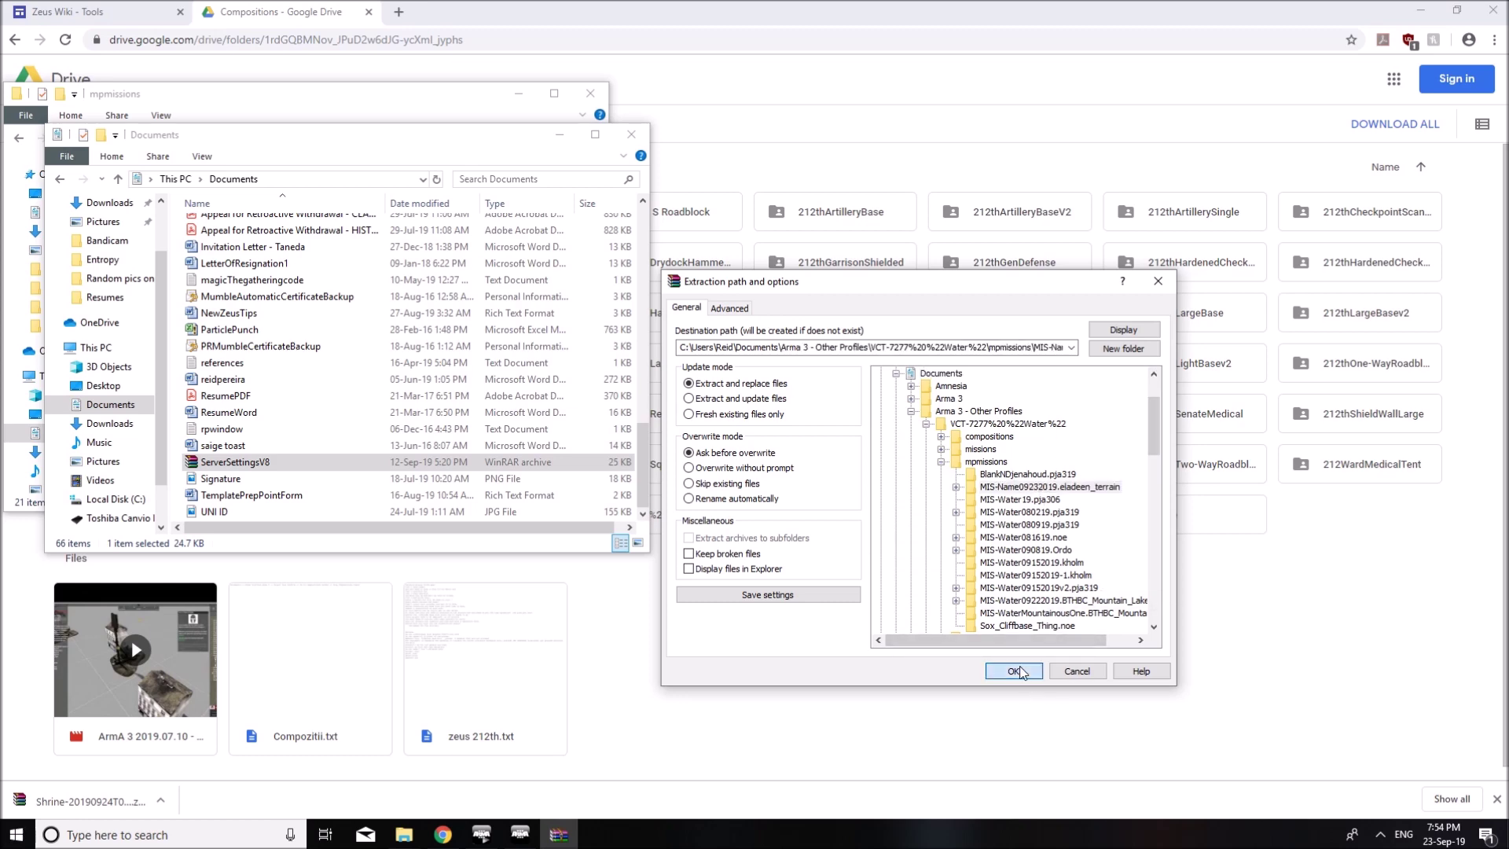
Return to the mpmissions window and open the extracted ServerSettingsV8 folder inside MIS-Name09232019.eladeen_terrain
mouse_move(404, 833)
mouse_move(389, 800)
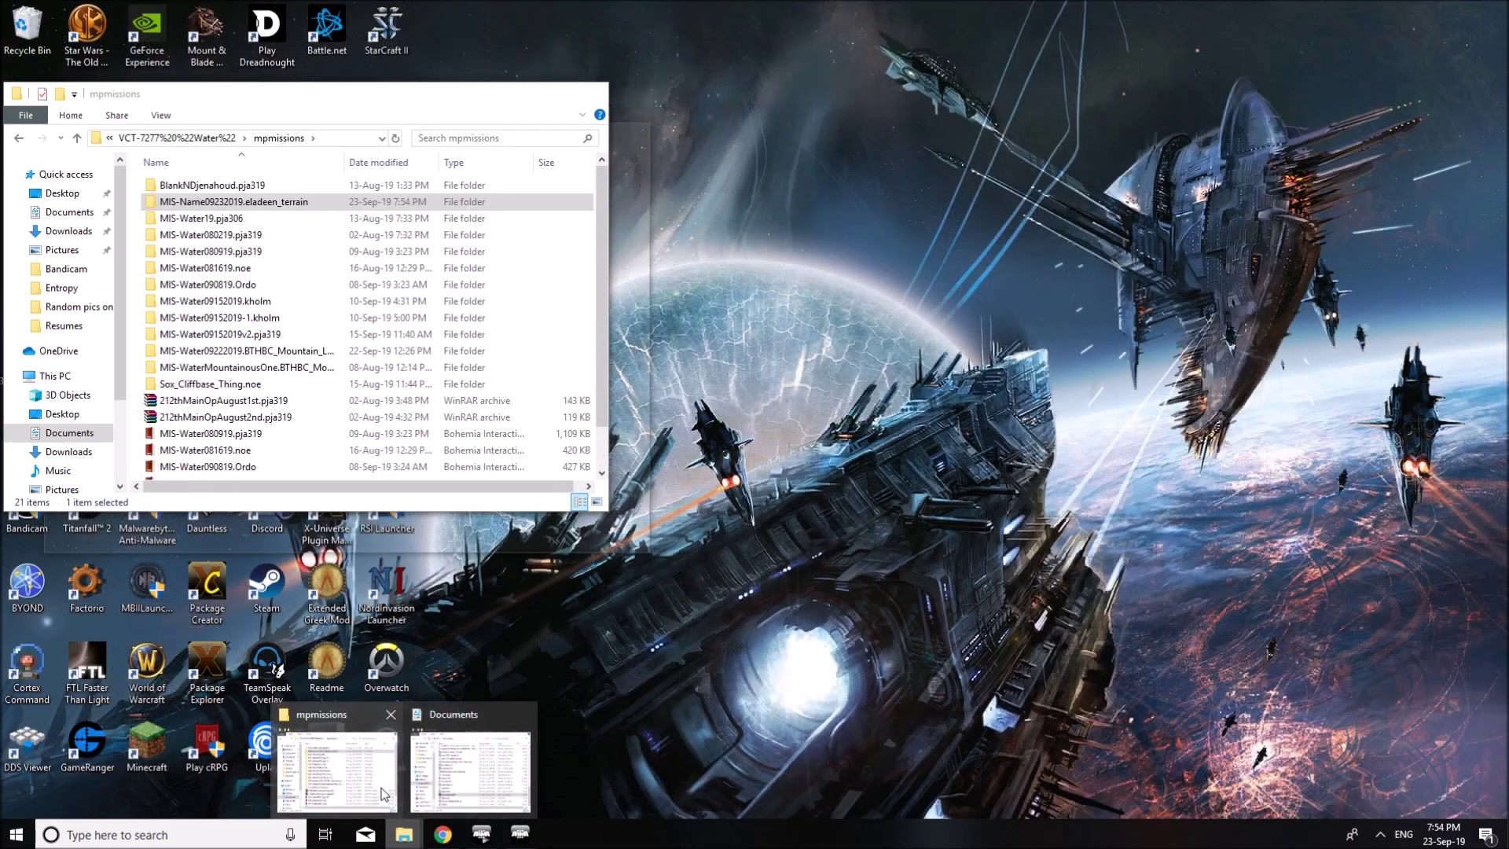
click(470, 771)
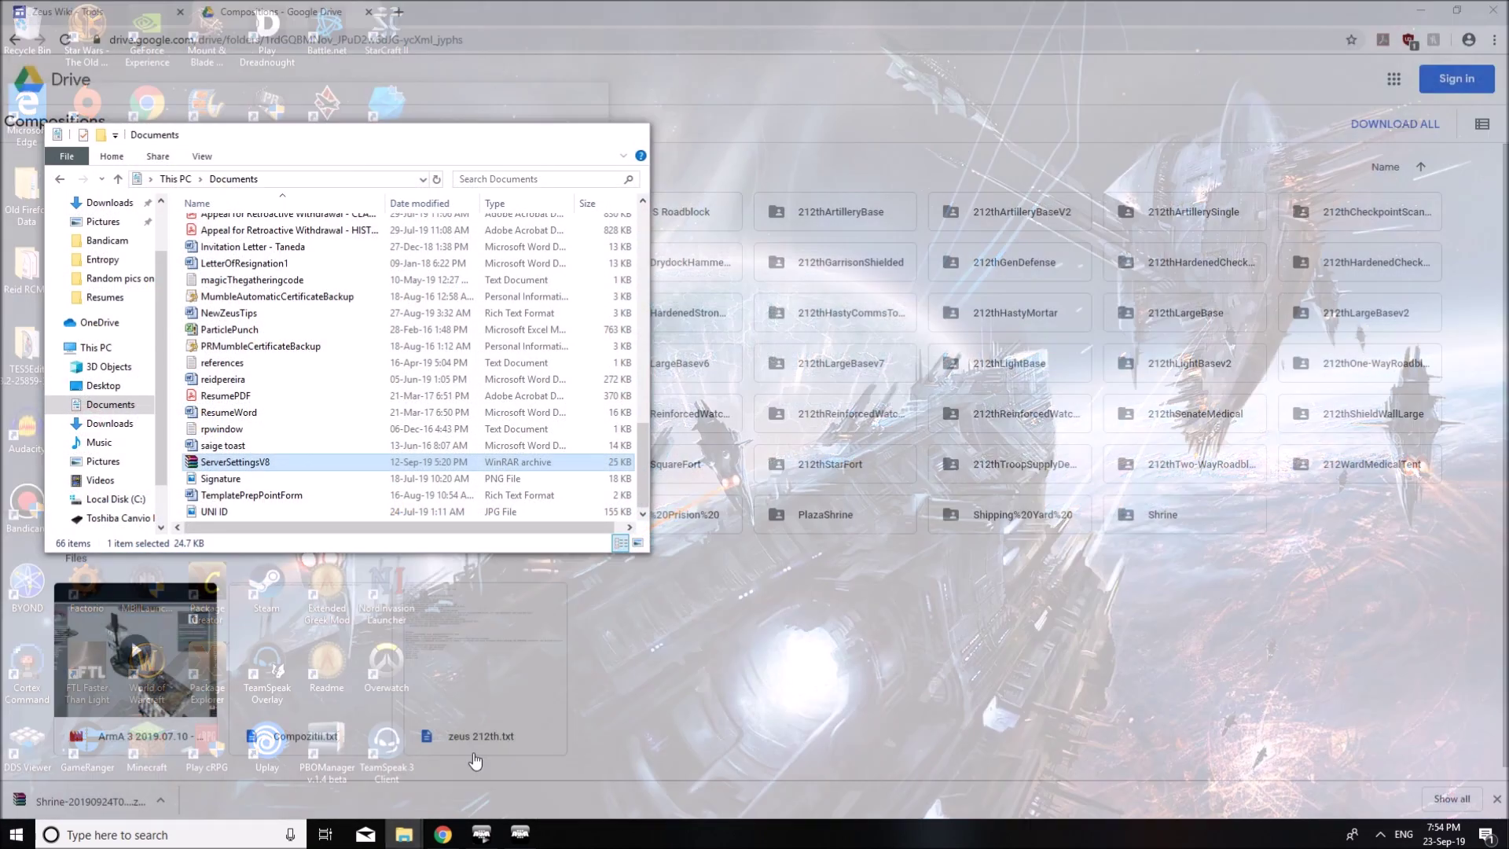
mouse_move(404, 833)
click(339, 754)
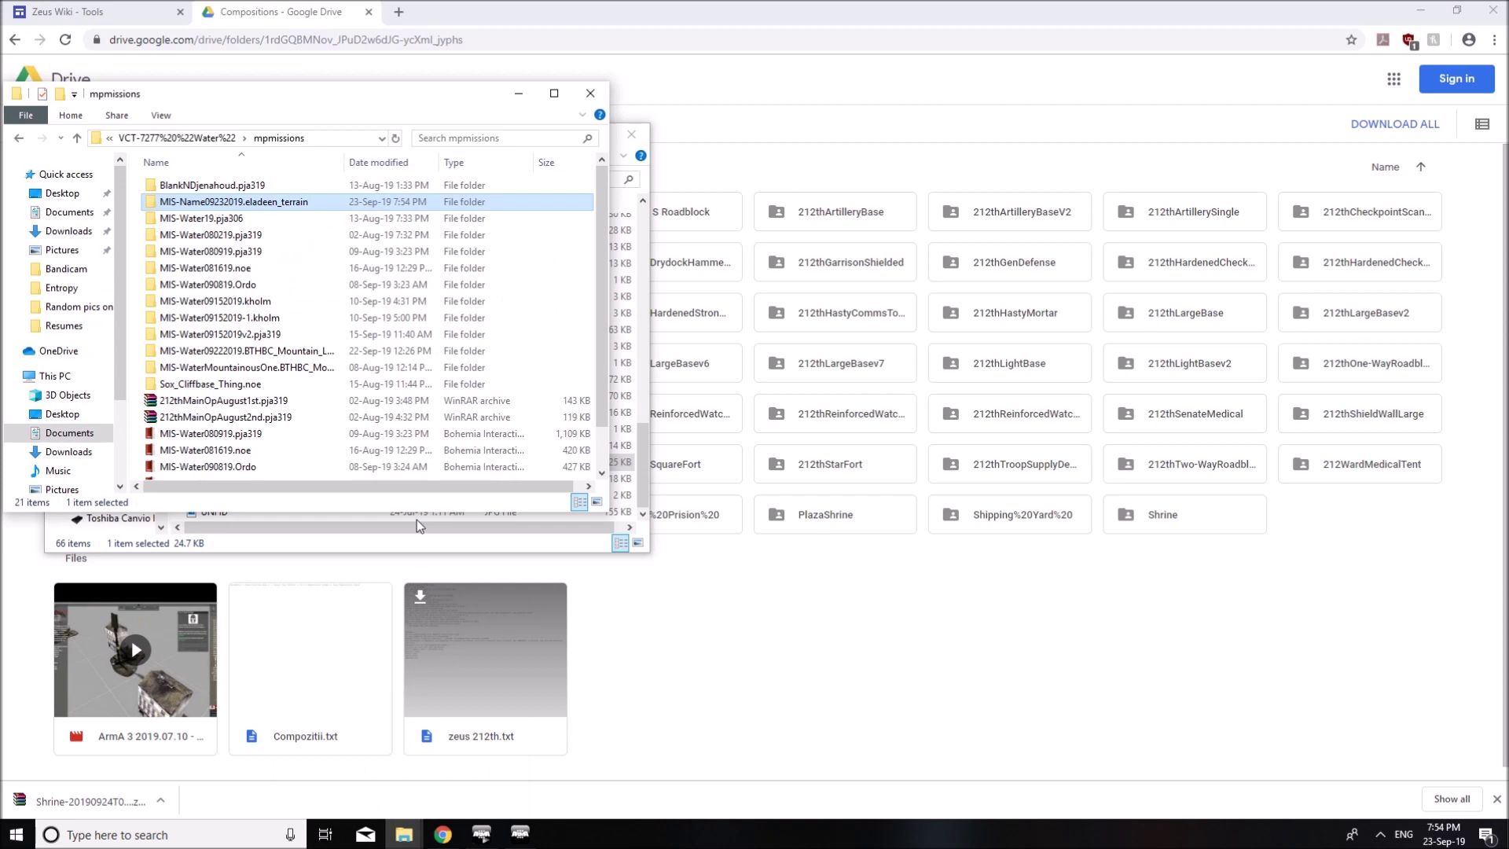
double_click(240, 202)
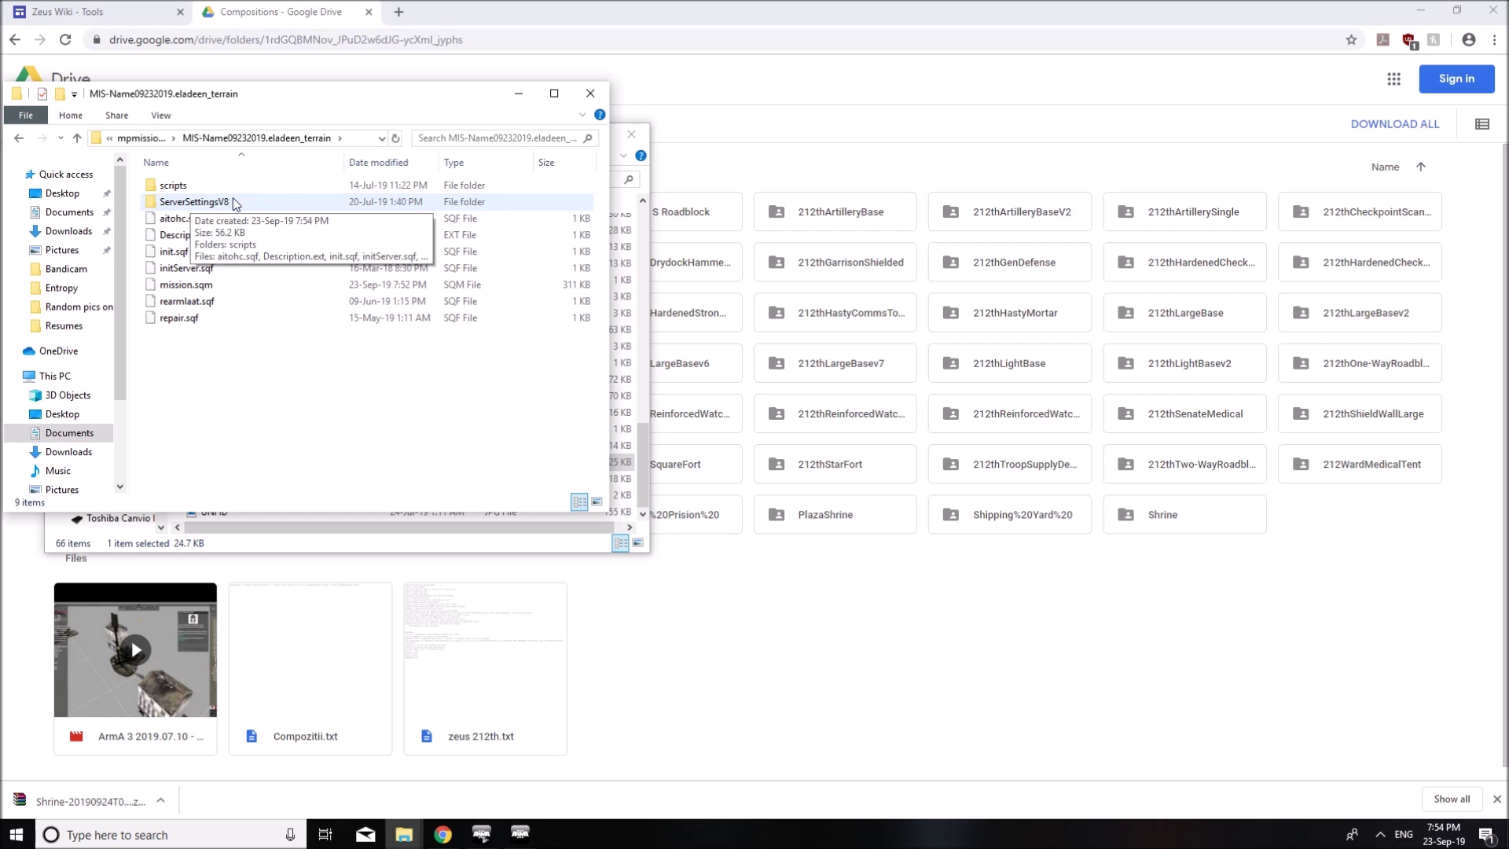
double_click(187, 203)
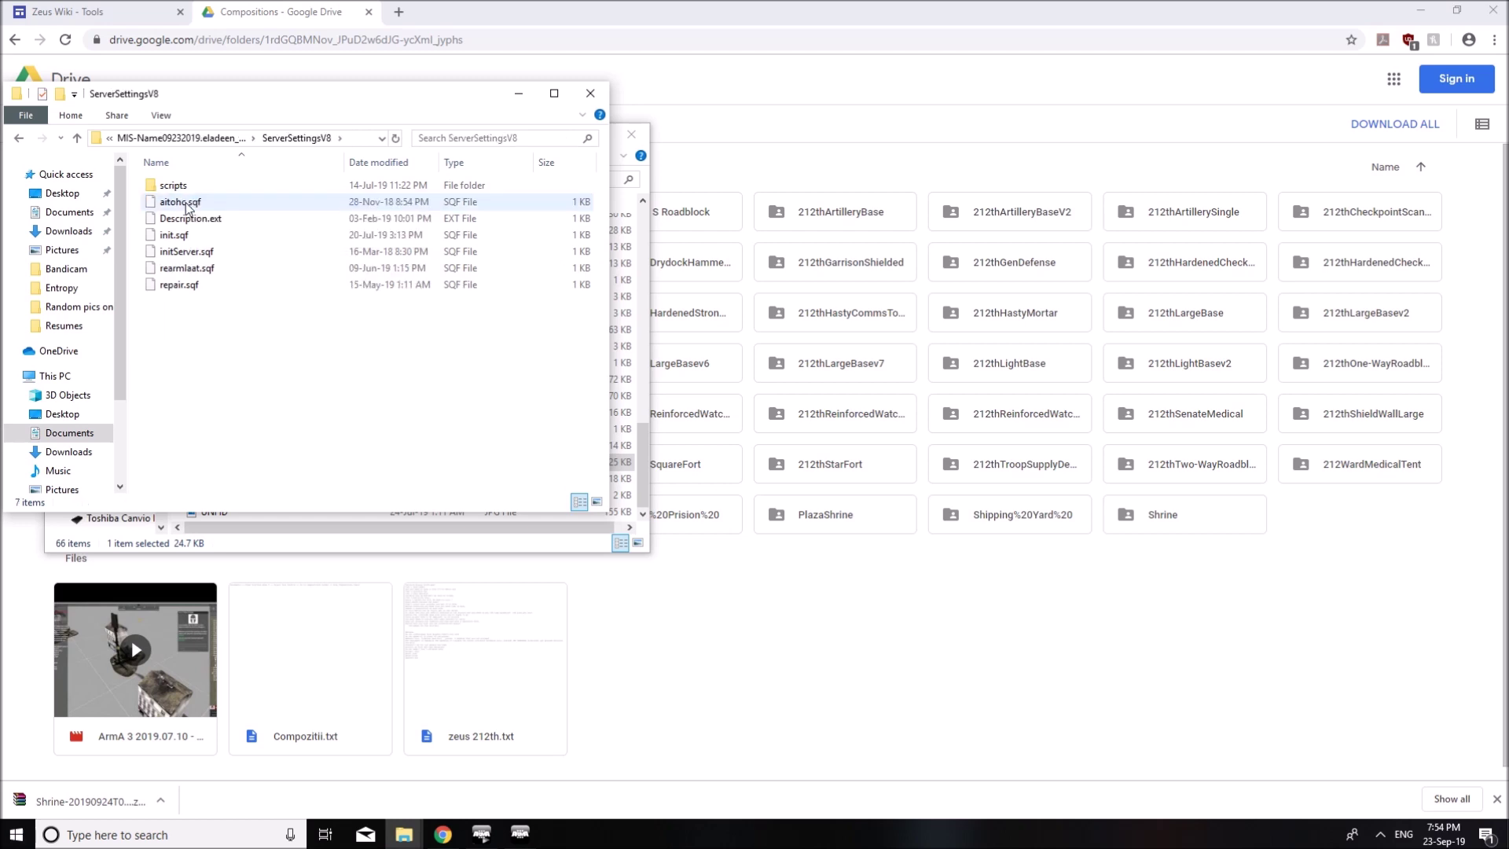
Move all contents of ServerSettingsV8 up into the MIS-Name09232019.eladeen_terrain folder, replacing the existing files
key(ctrl+a)
right_click(203, 223)
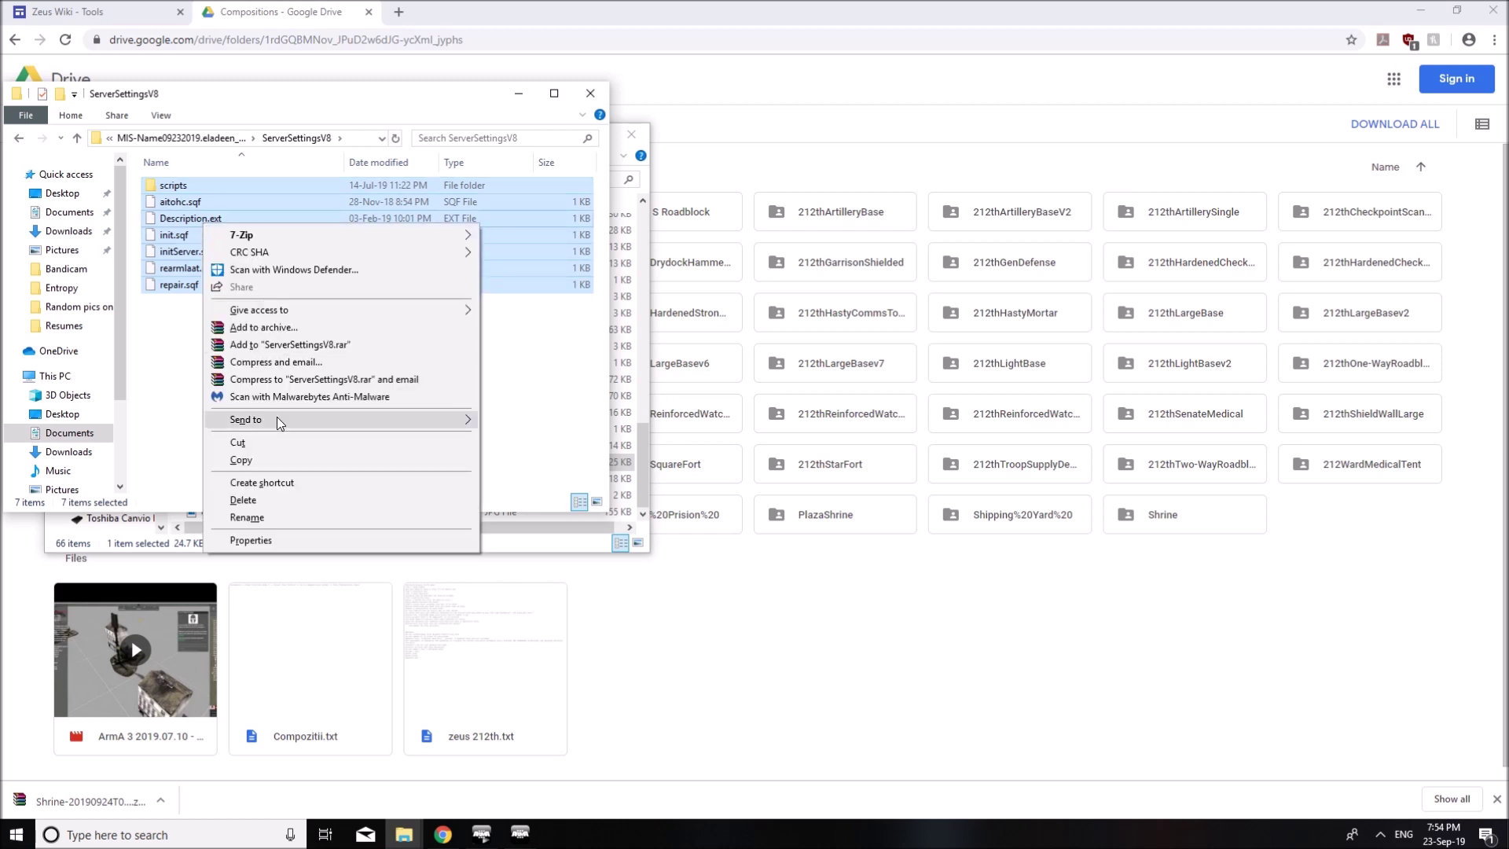
click(269, 437)
key(BackSpace)
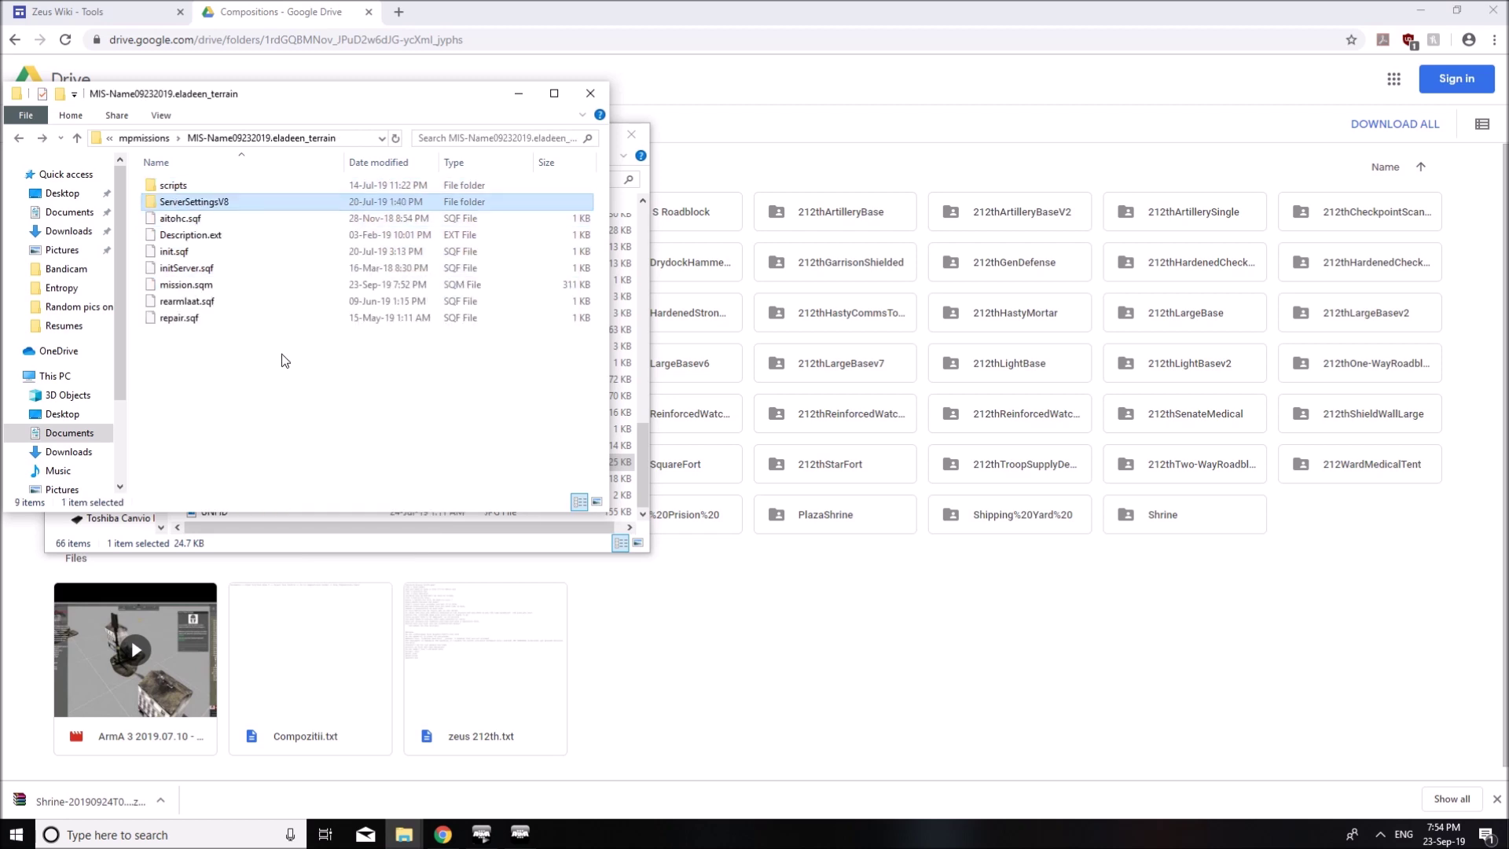
right_click(224, 398)
click(263, 509)
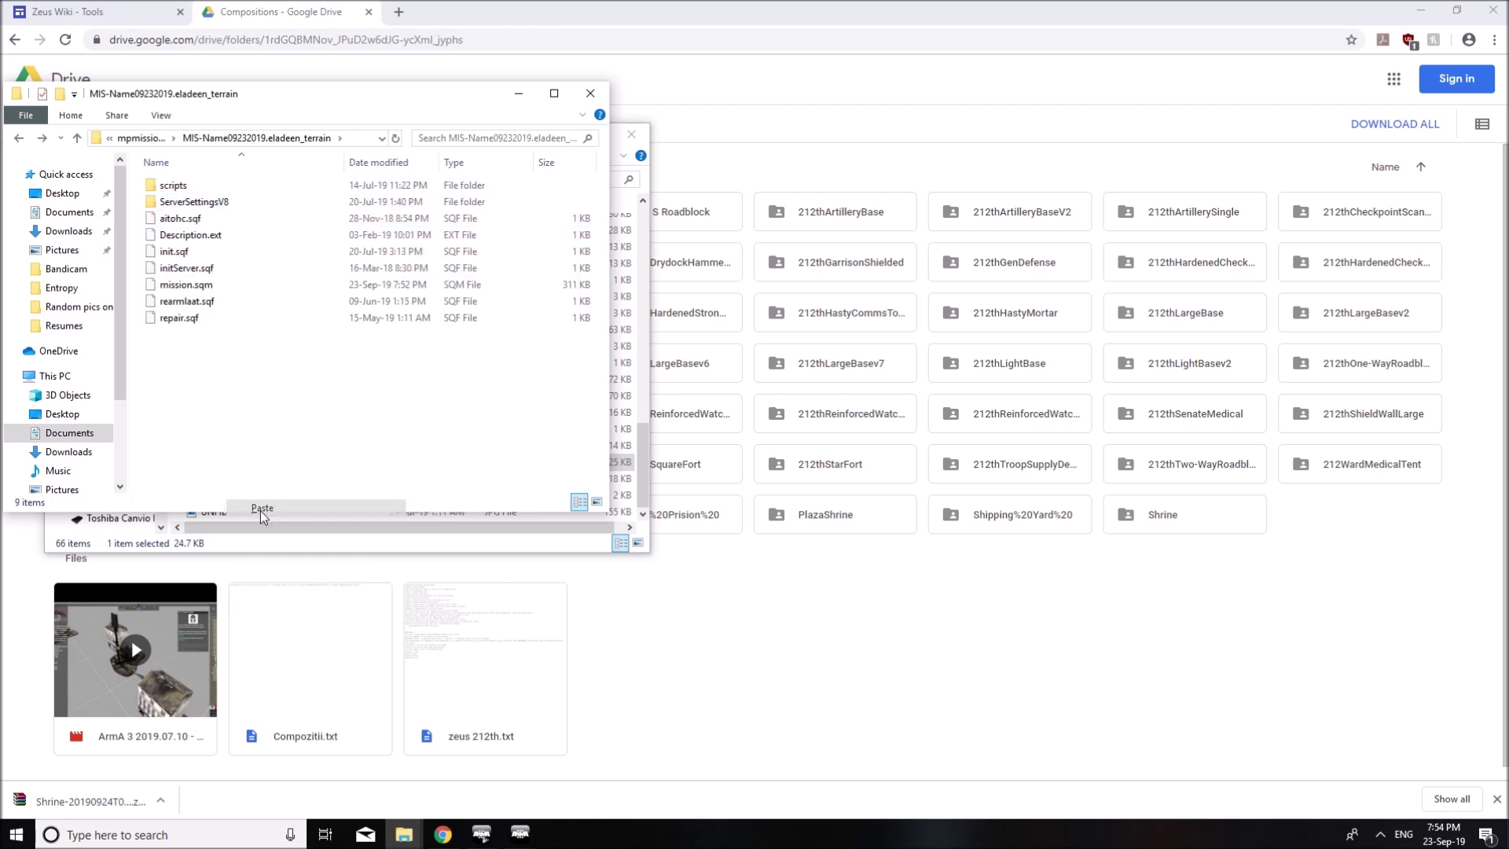
click(694, 340)
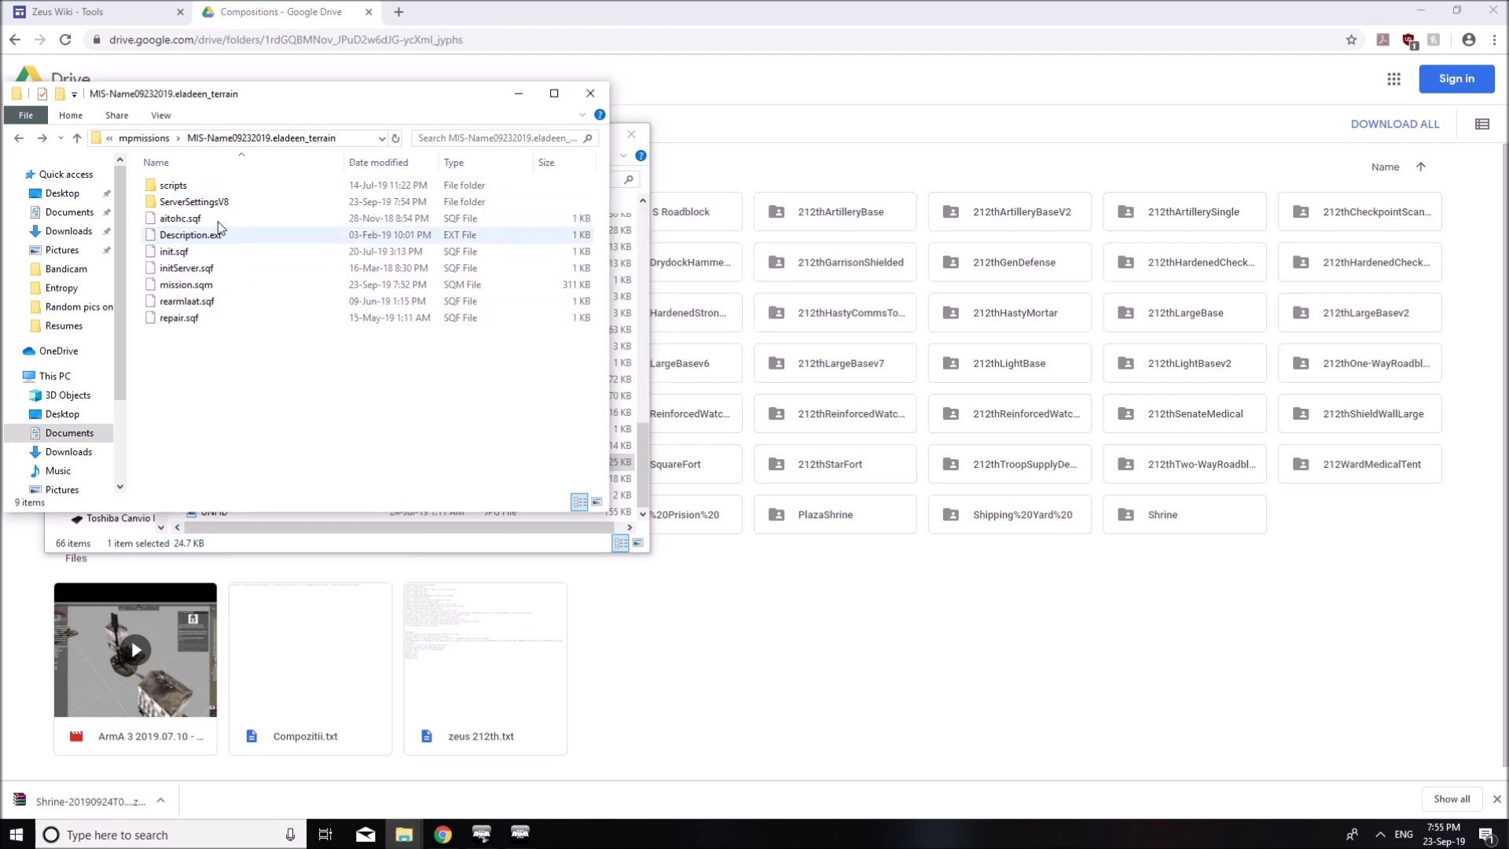
Delete the emptied ServerSettingsV8 folder from the mission folder
click(213, 202)
key(Delete)
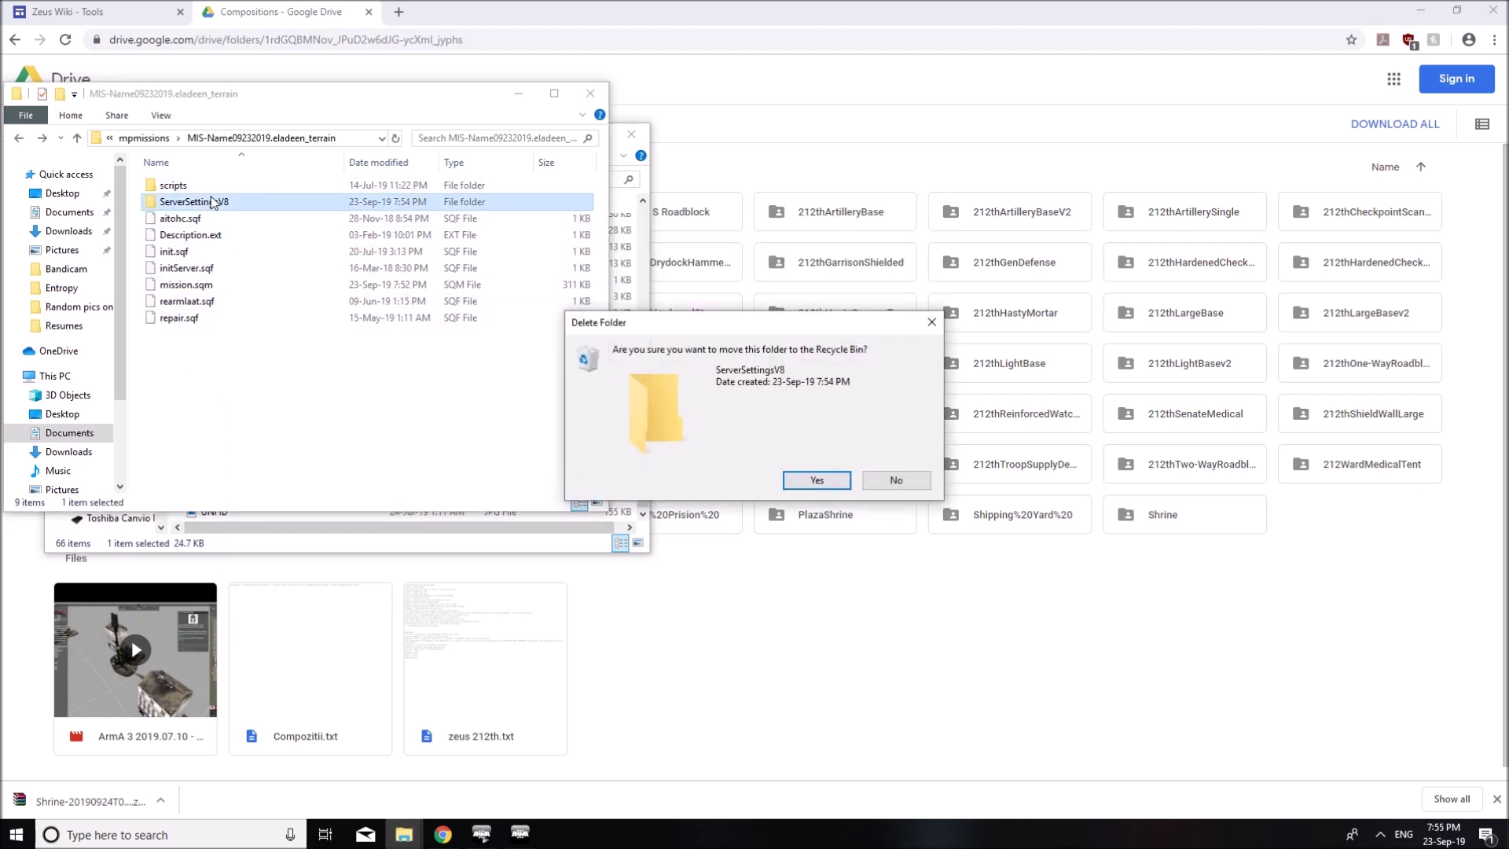
click(812, 488)
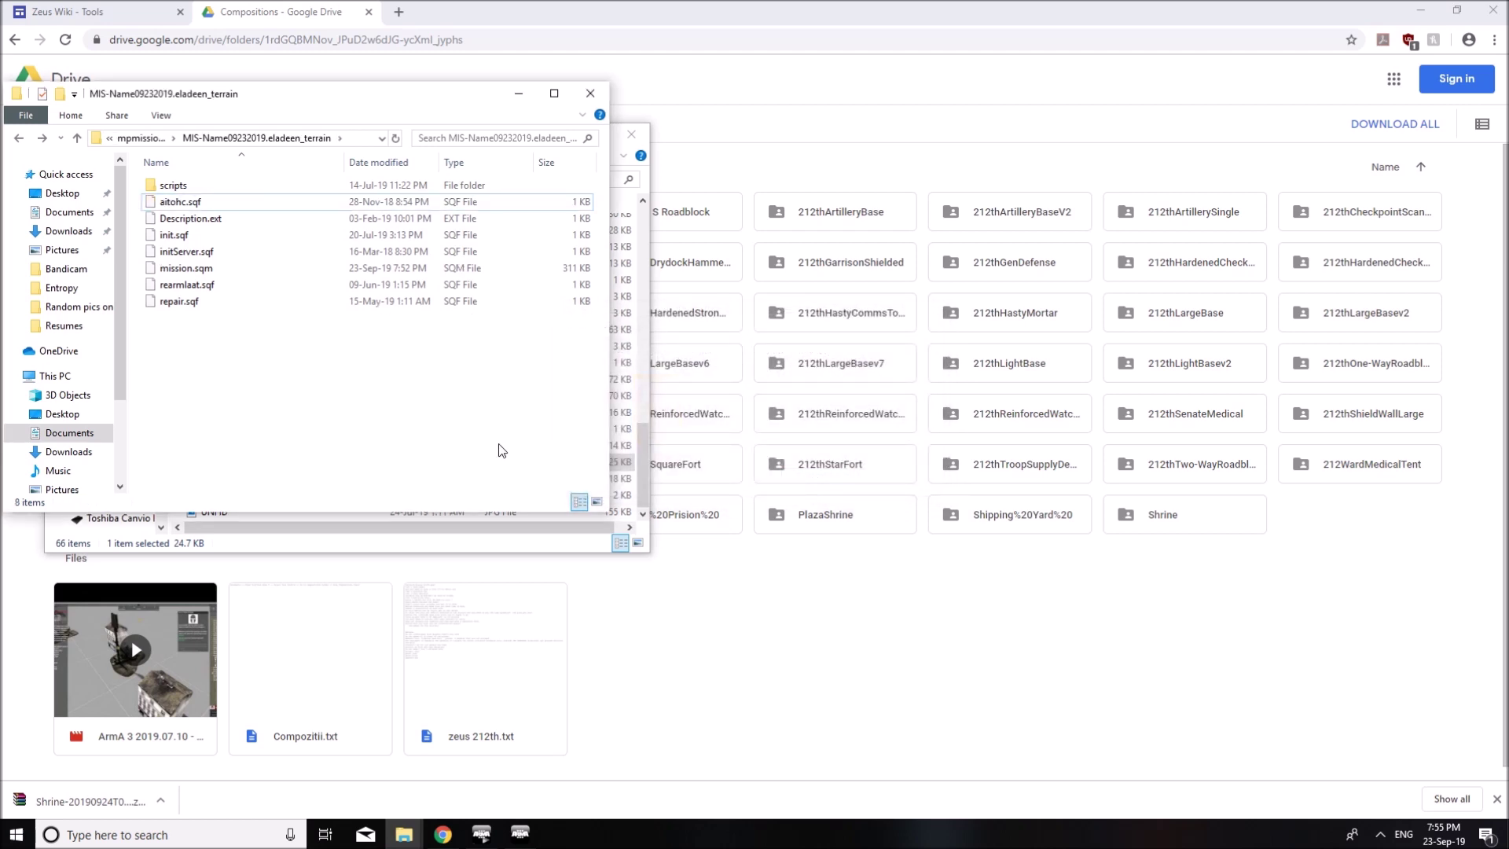